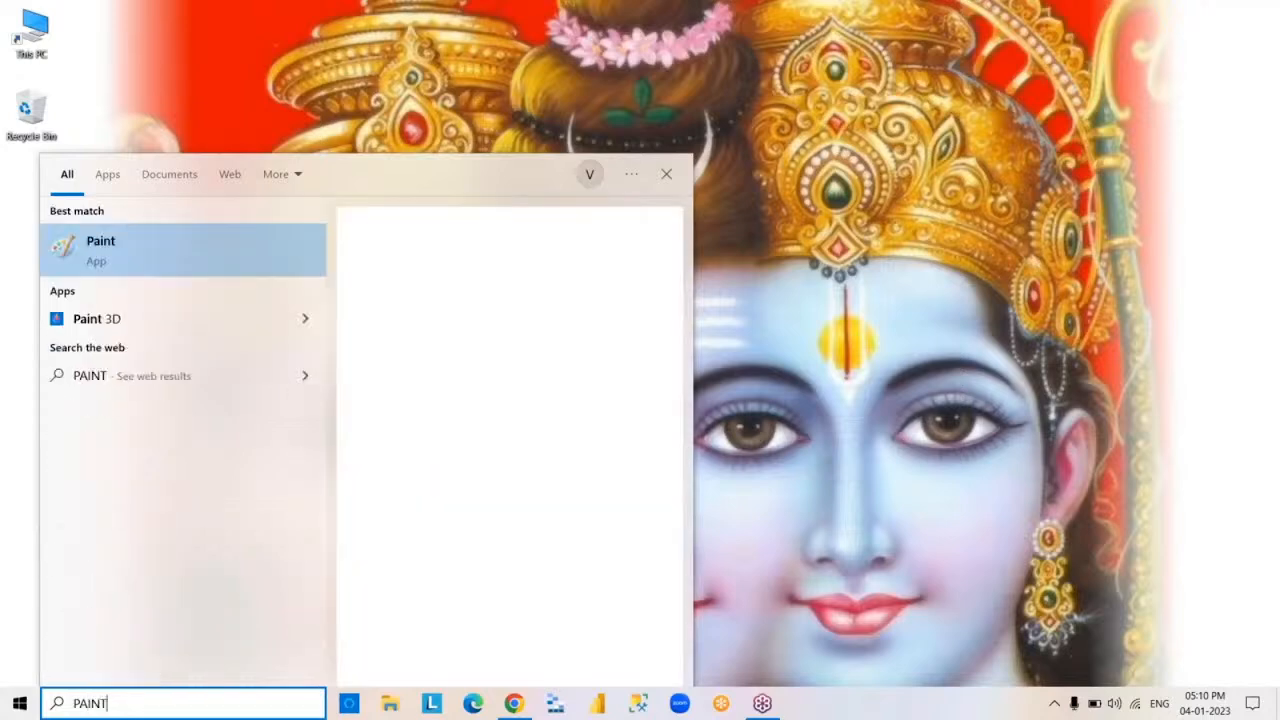
Open the Paint app with a blank canvas and bring its window to the front
key(Return)
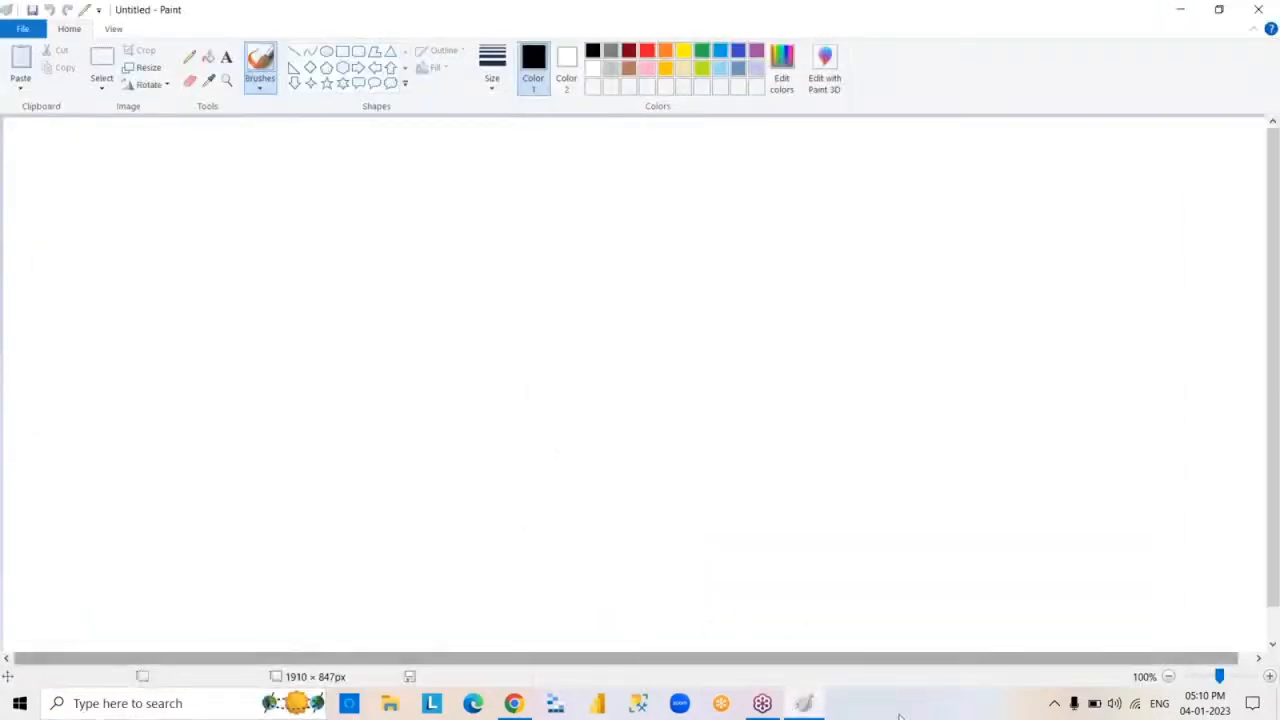
right_click(814, 706)
click(814, 706)
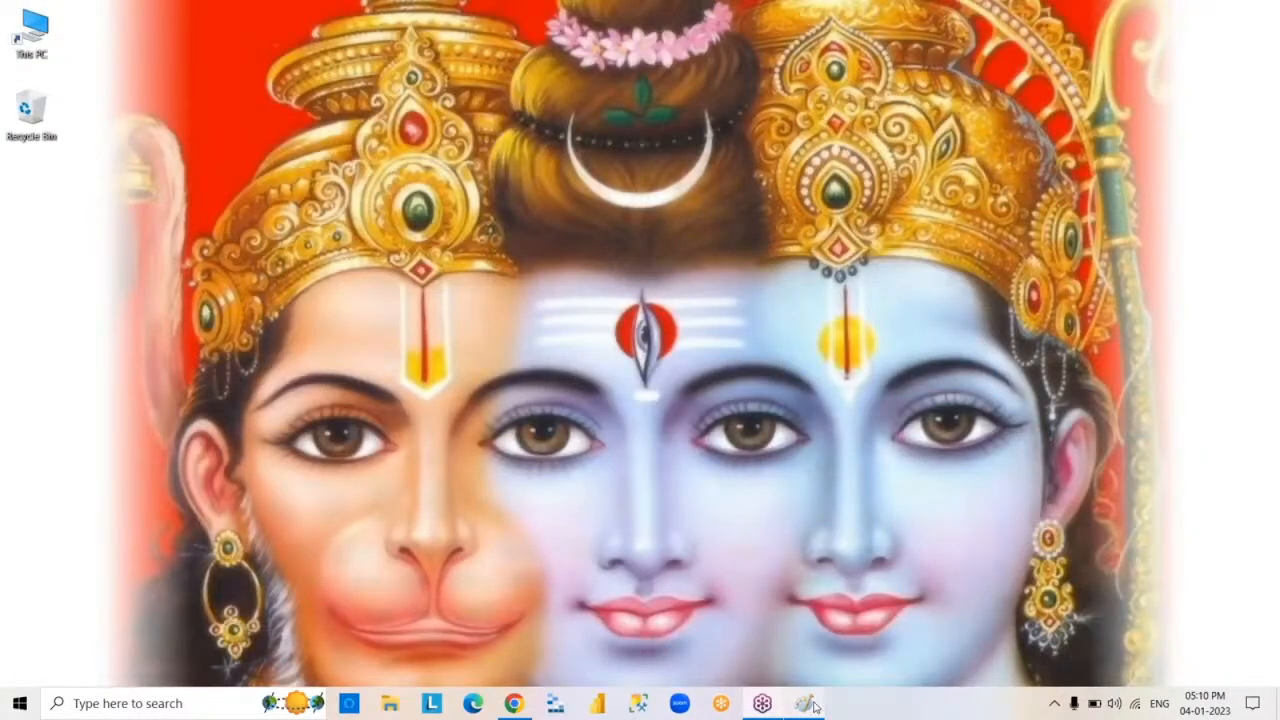
click(810, 705)
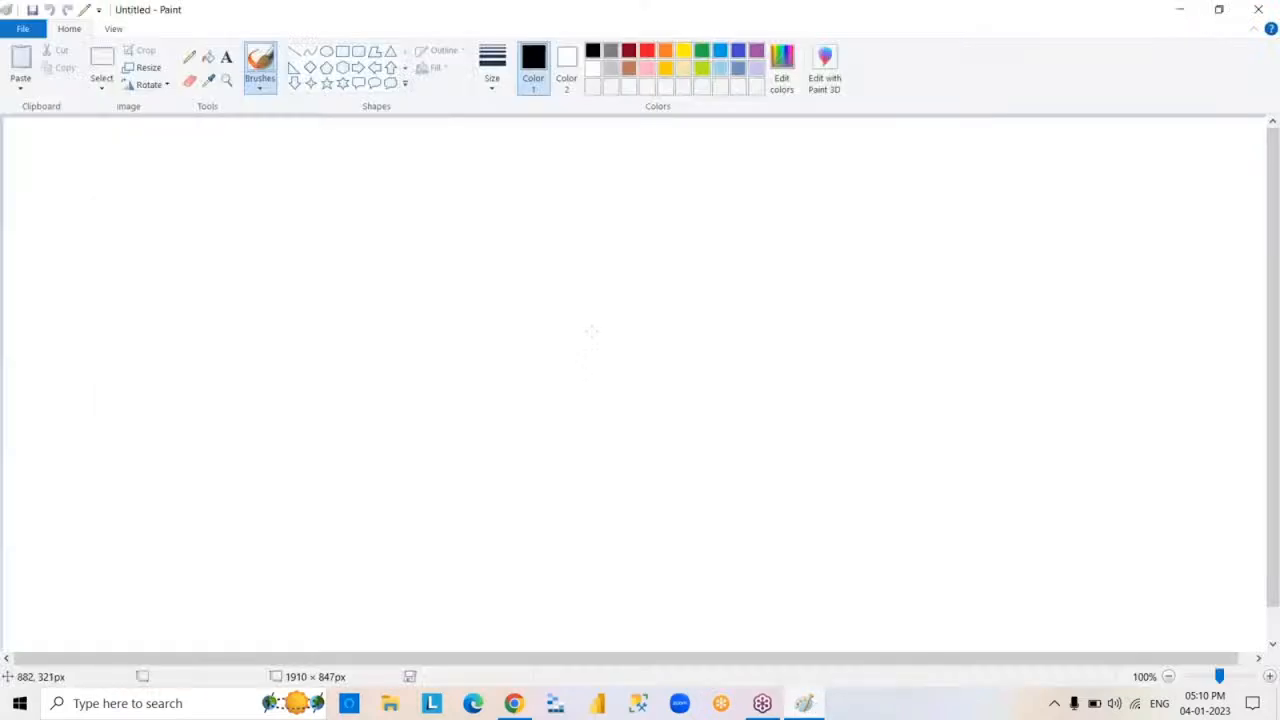
Add a text box of about 863 × 561 px mid-canvas with FREE, PRO and PREMIUM on separate lines, with a blank line between each
click(342, 51)
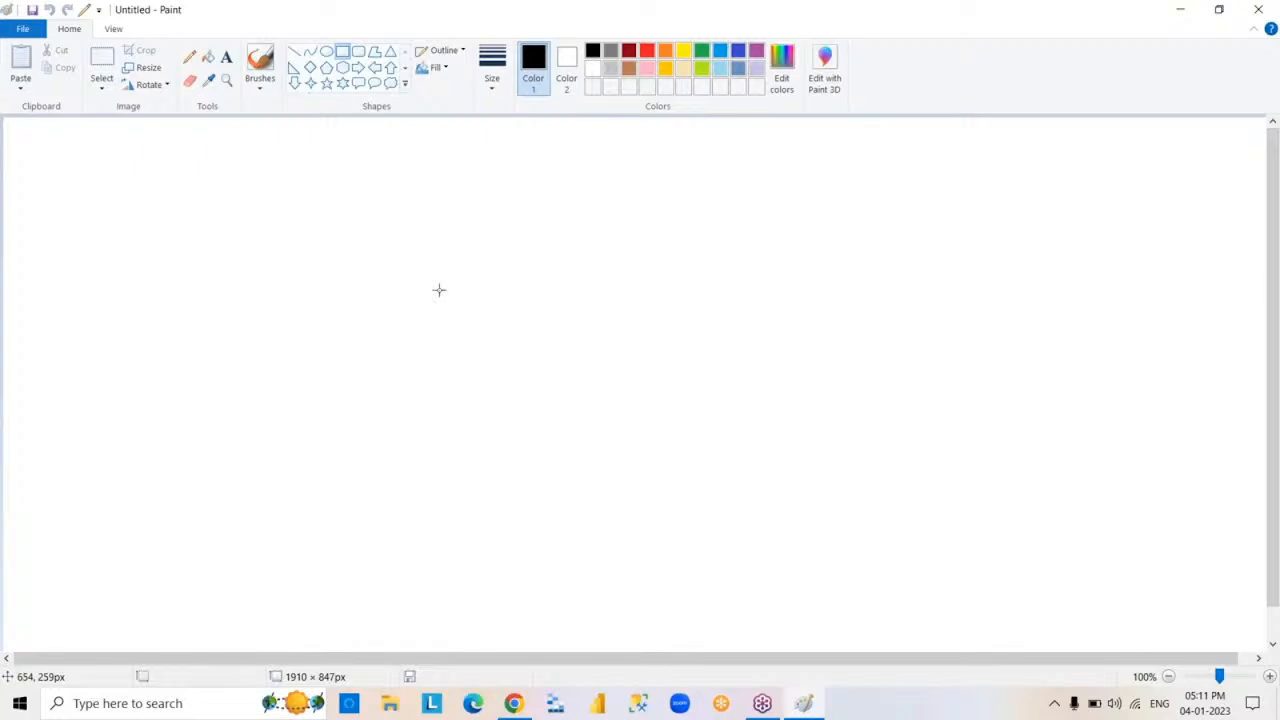
click(226, 57)
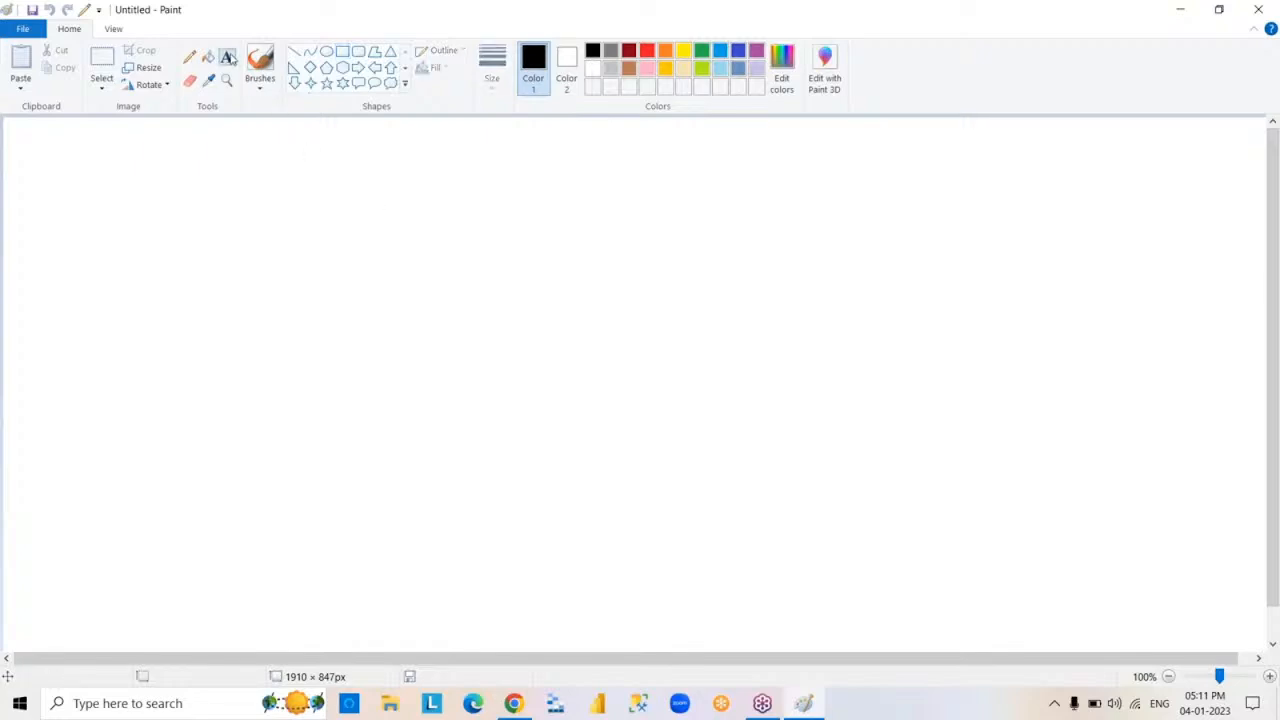
drag(351, 249, 926, 622)
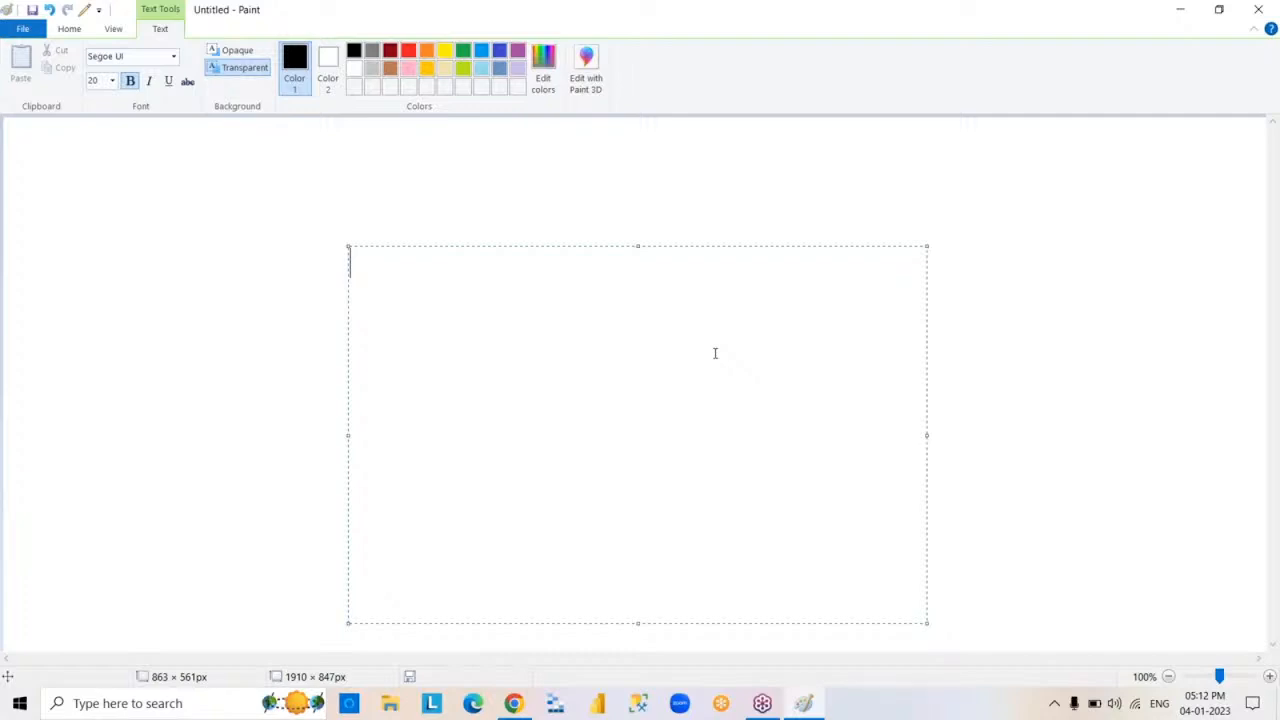
text(FREE)
key(Return)
key(Return)
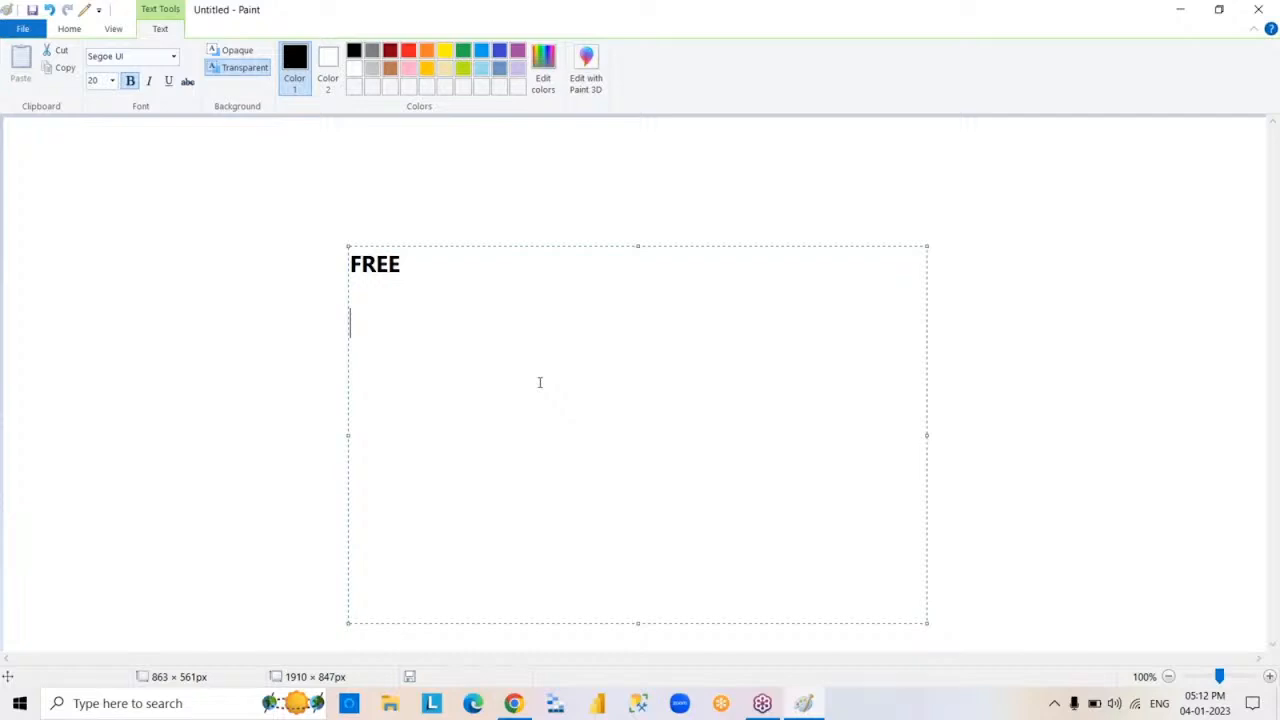
text(PRO)
key(Return)
key(Return)
text(PREM)
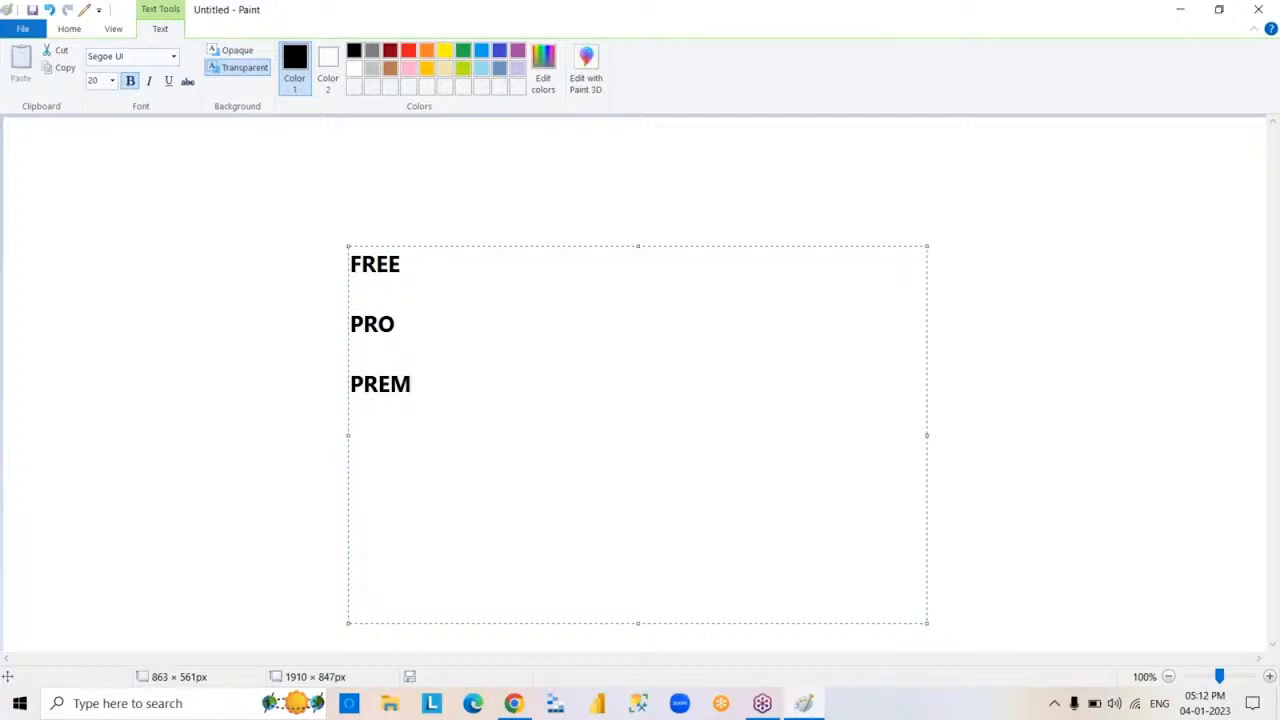
text(IUM)
click(1043, 262)
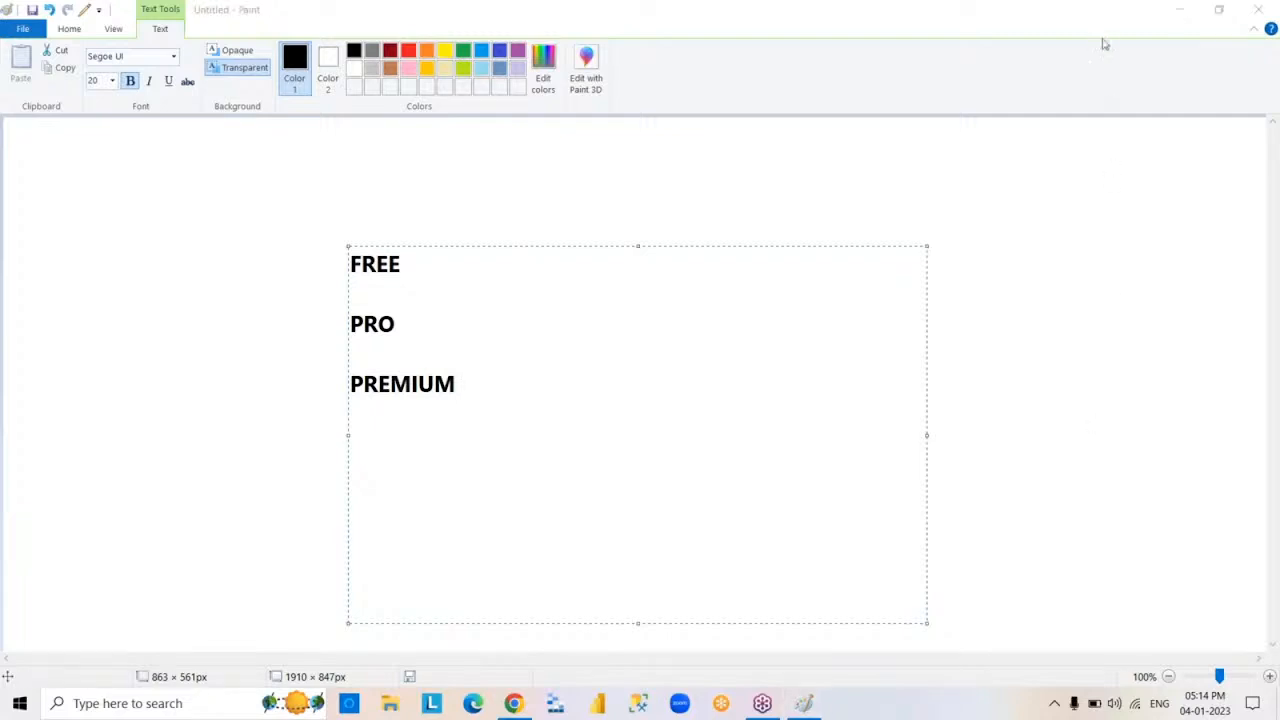
click(655, 443)
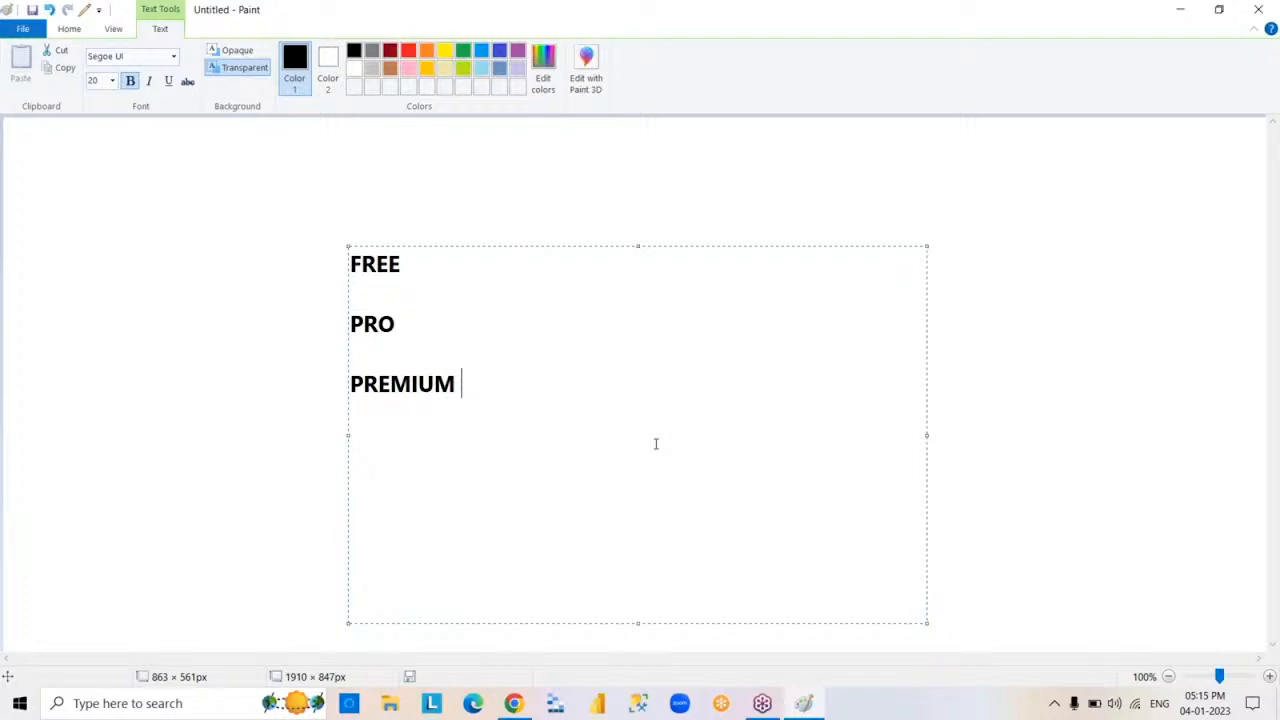
click(1041, 83)
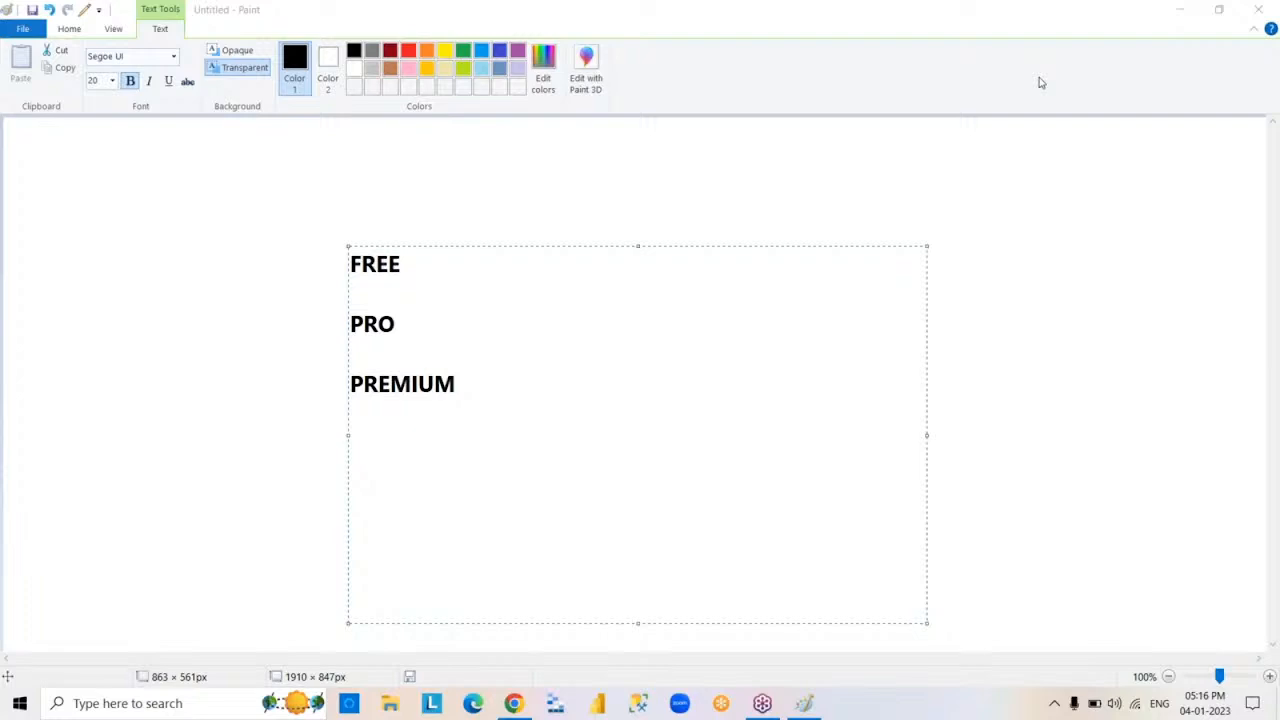
Delete all the text in the FREE, PRO, PREMIUM text box and leave the emptied box
click(539, 443)
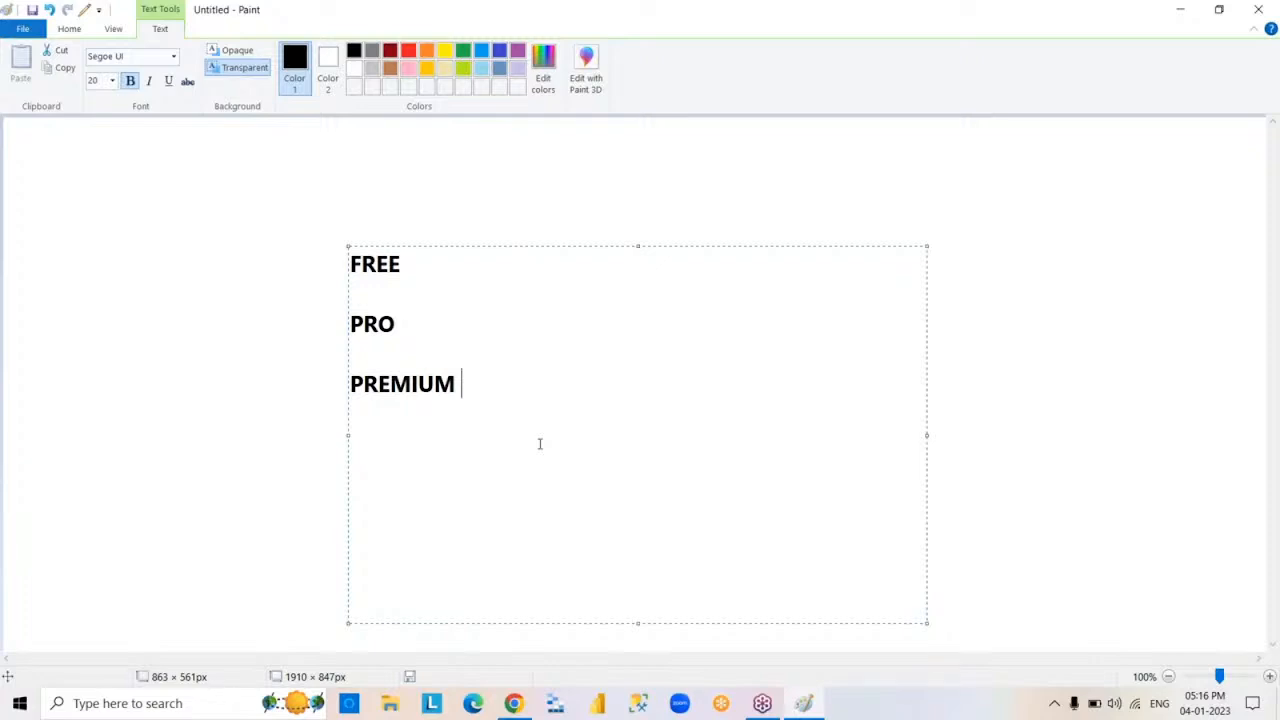
key(ctrl+a)
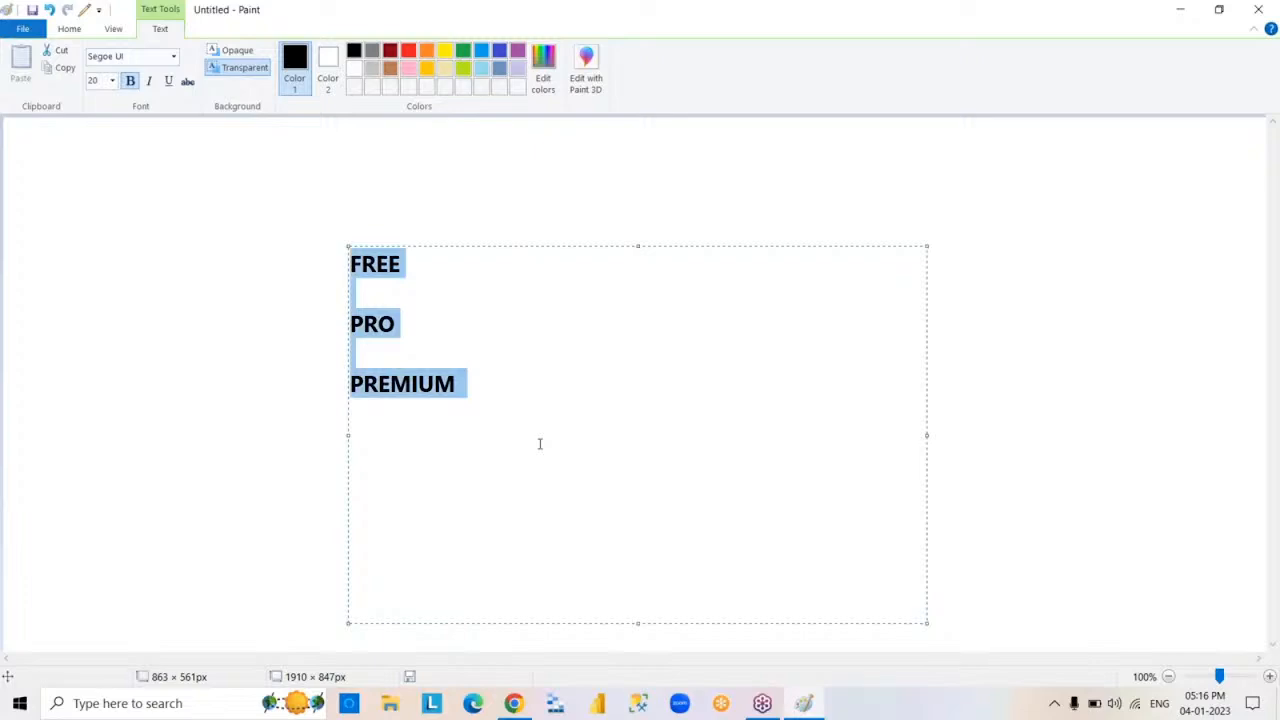
key(Delete)
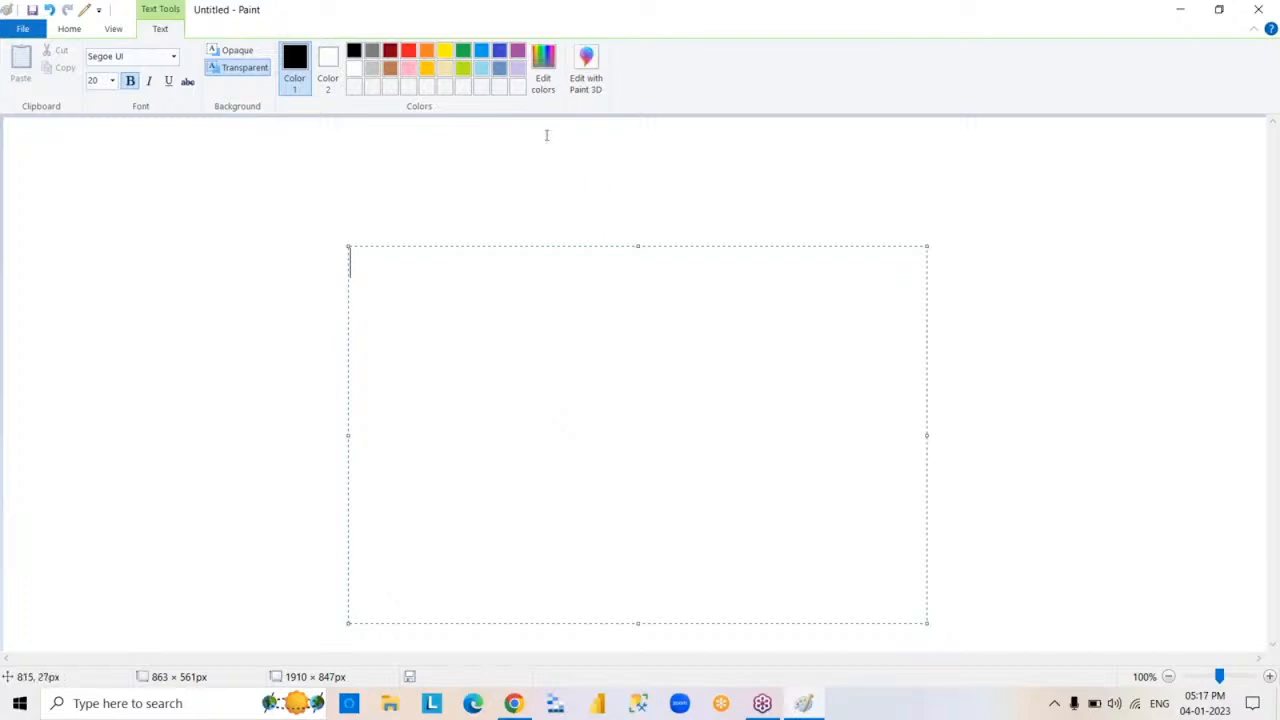
click(1043, 88)
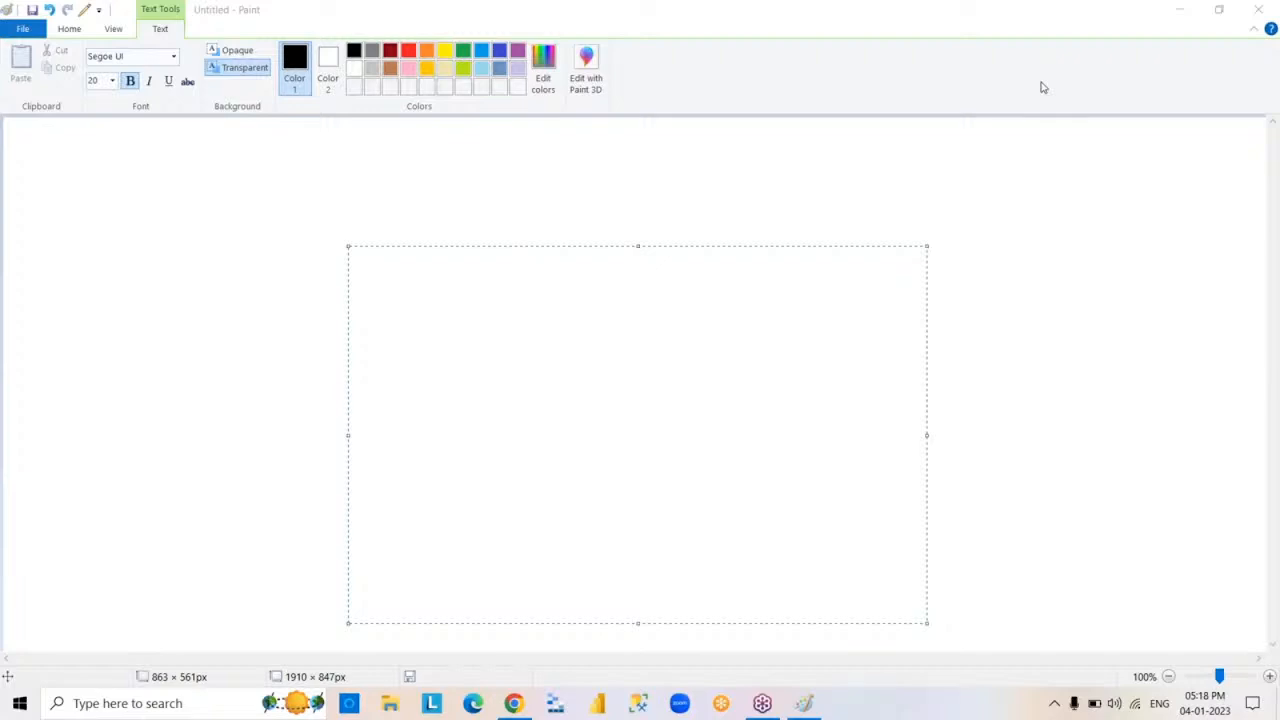
click(716, 374)
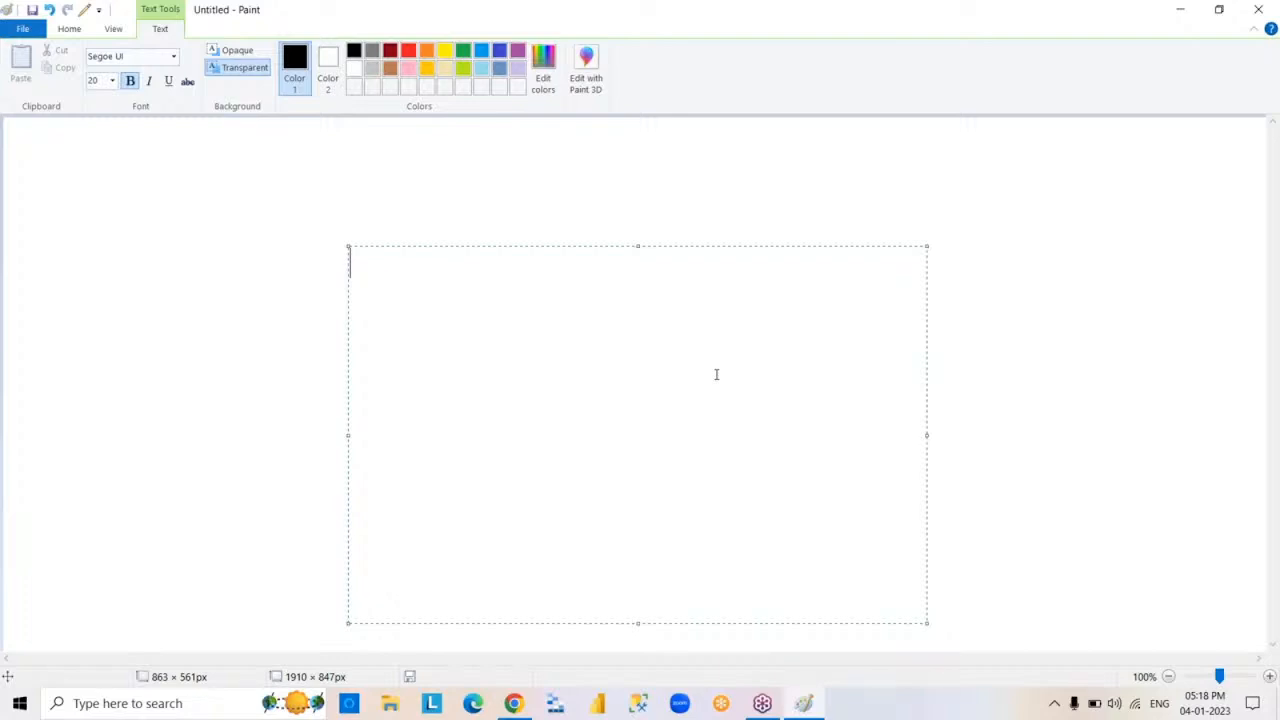
click(954, 480)
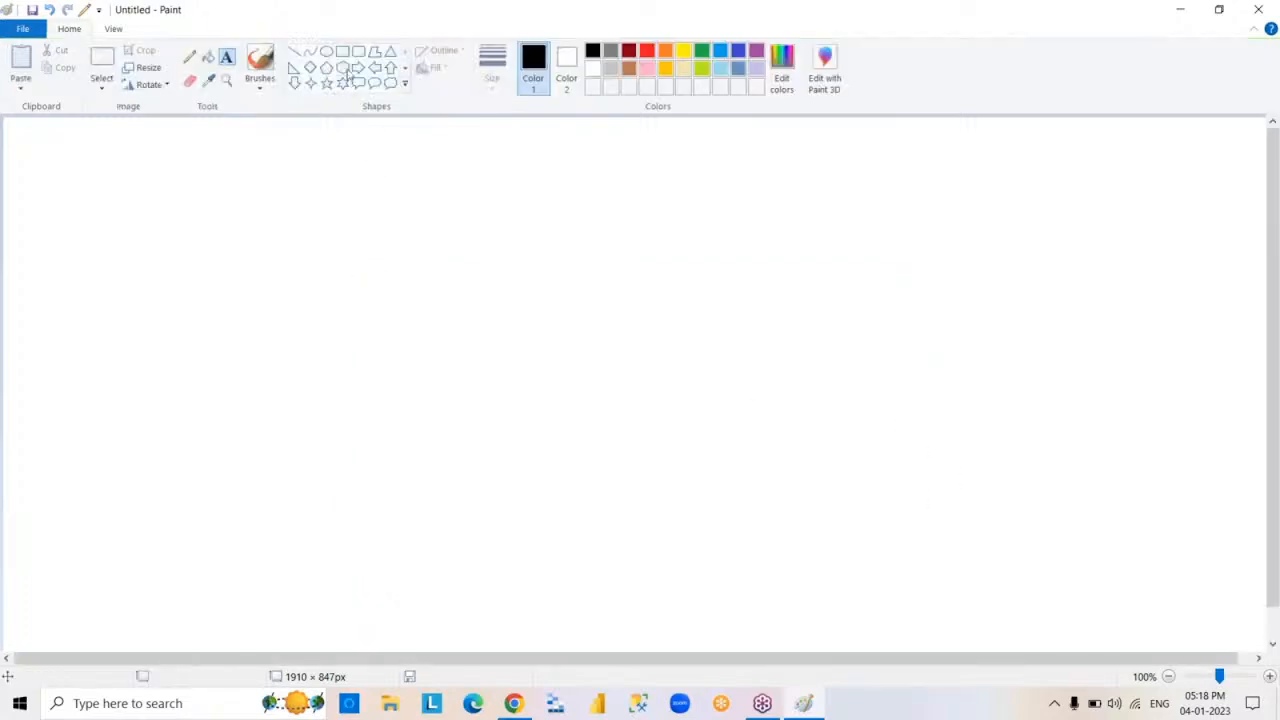
Draw two nearly square black rectangles side by side with a gap between them, the second about 267 × 245 px
click(342, 52)
drag(310, 250, 484, 415)
click(766, 357)
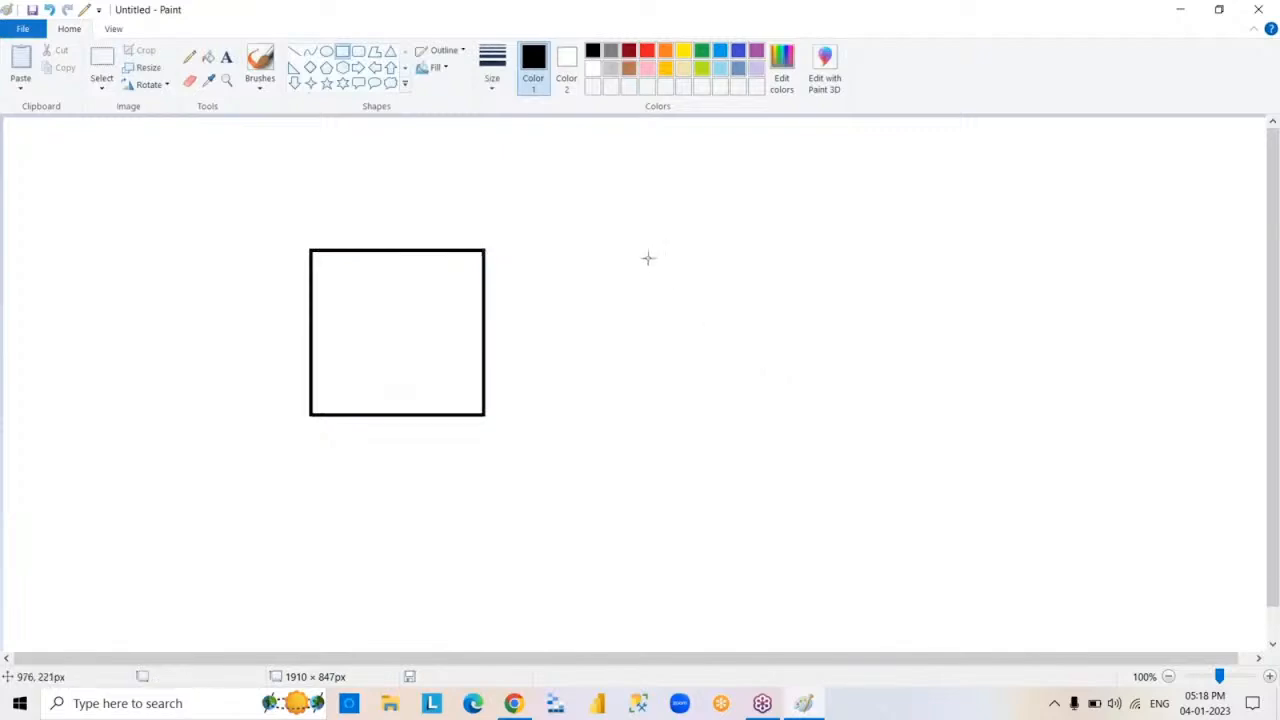
drag(630, 249, 809, 414)
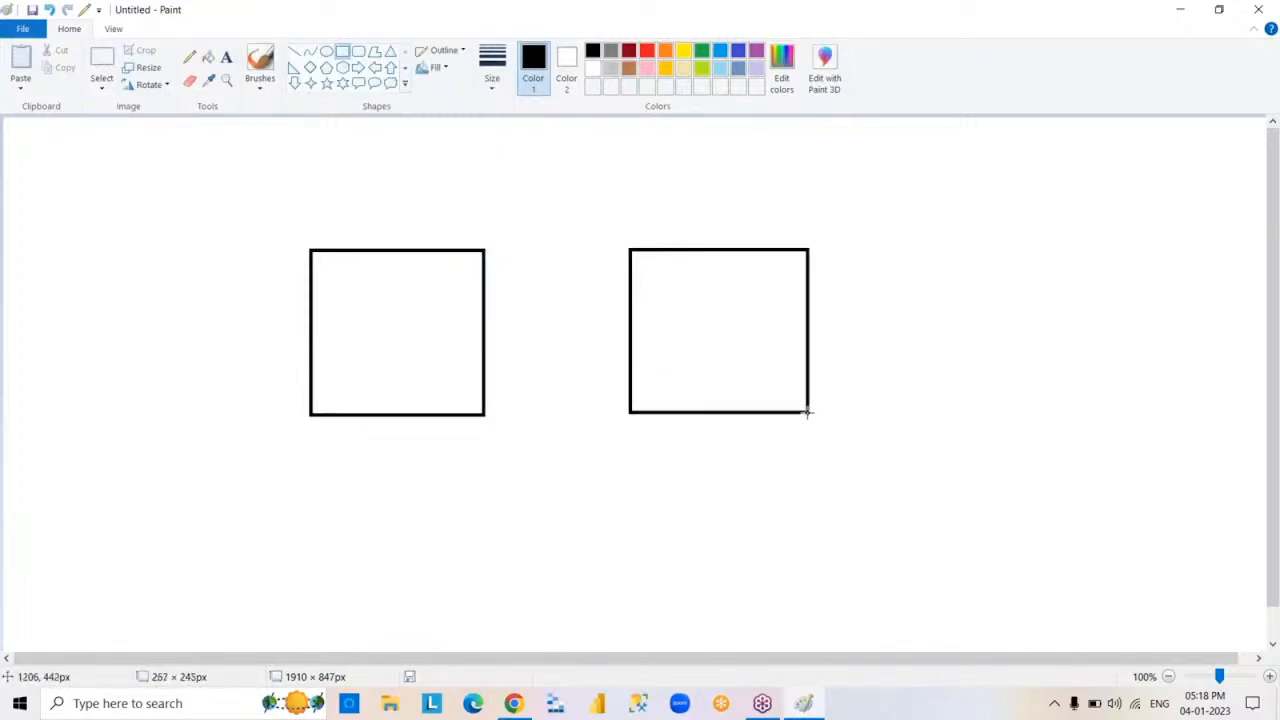
click(936, 448)
Label the first rectangle with the text DATA SOURCE and, after a blank line, SQLSERVER
click(226, 56)
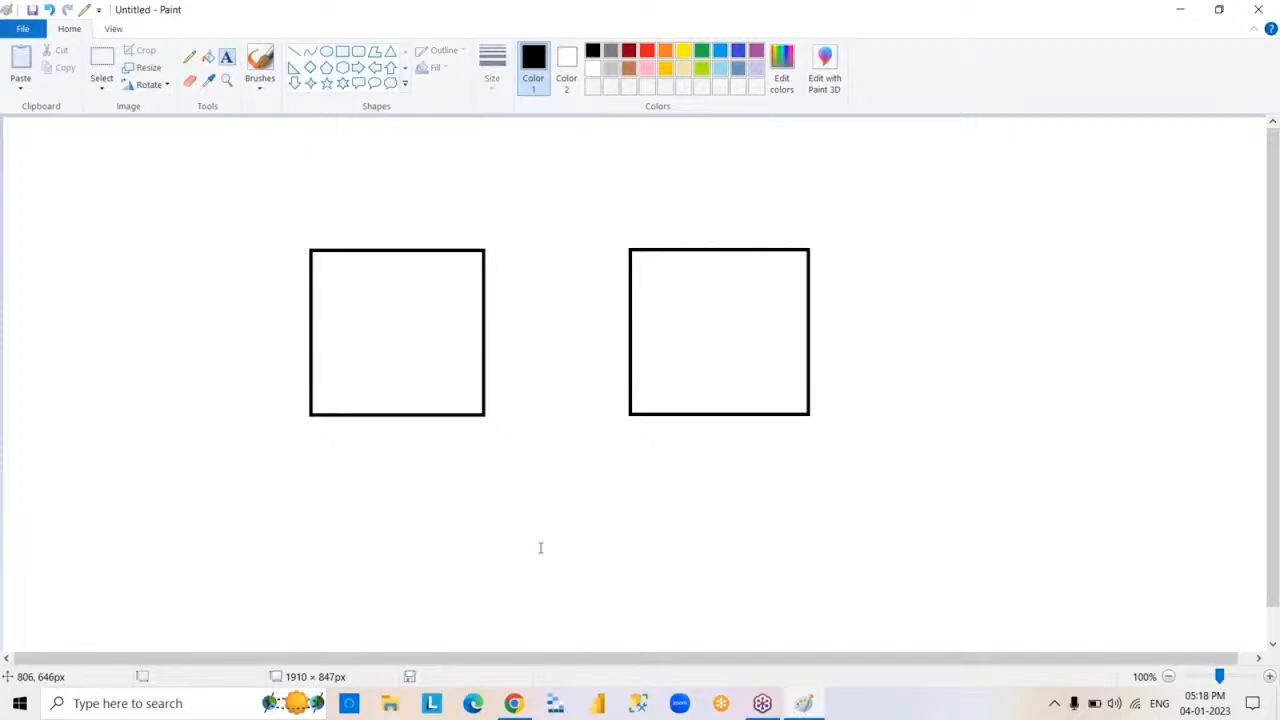
click(325, 273)
drag(325, 273, 567, 525)
text(DATA S)
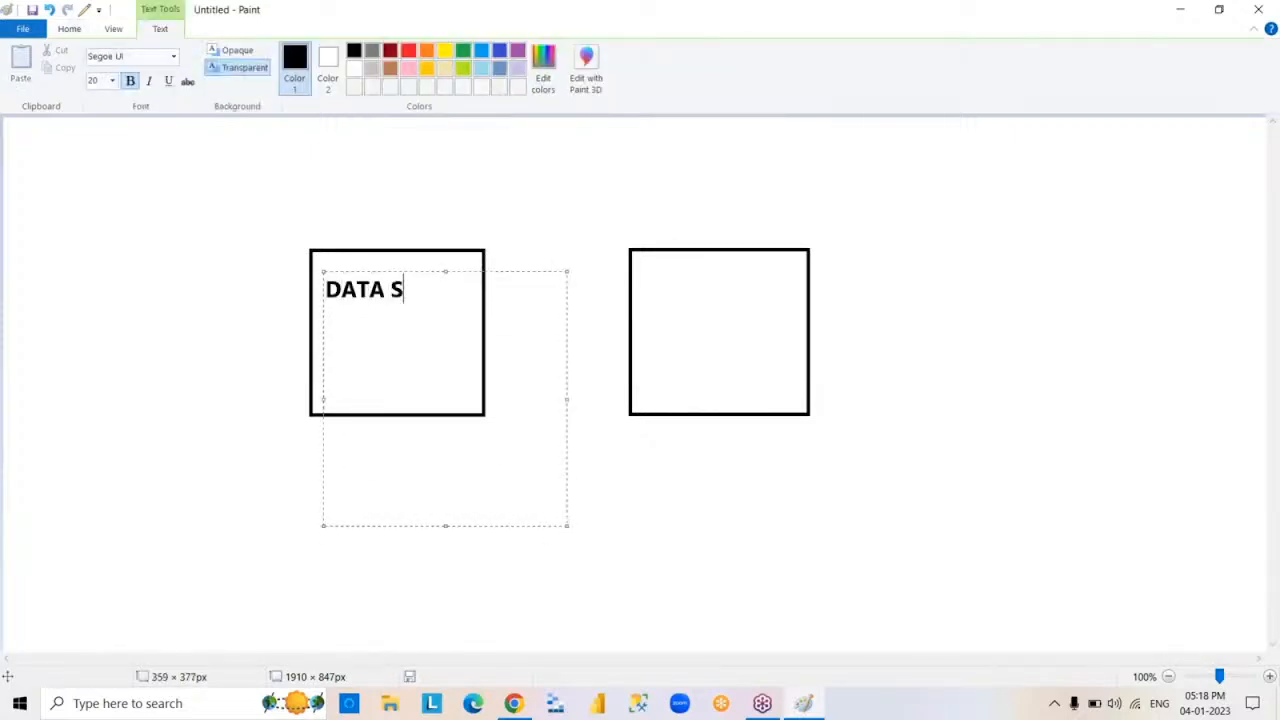
text(OURCE)
key(Return)
key(Return)
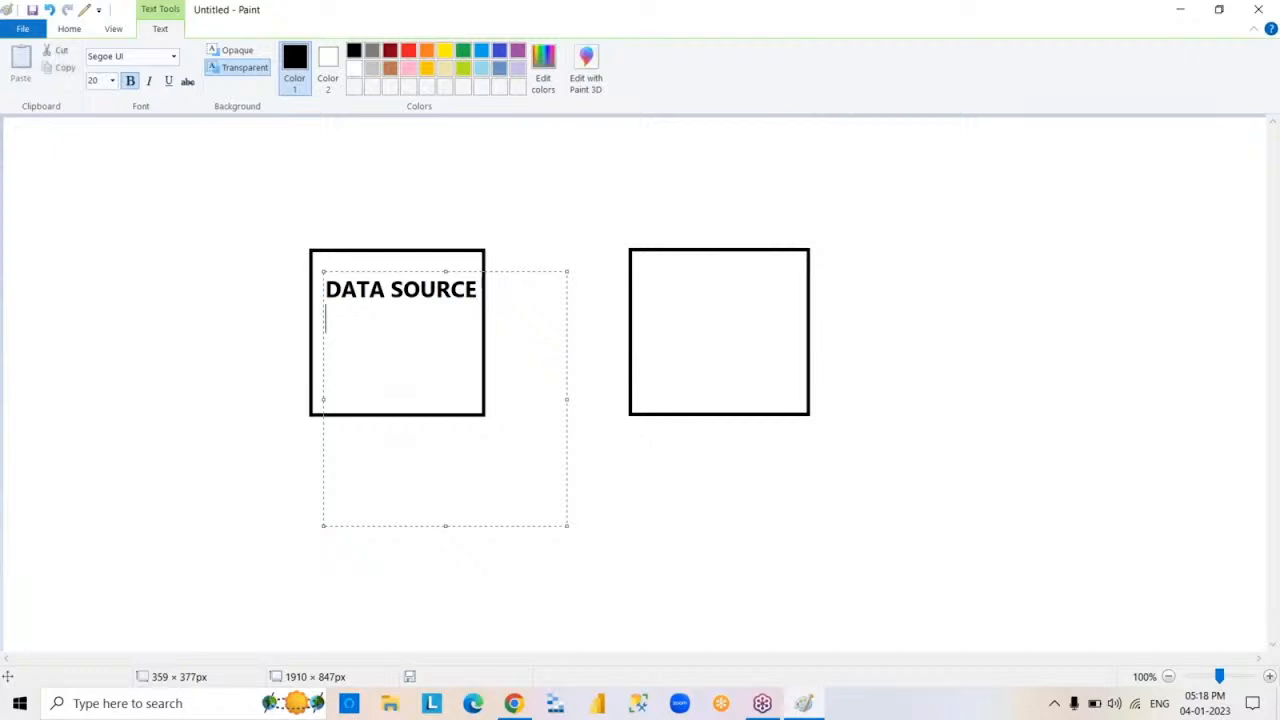
text(SQLSERVER)
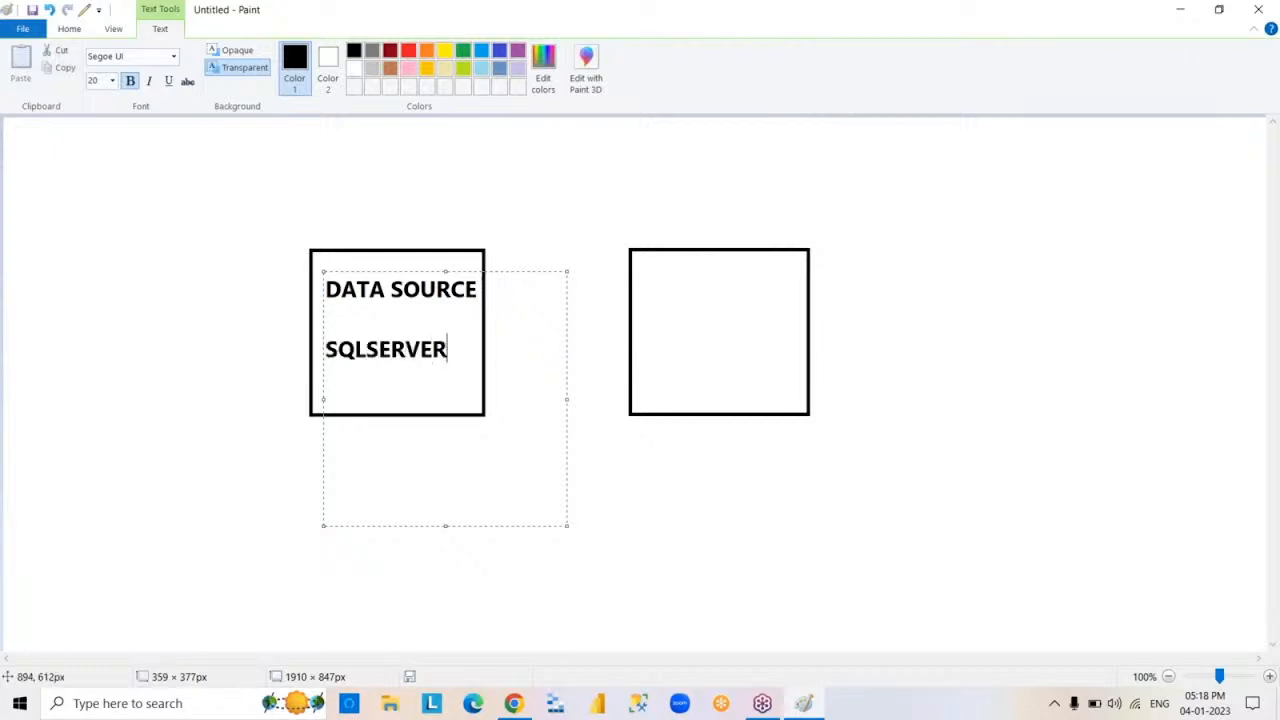
click(688, 495)
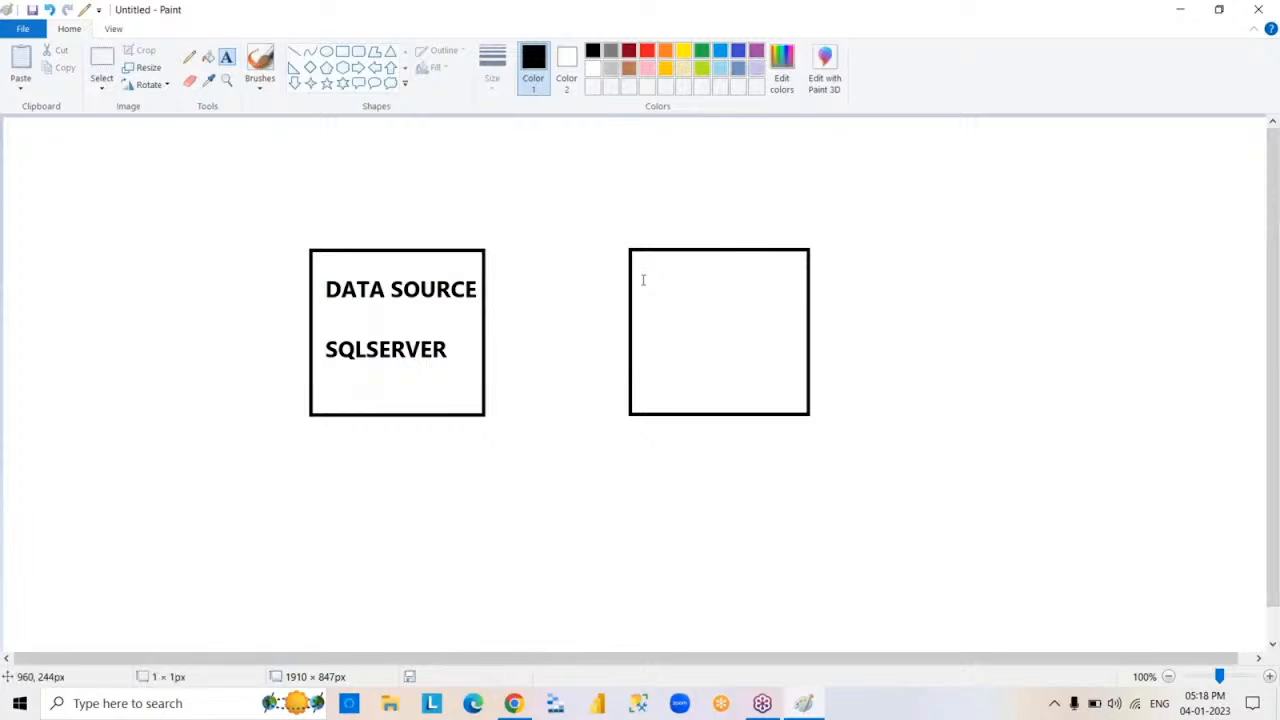
Label the second rectangle with the text POWER BI near its upper edge
drag(643, 280, 923, 537)
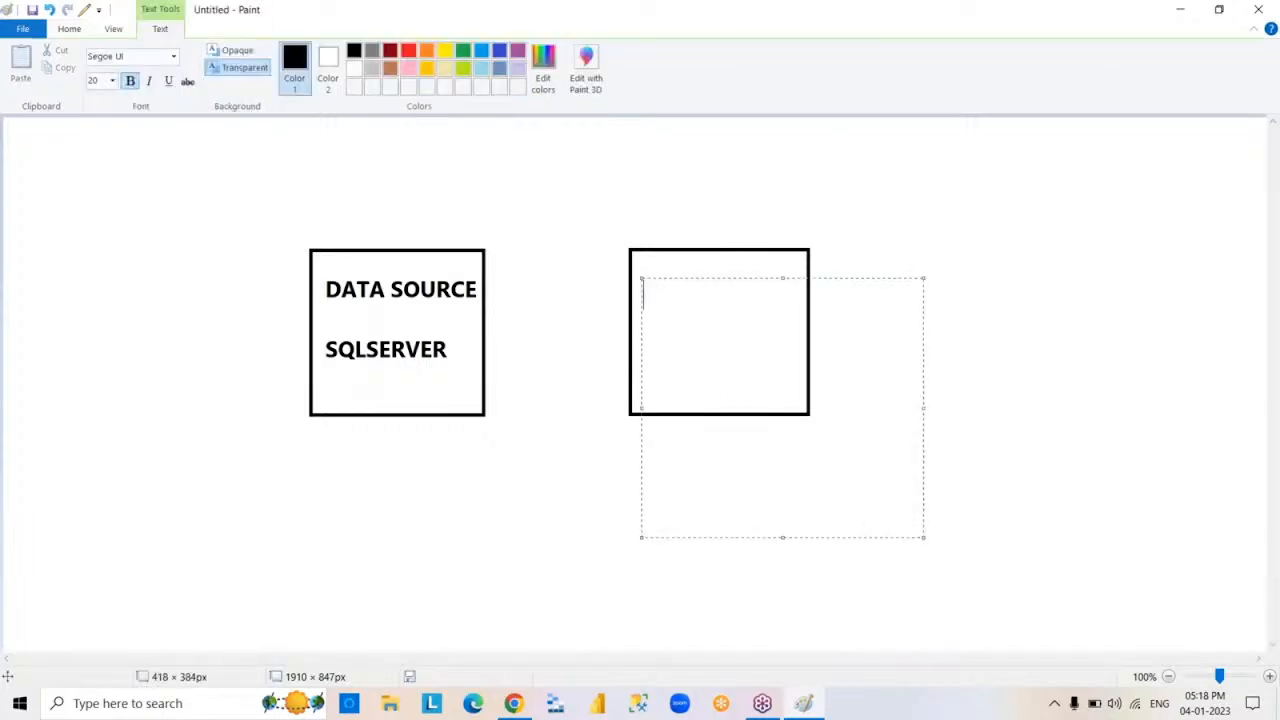
text(POWER BI)
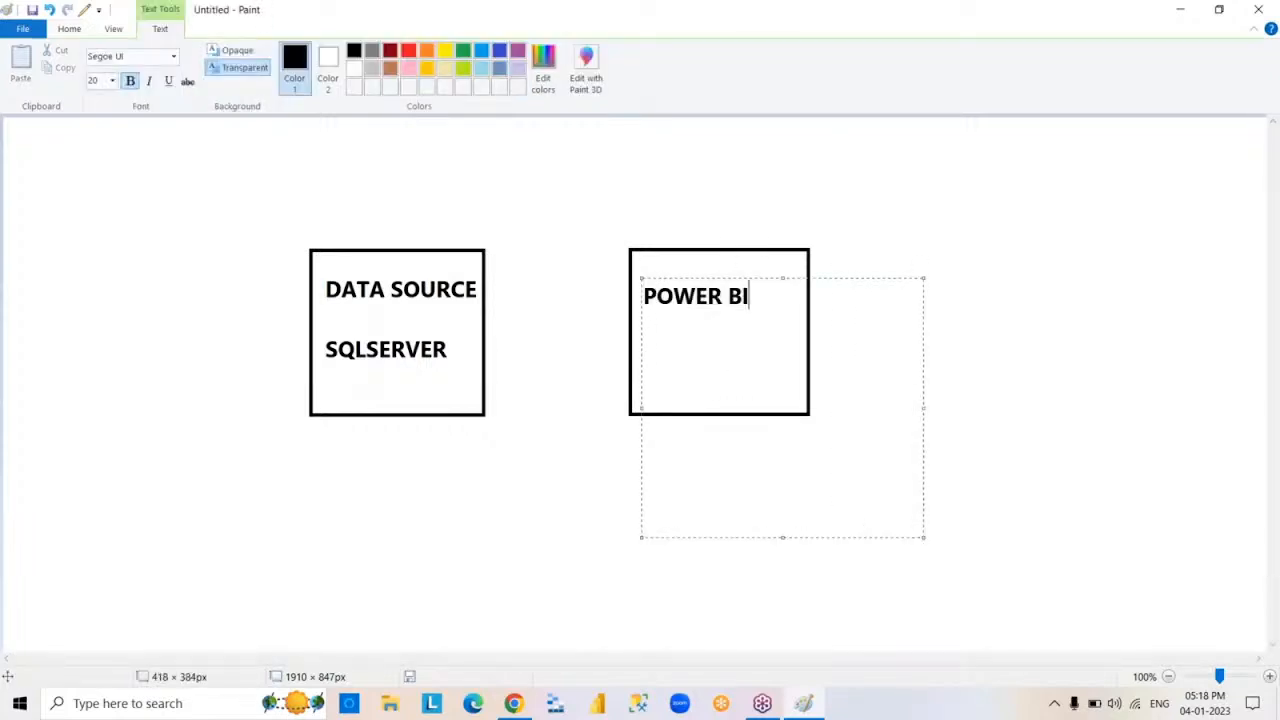
key(Return)
key(Return)
click(976, 511)
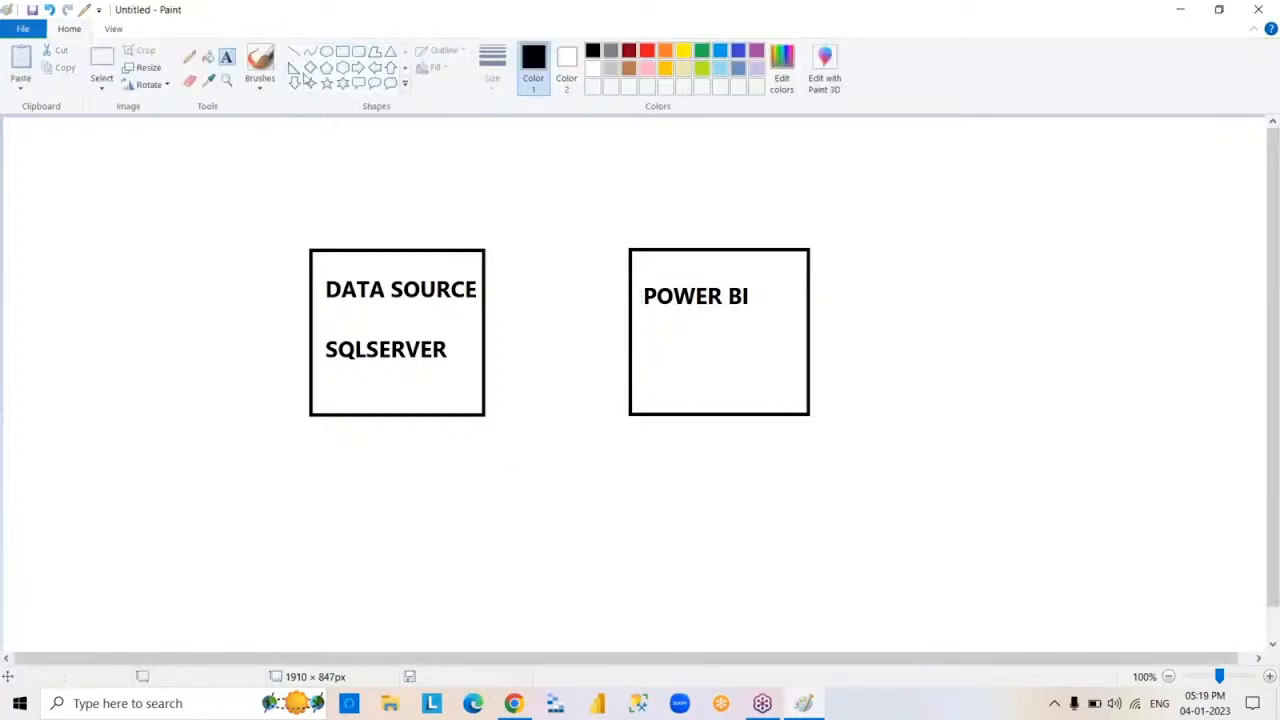
Draw a right-pointing block arrow in the gap from the DATA SOURCE rectangle to the POWER BI rectangle
click(358, 67)
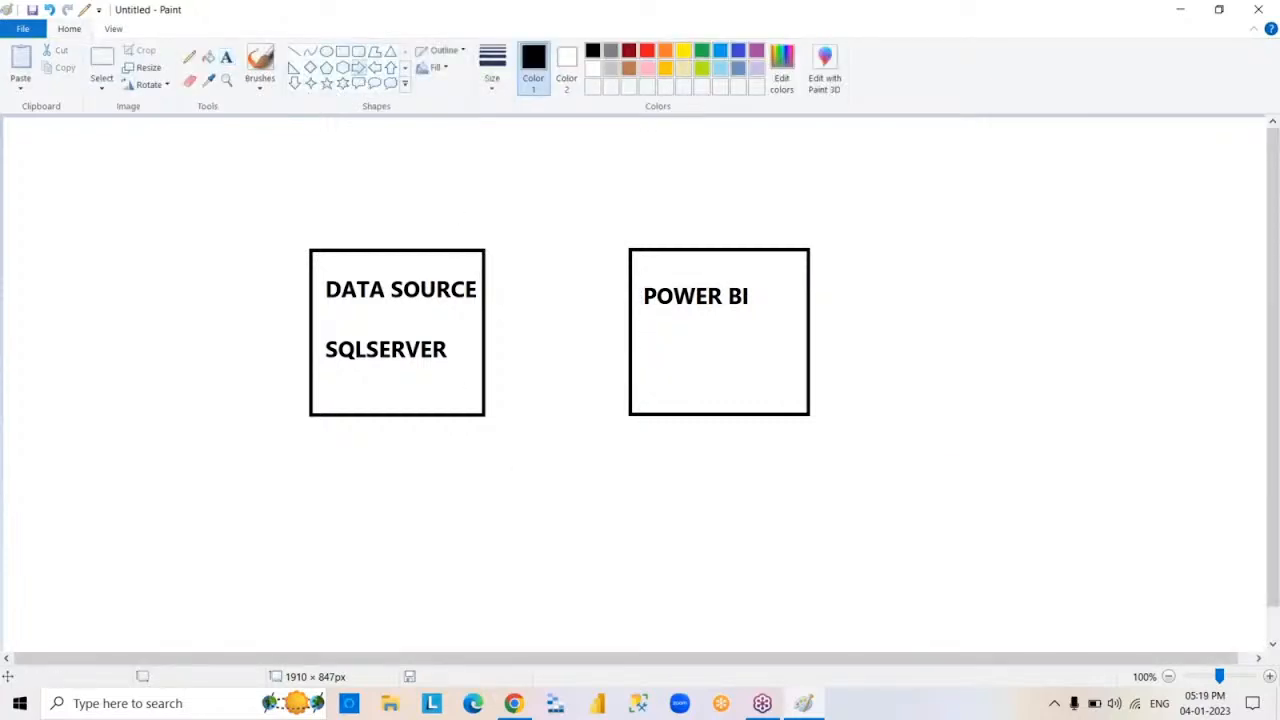
drag(501, 333, 620, 347)
click(835, 523)
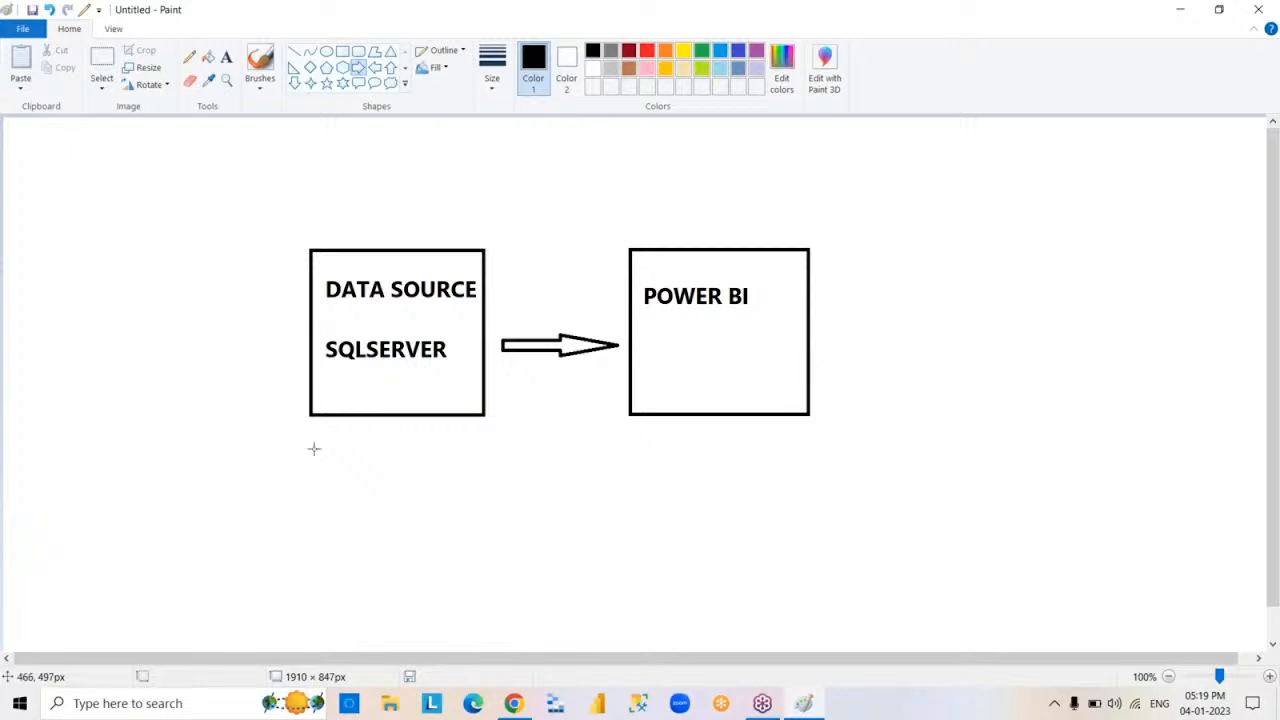
Activate the Text tool for another label on the diagram
click(226, 56)
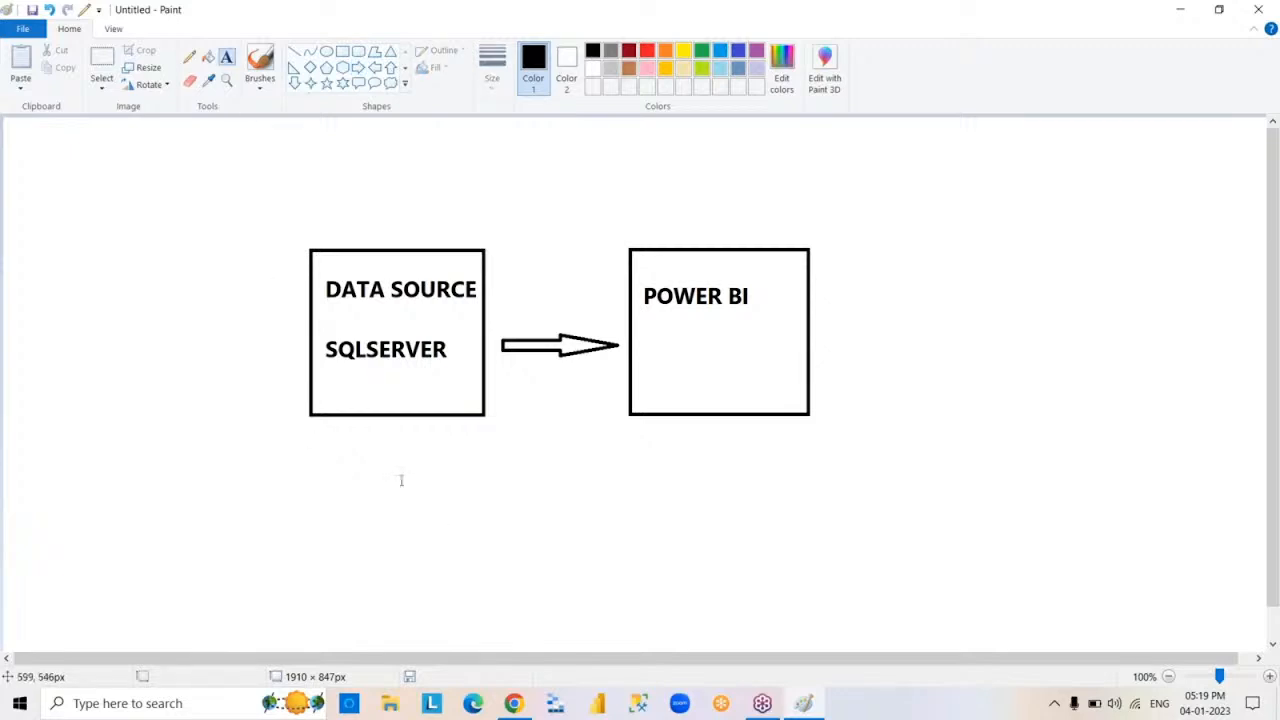
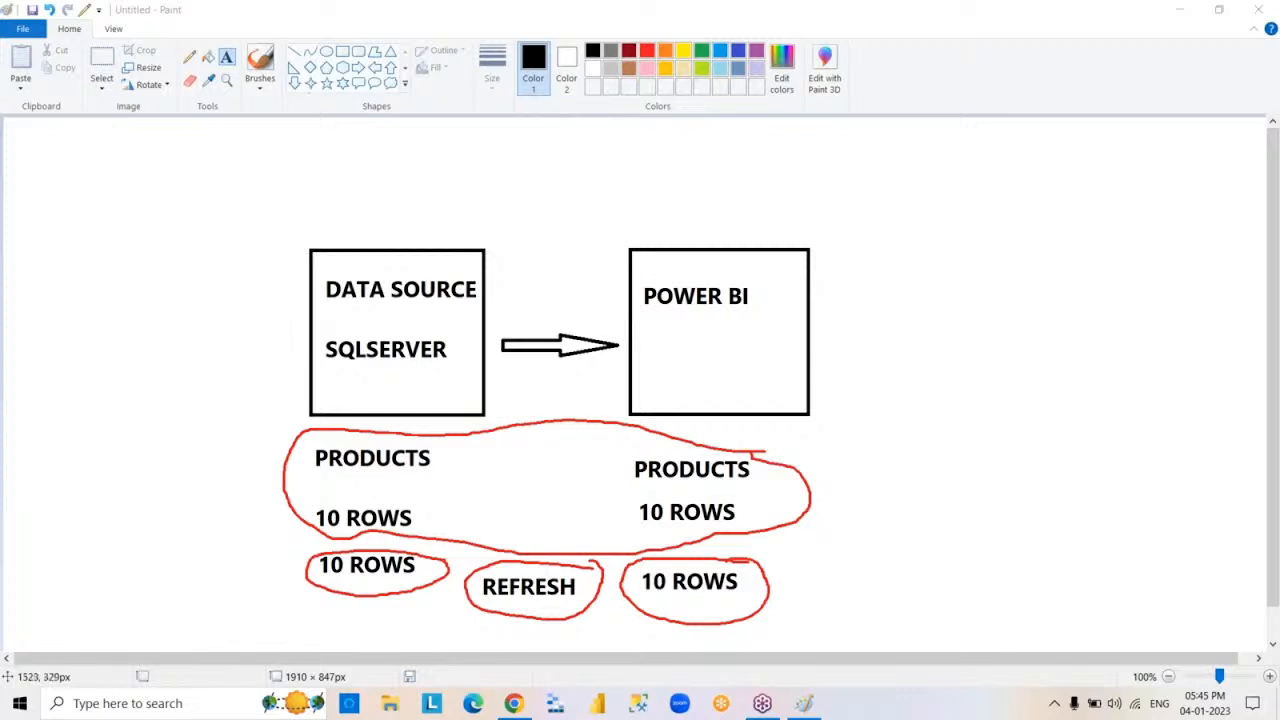
Close the Paint drawing without saving the changes
click(1258, 9)
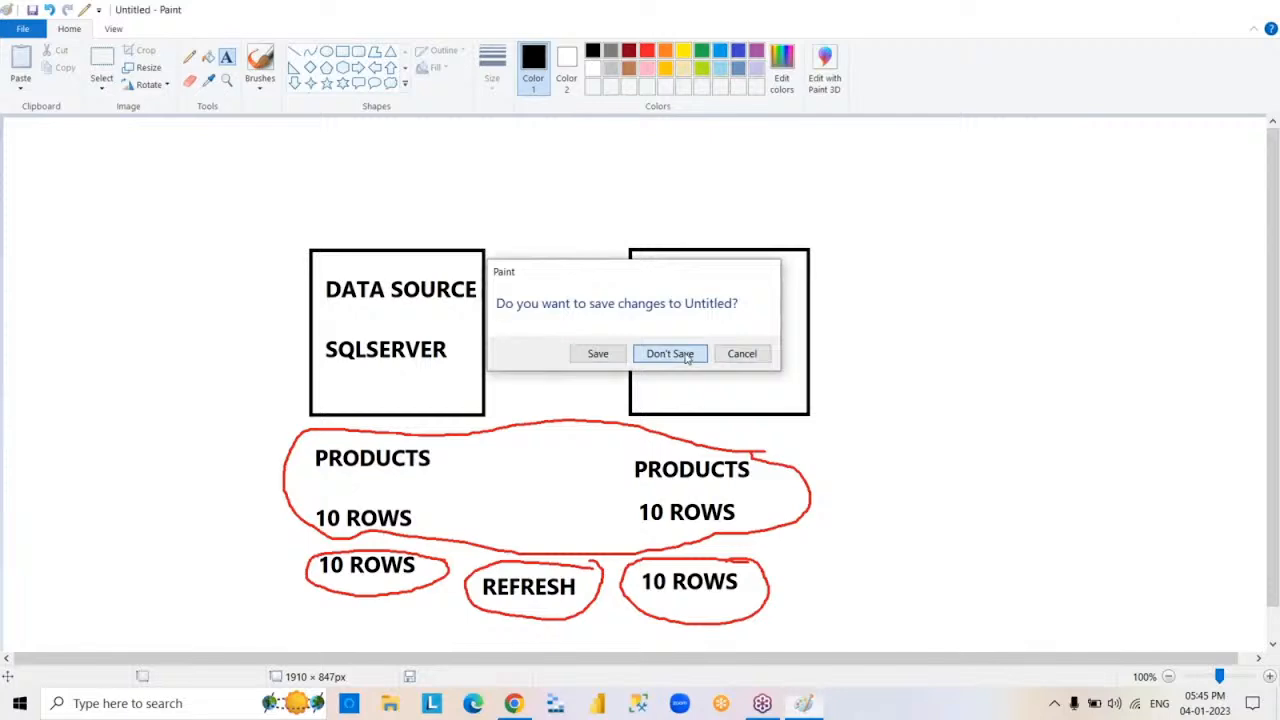
click(669, 354)
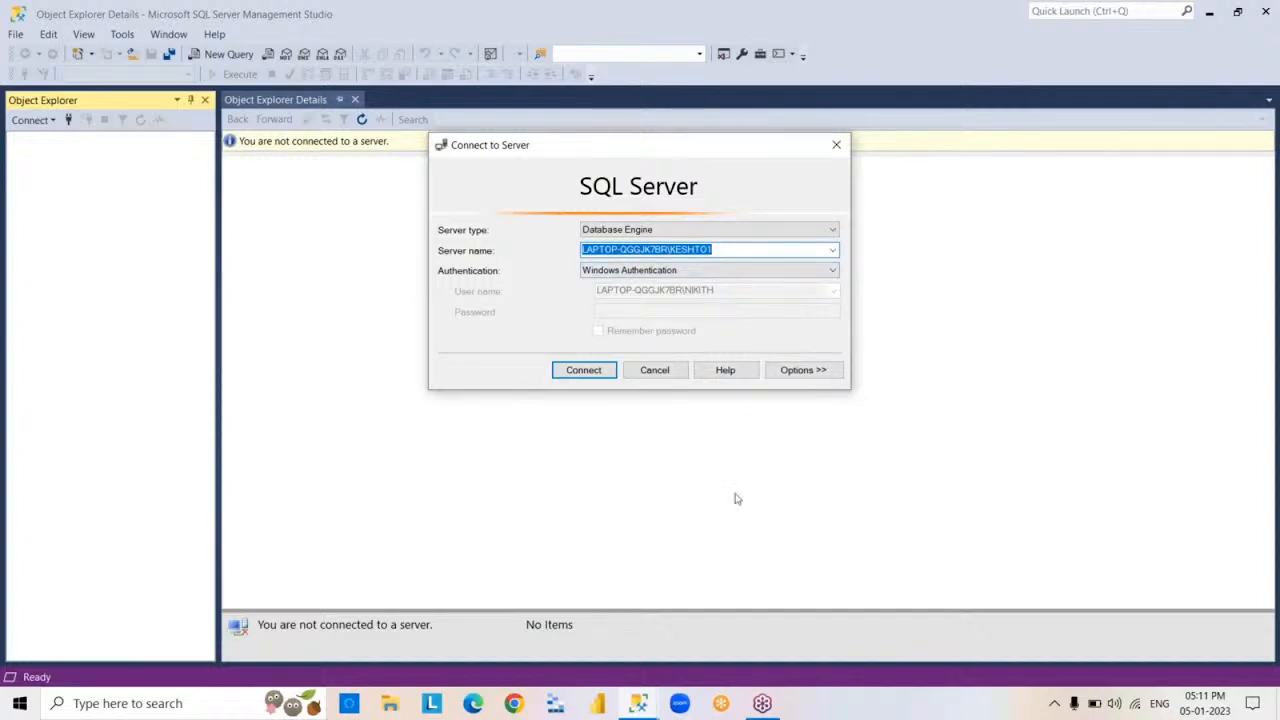
In SQL Server Management Studio, connect to the Database Engine with Windows Authentication and minimize the window
click(583, 372)
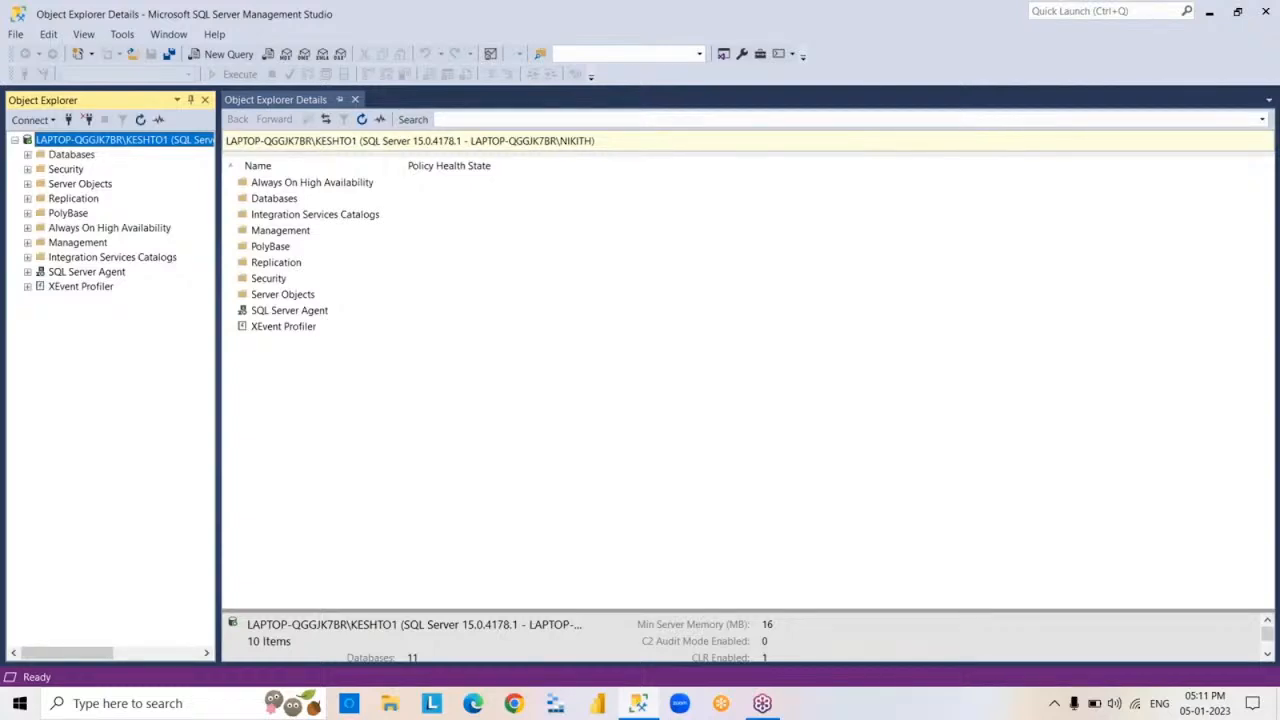
click(1209, 14)
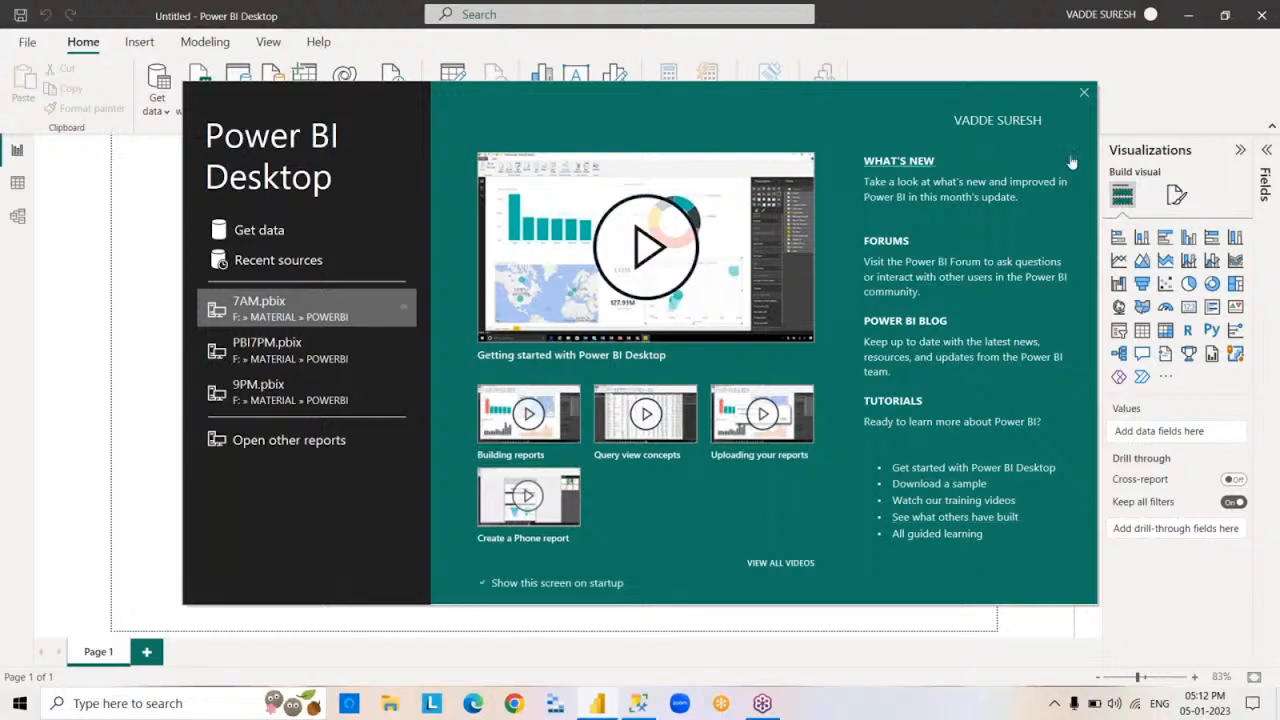
In Power BI Desktop, dismiss the welcome screen and minimize the empty report window
click(1084, 94)
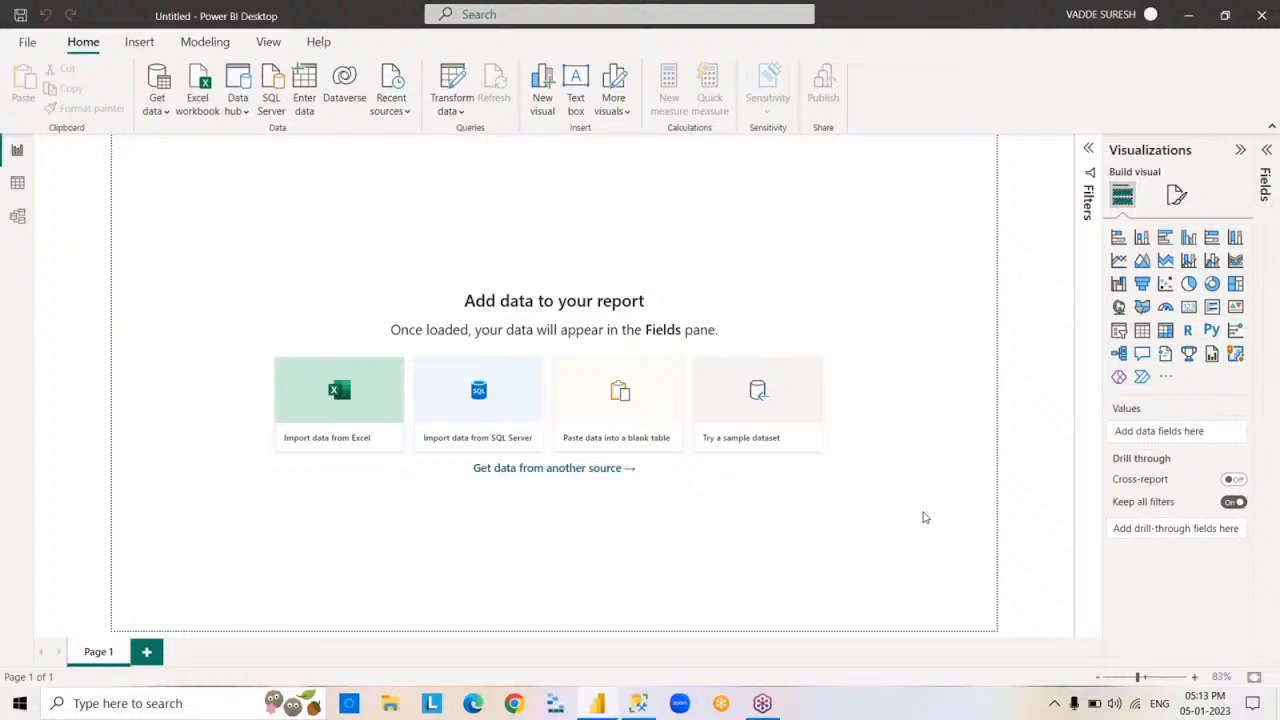
click(1189, 17)
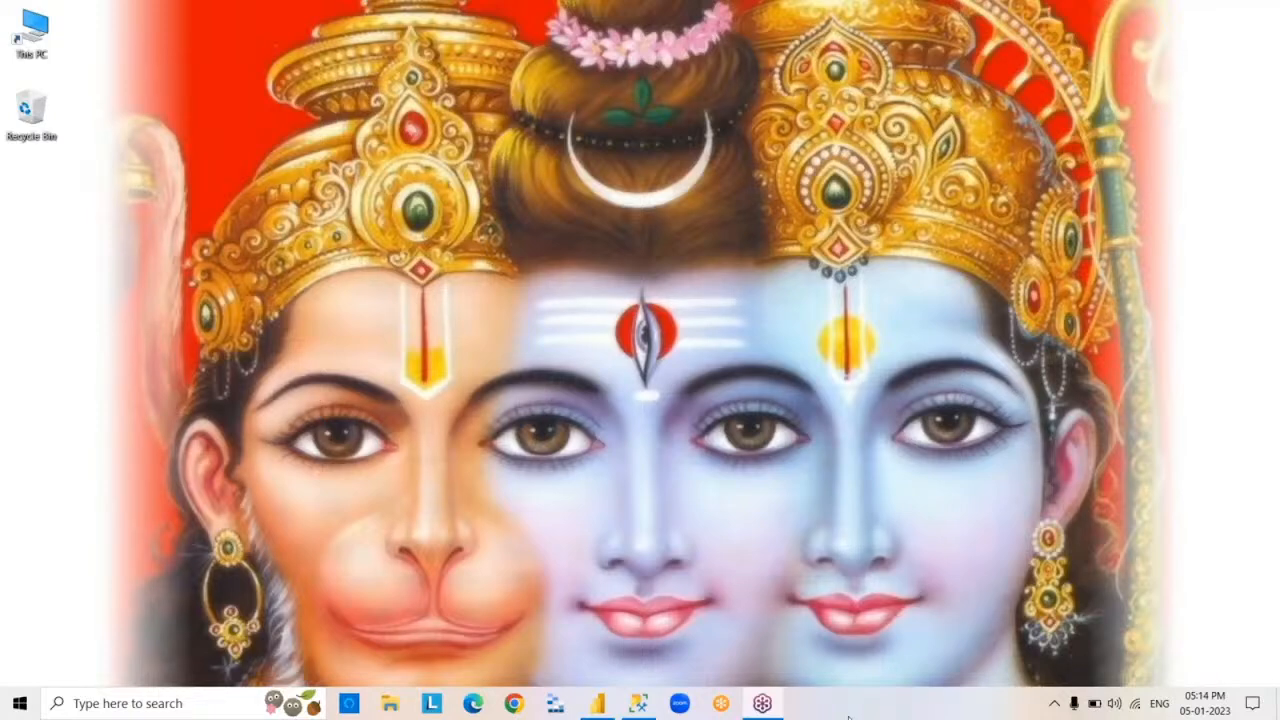
Open Google Chrome and go to google.com
click(513, 703)
click(518, 705)
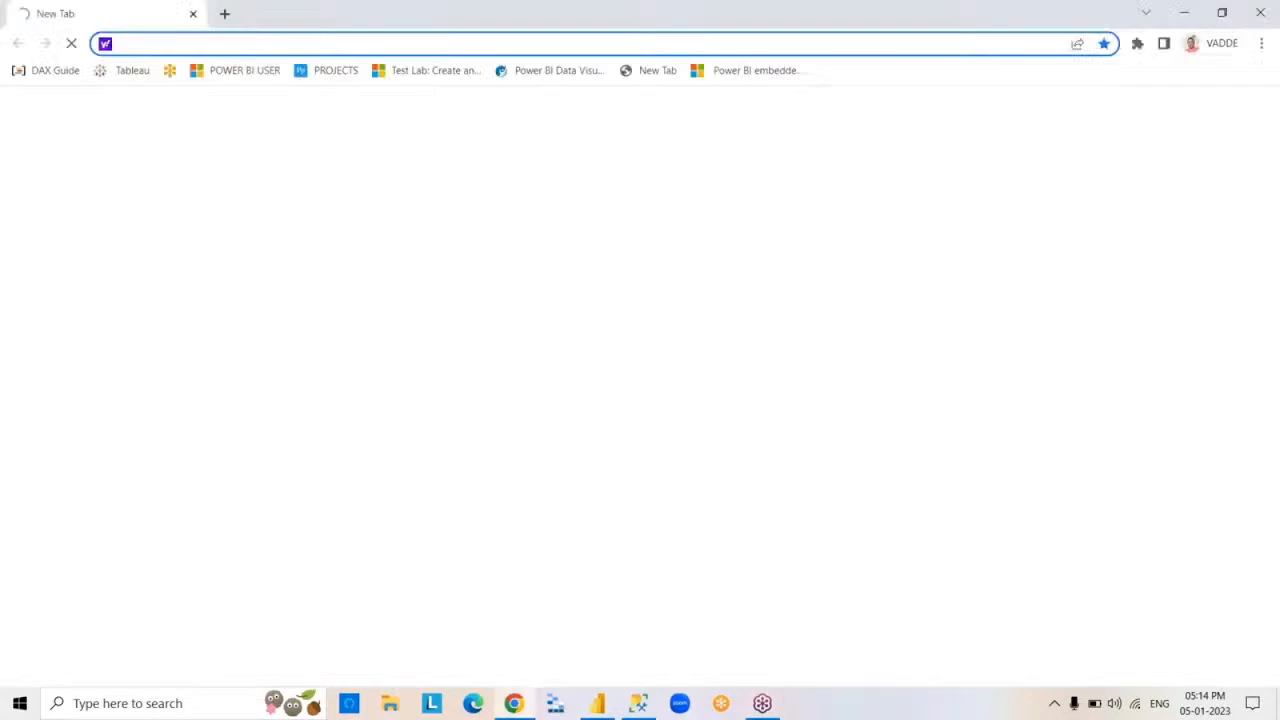
text(google.com)
key(Return)
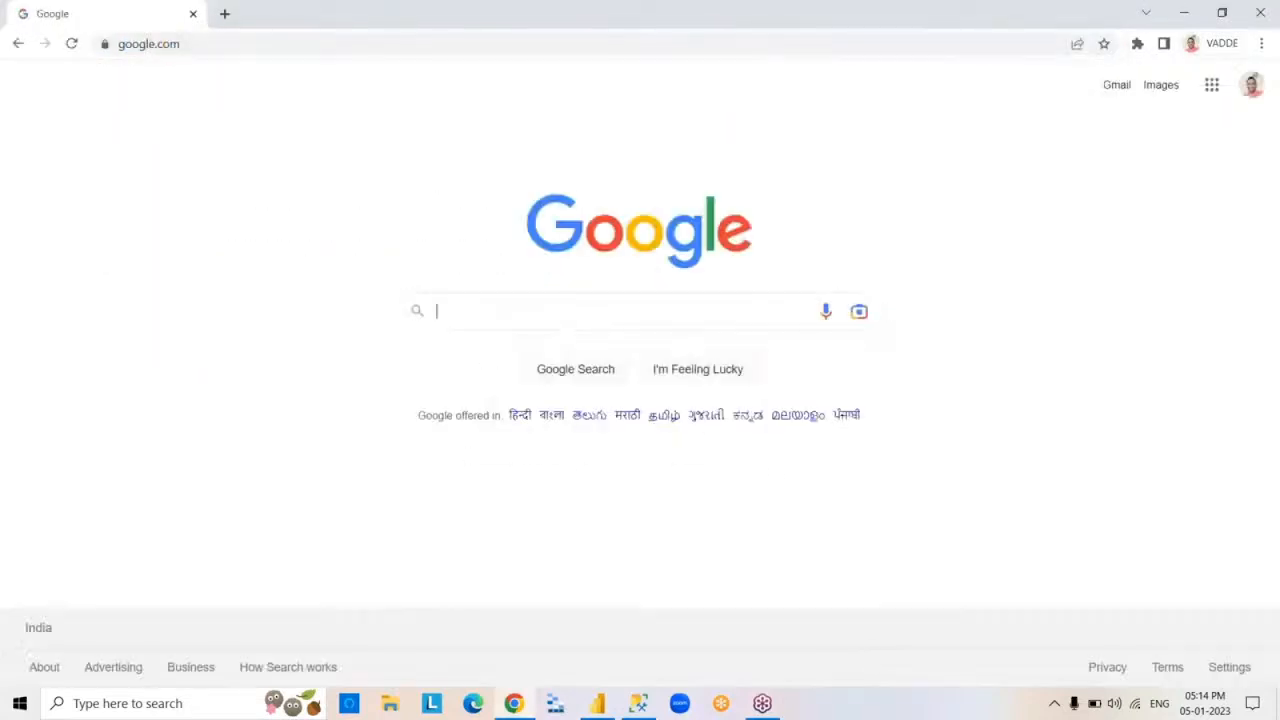
Search Google for power bi desktop download and open Microsoft's Power BI Downloads page
click(701, 308)
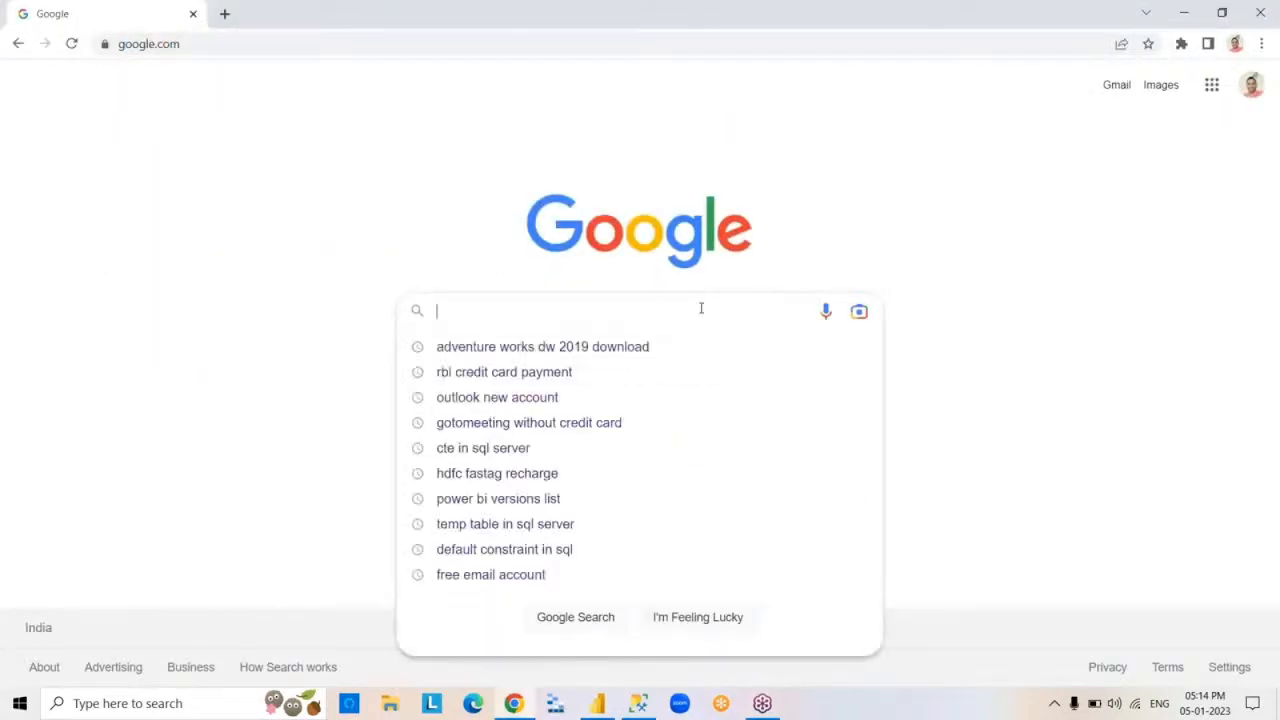
text(power bi de)
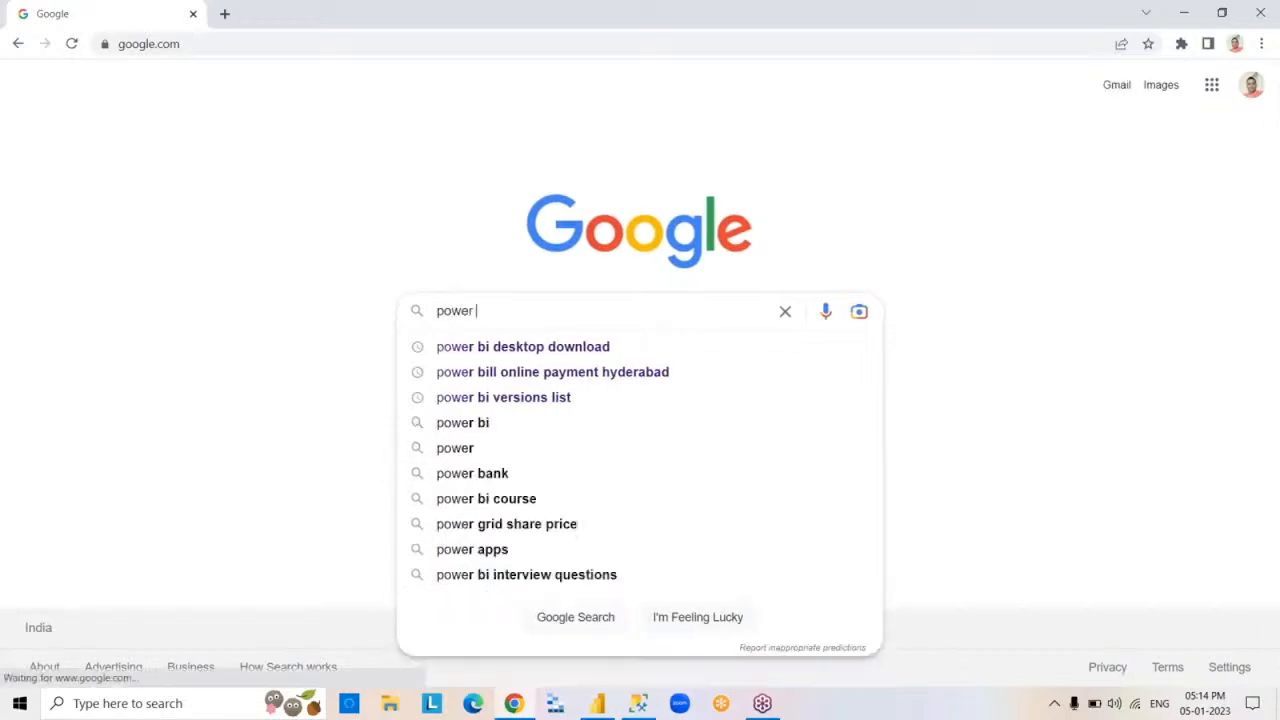
click(653, 347)
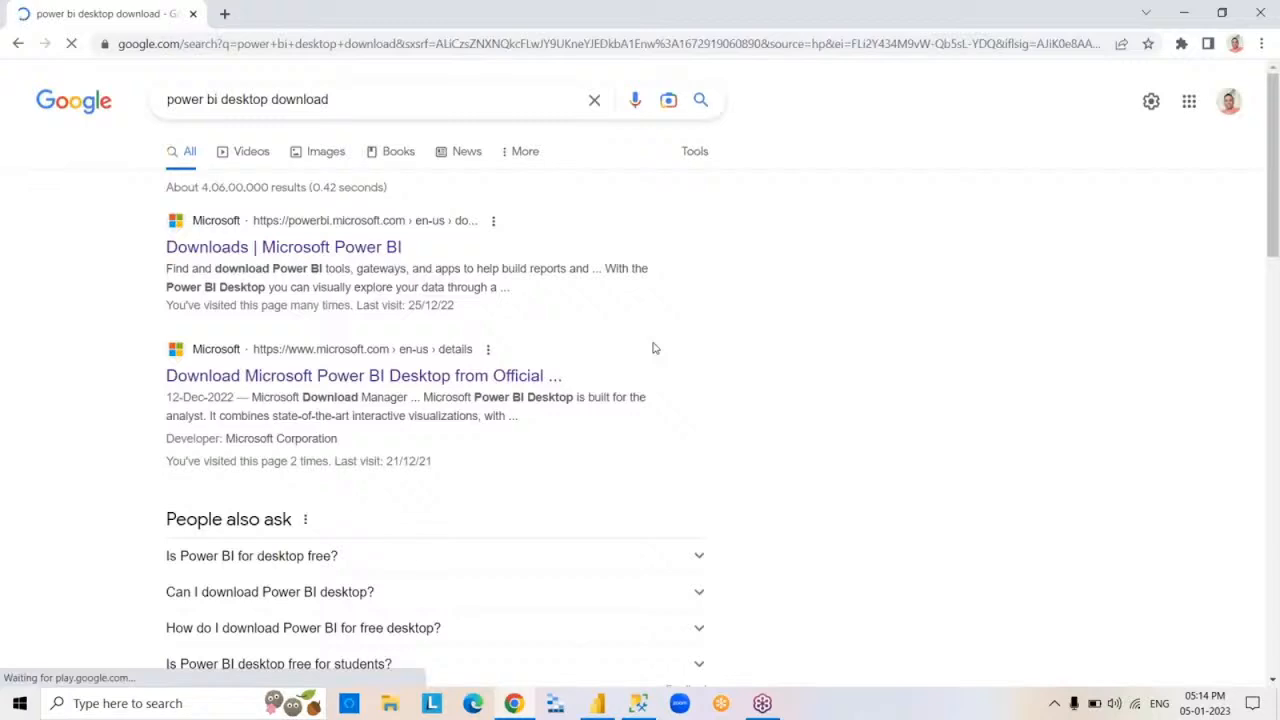
click(370, 257)
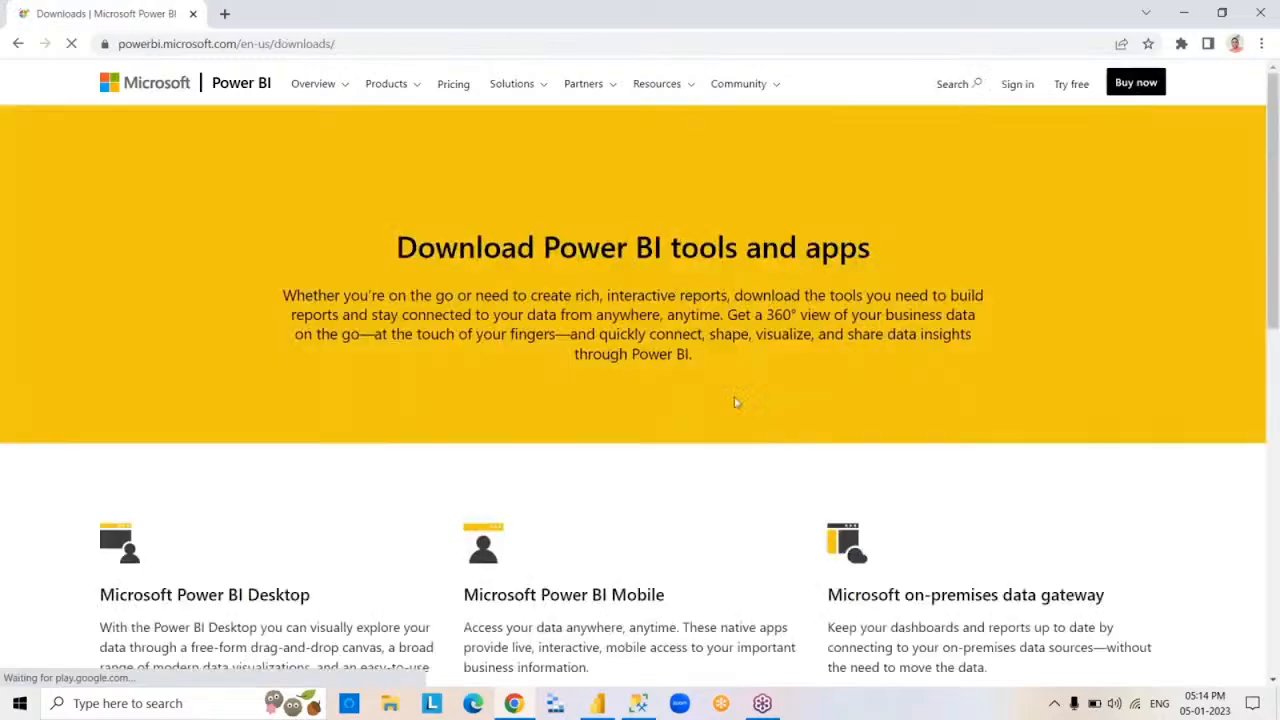
Open the advanced download options for Microsoft Power BI Desktop and keep only that page's tab open
click(394, 50)
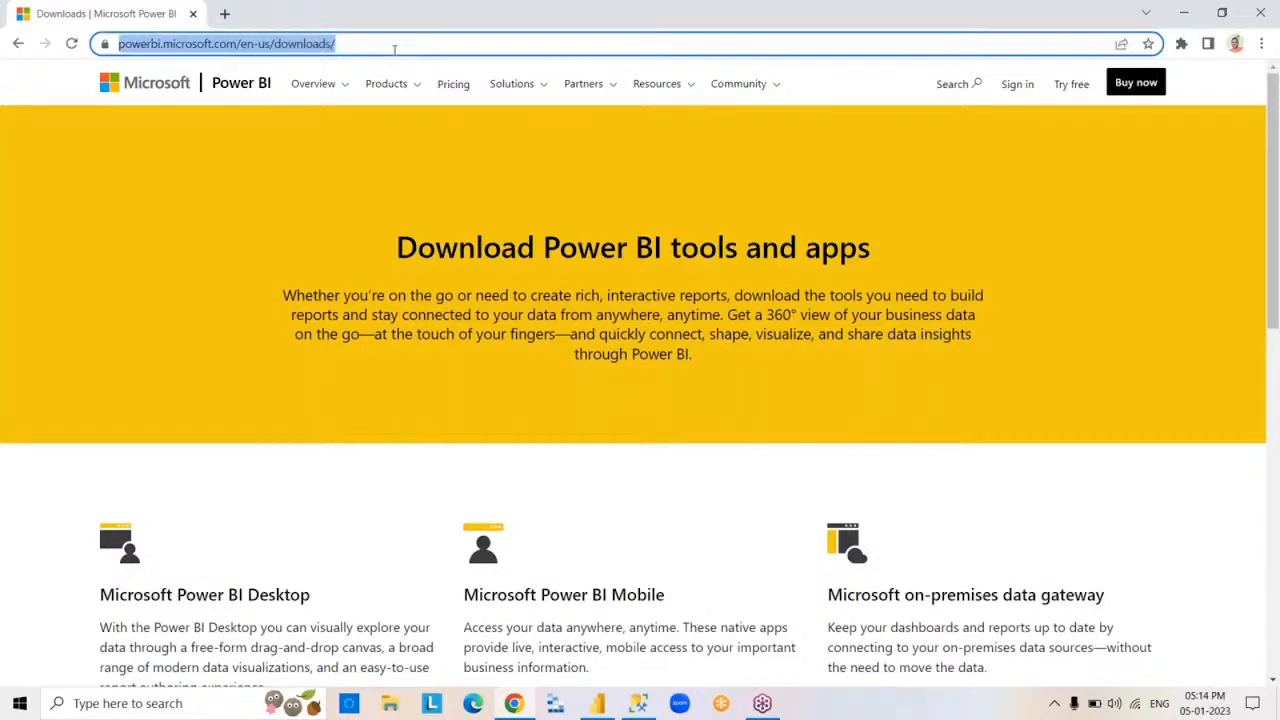
click(412, 45)
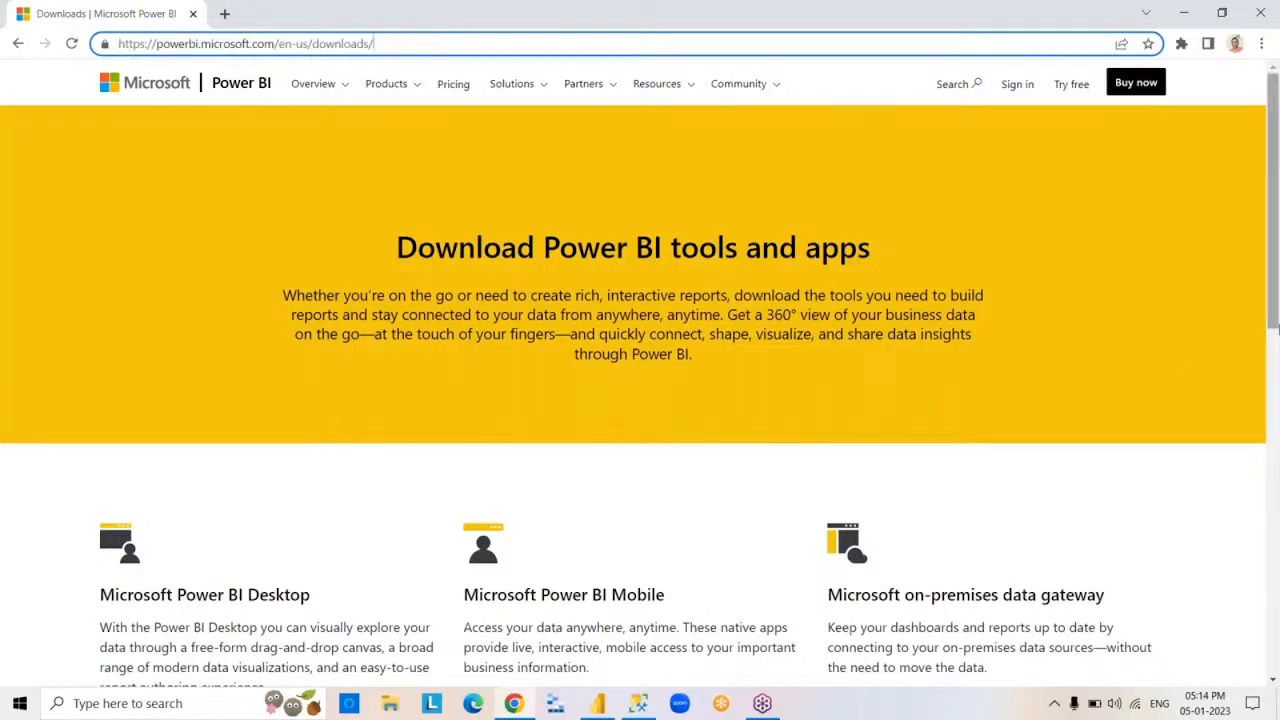
drag(1272, 306, 1276, 457)
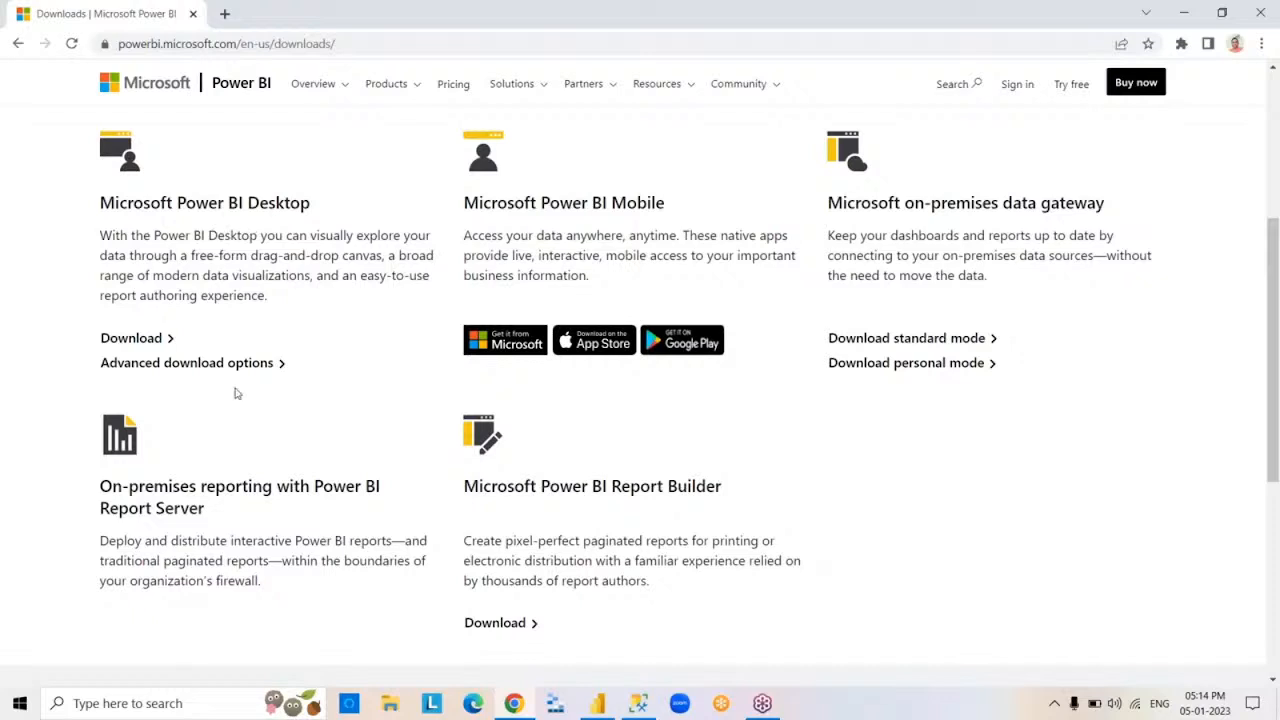
click(270, 364)
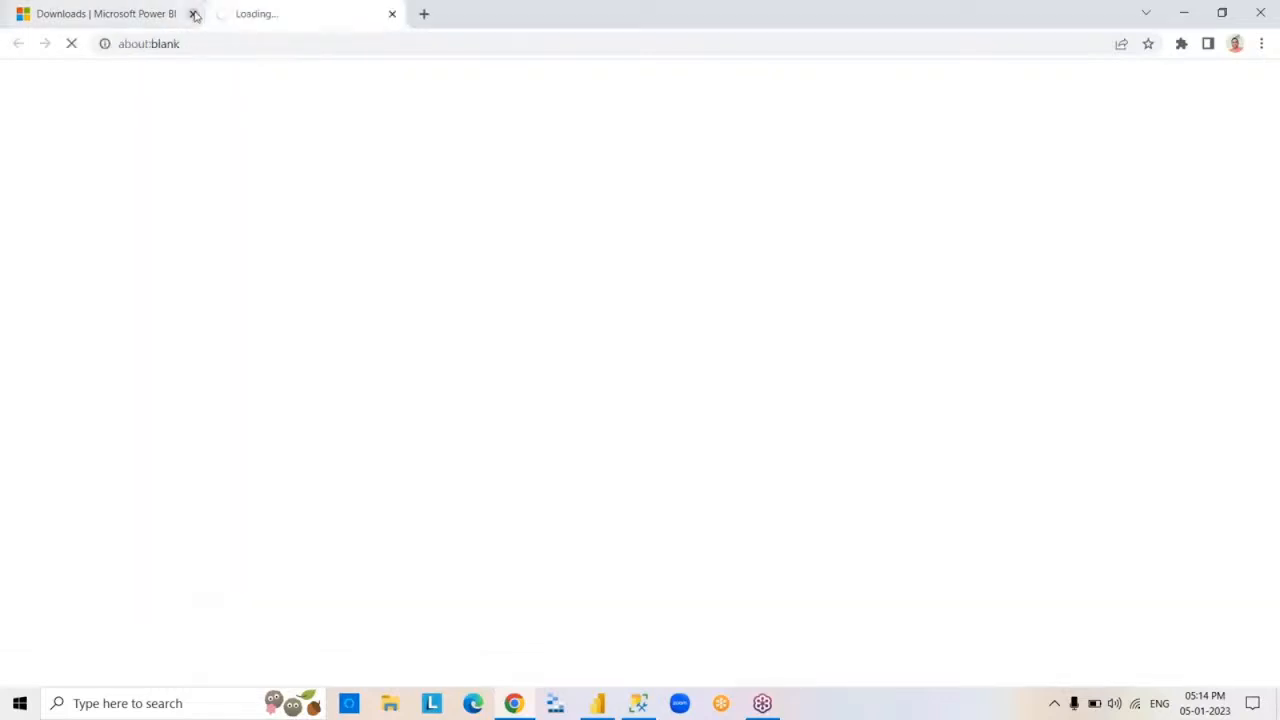
click(193, 14)
click(225, 14)
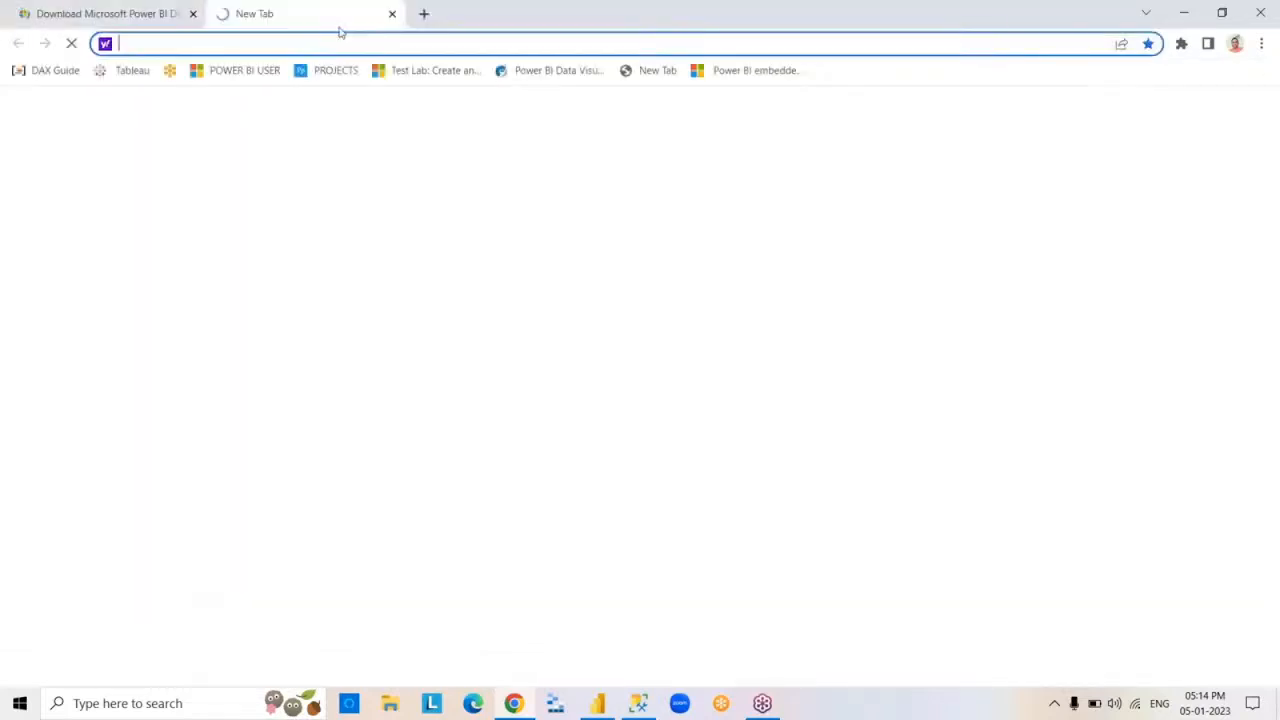
click(392, 14)
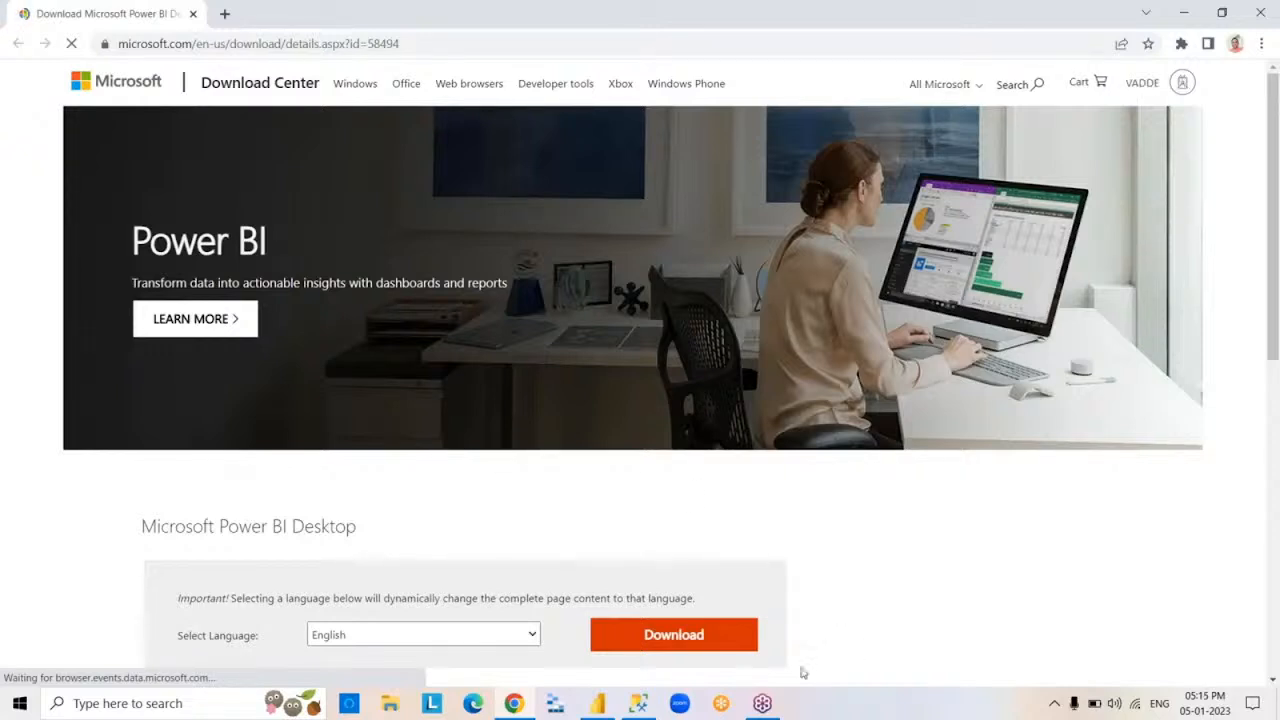
Download the 64-bit Power BI Desktop installer, PBIDesktopSetup_x64.exe, from the Download Center
click(694, 641)
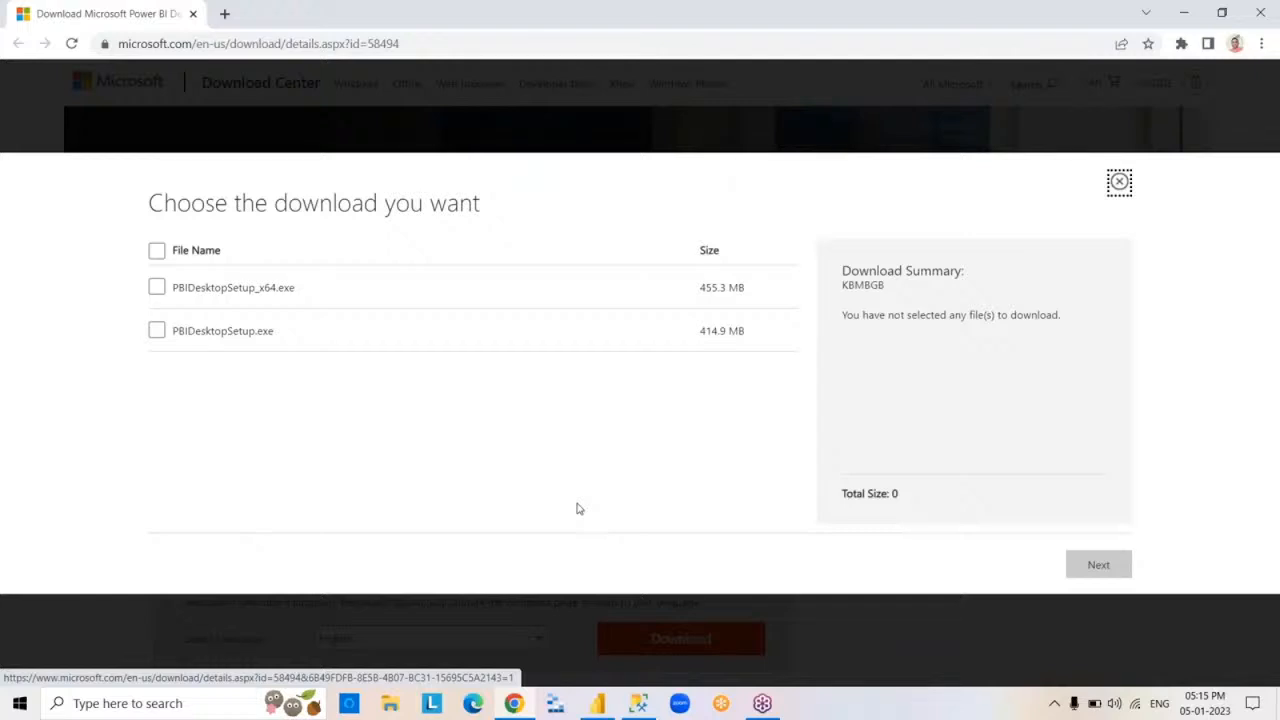
click(158, 288)
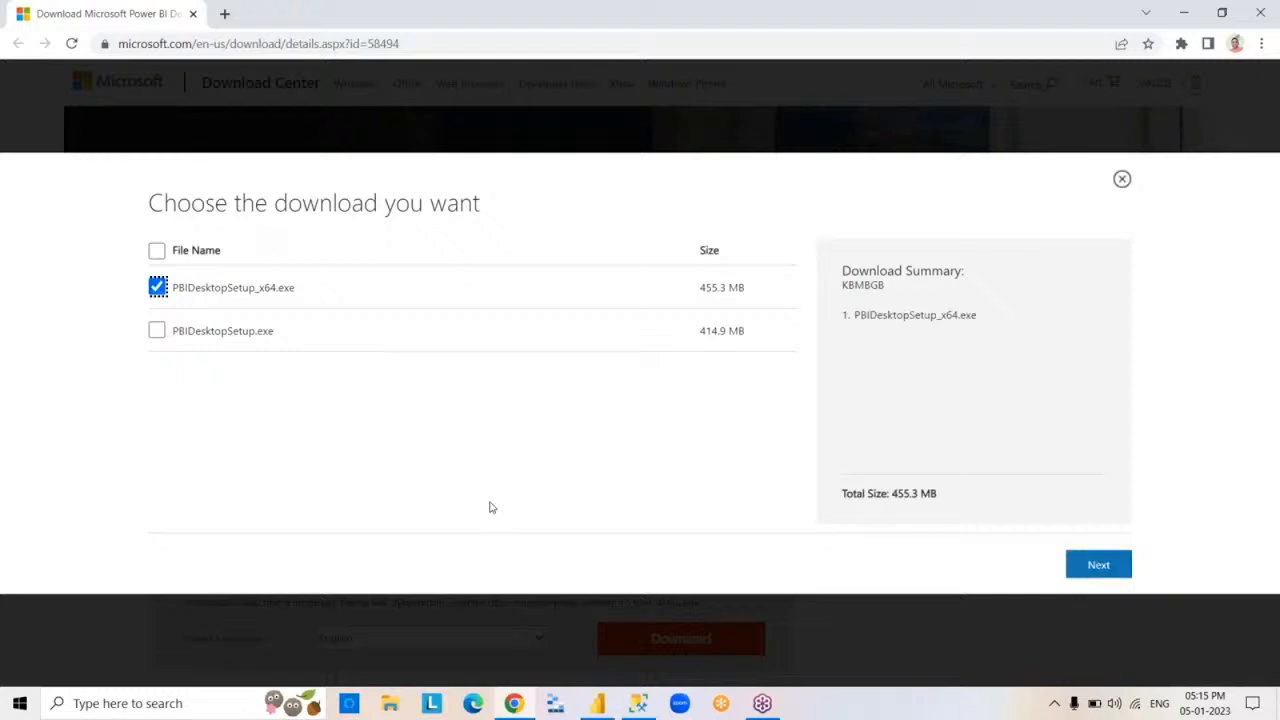
click(1099, 566)
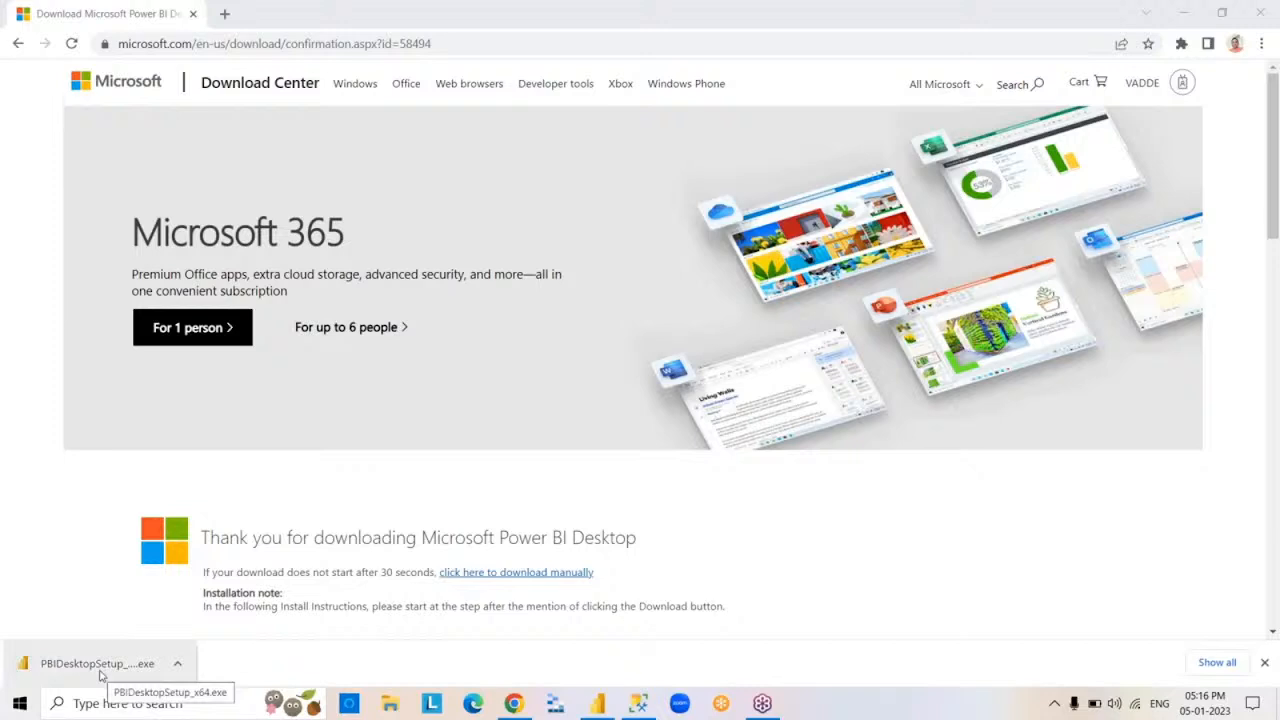
Open the downloaded PBIDesktopSetup_x64.exe, dismiss the downloads bar and close the browser
click(100, 676)
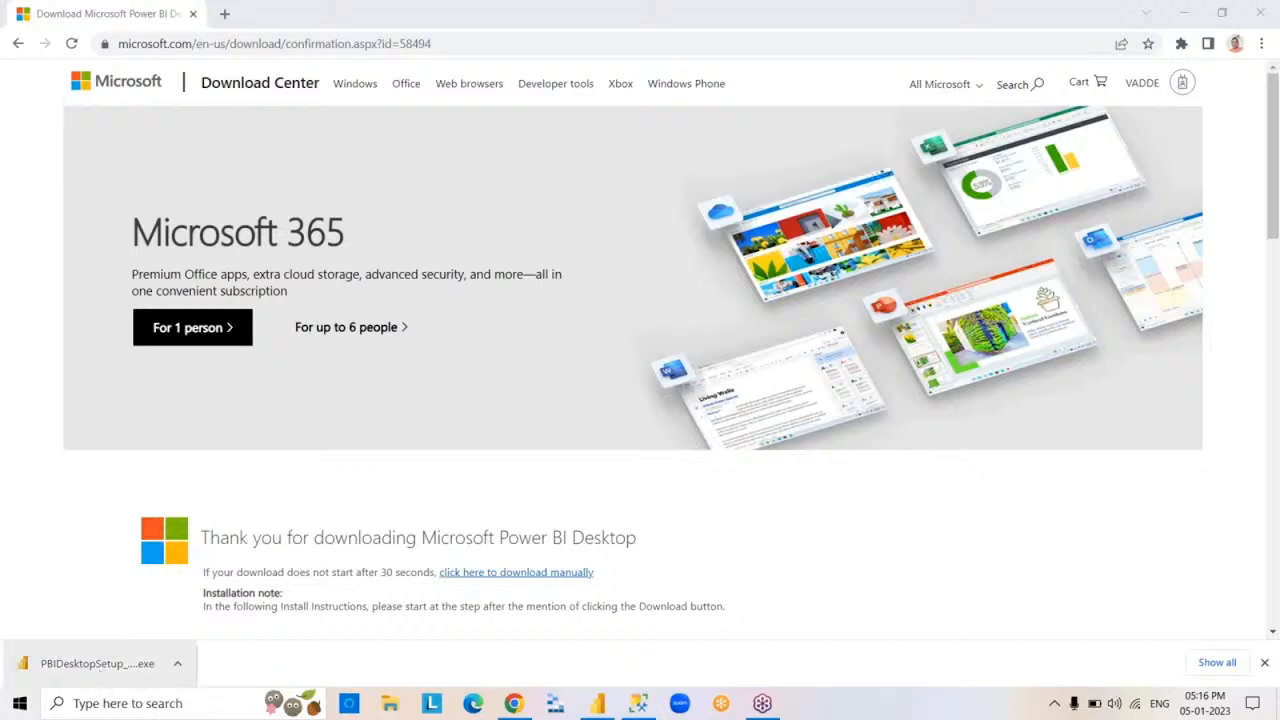
click(1266, 665)
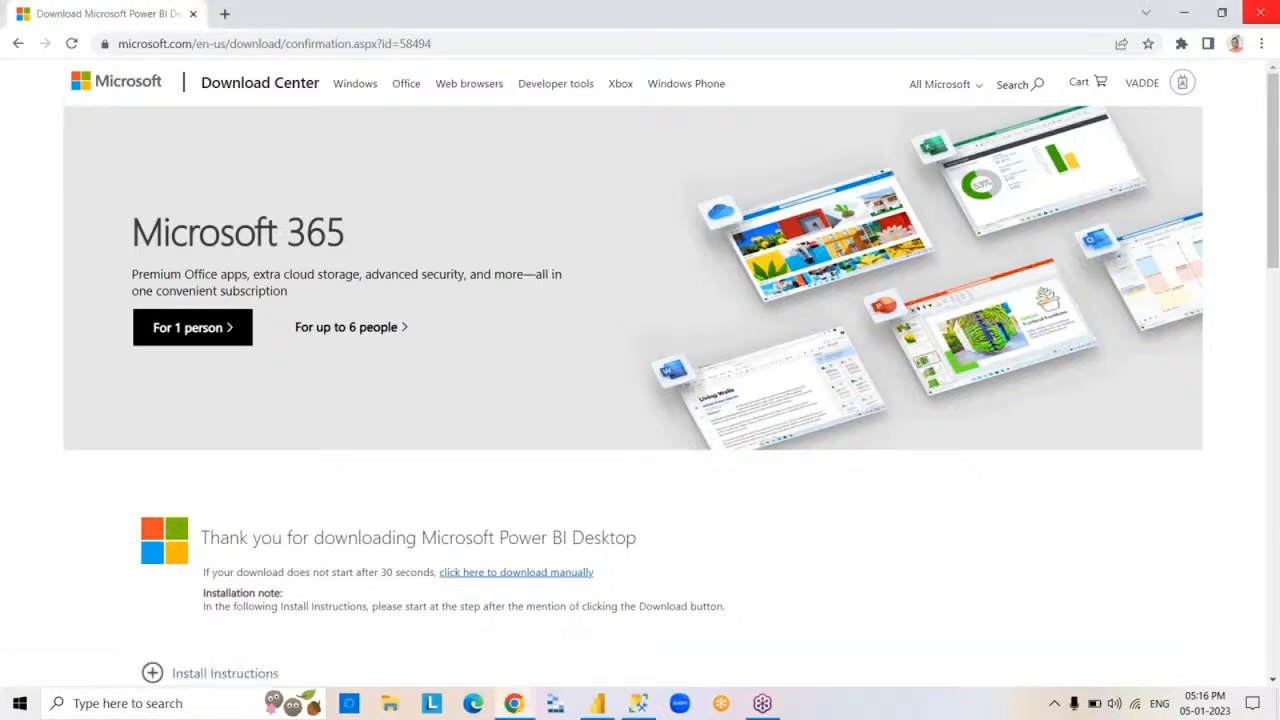
click(1266, 12)
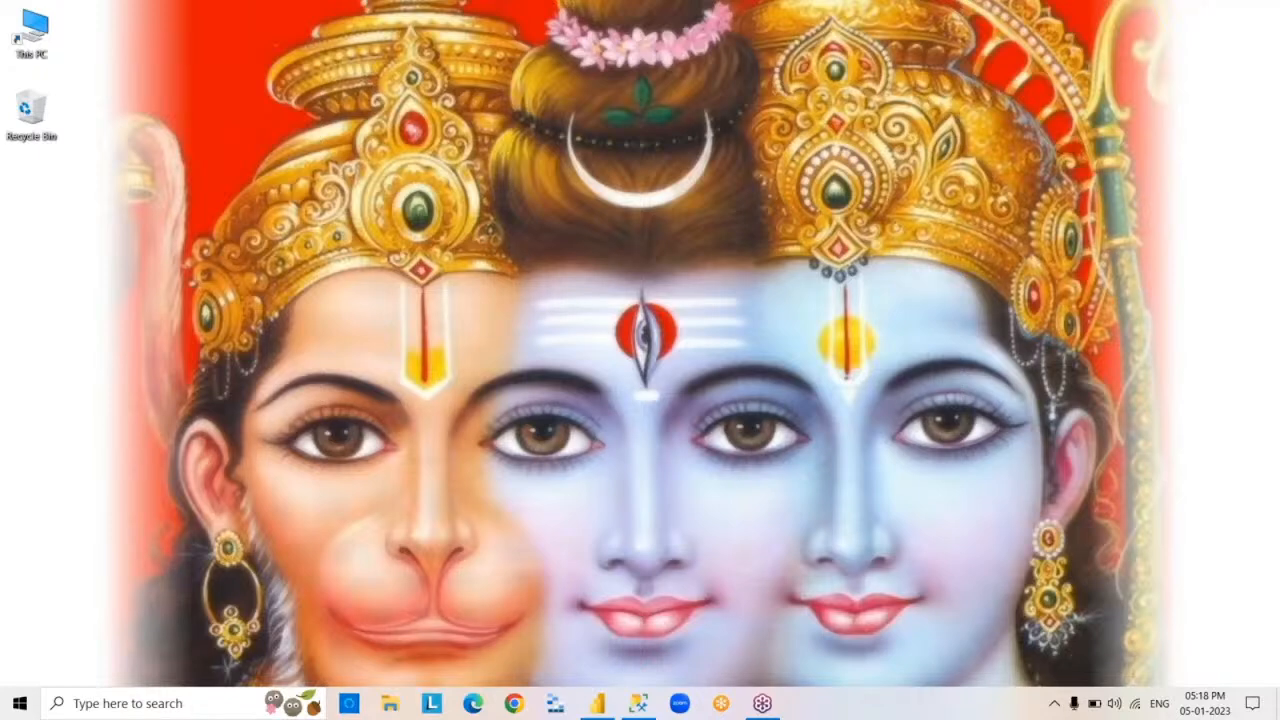
Open the Downloads folder in File Explorer
click(391, 704)
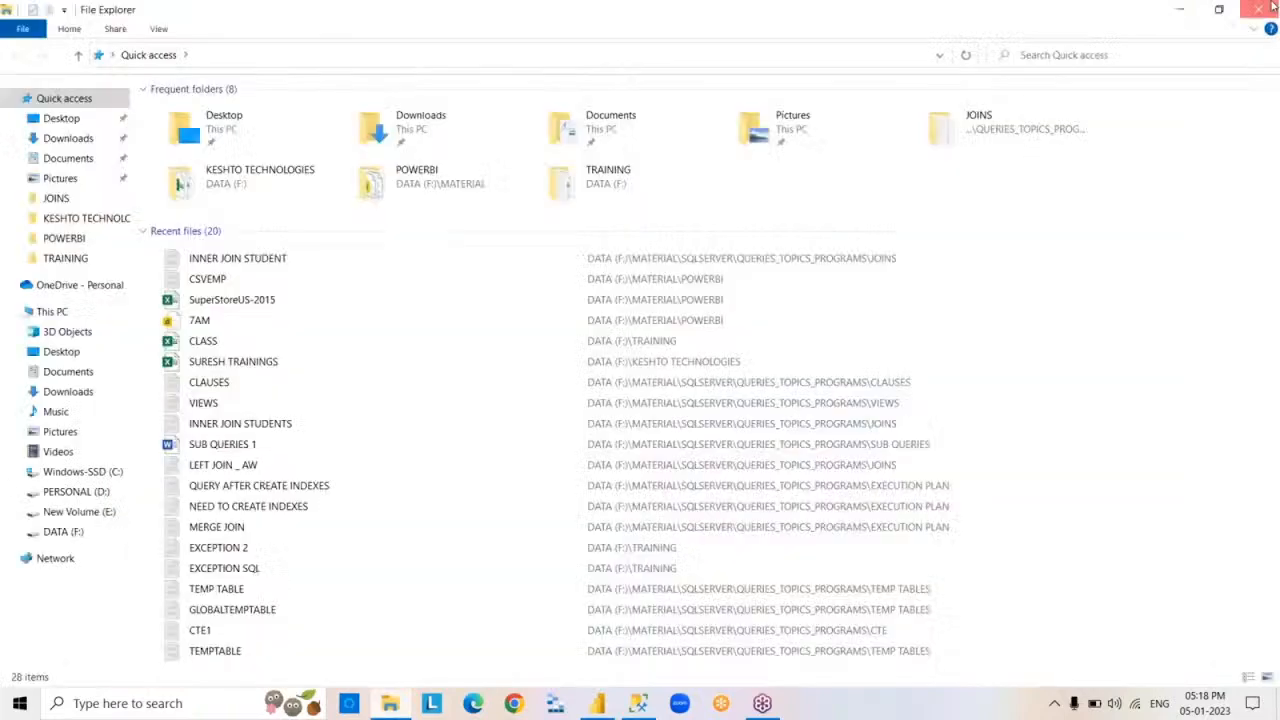
click(1270, 8)
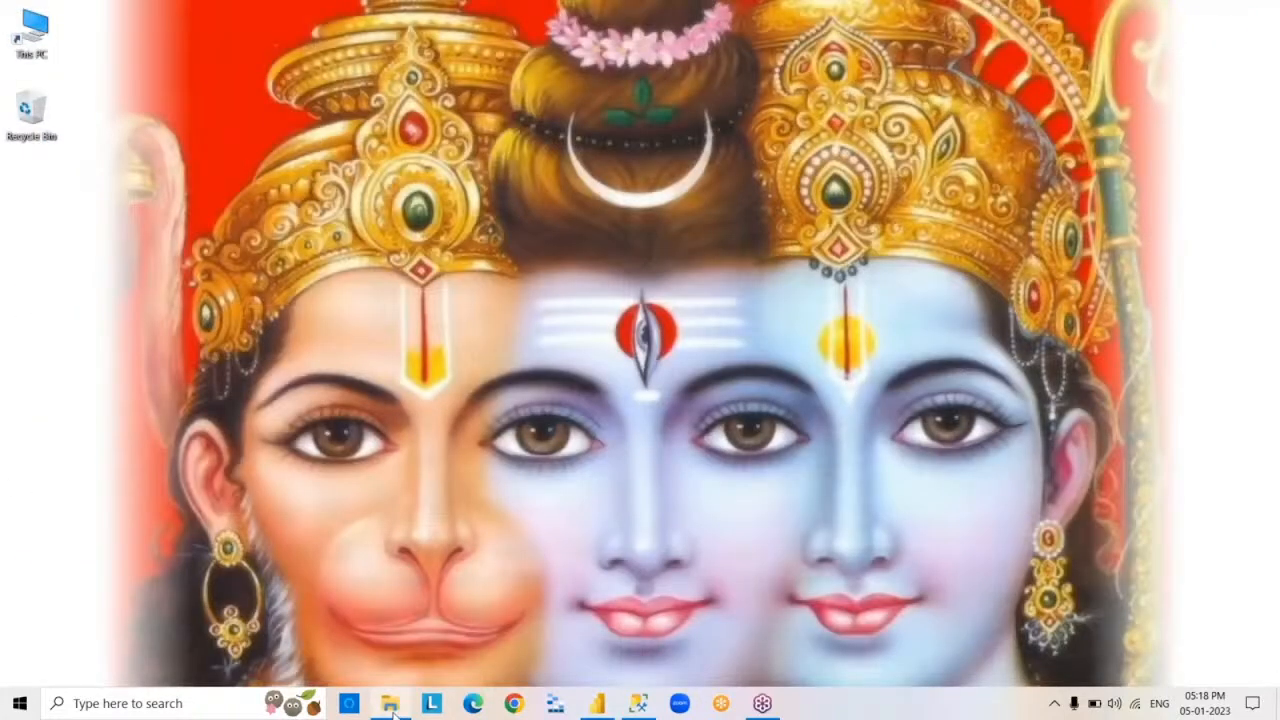
click(391, 704)
click(89, 138)
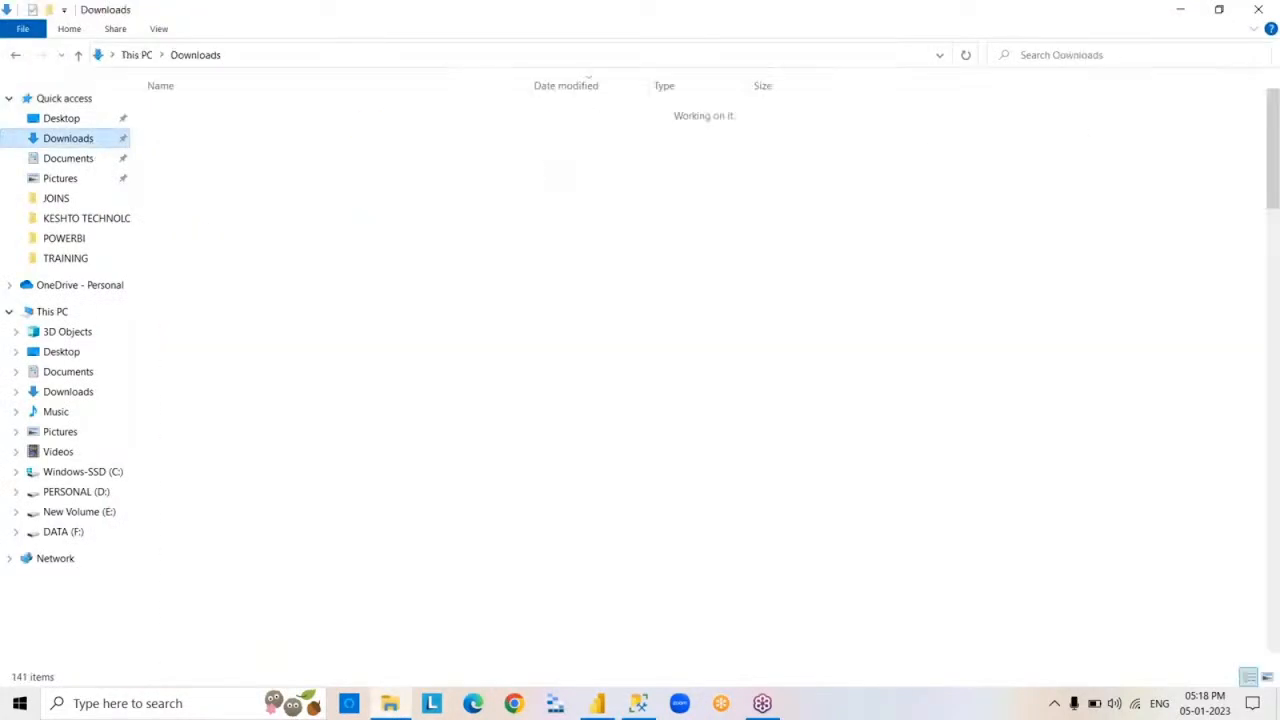
Try to install Power BI Desktop from PBIDesktopSetup_x64 while ignoring the request to close the running application, and exit the setup wizard
double_click(280, 133)
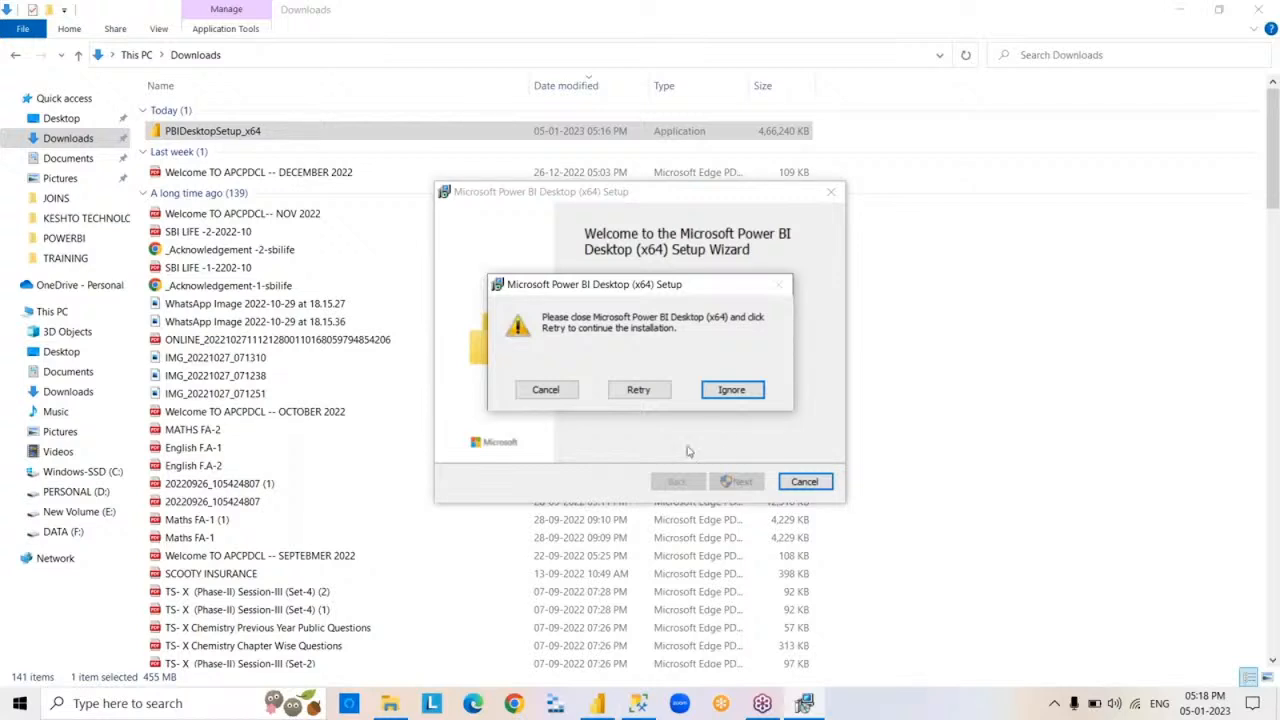
click(728, 394)
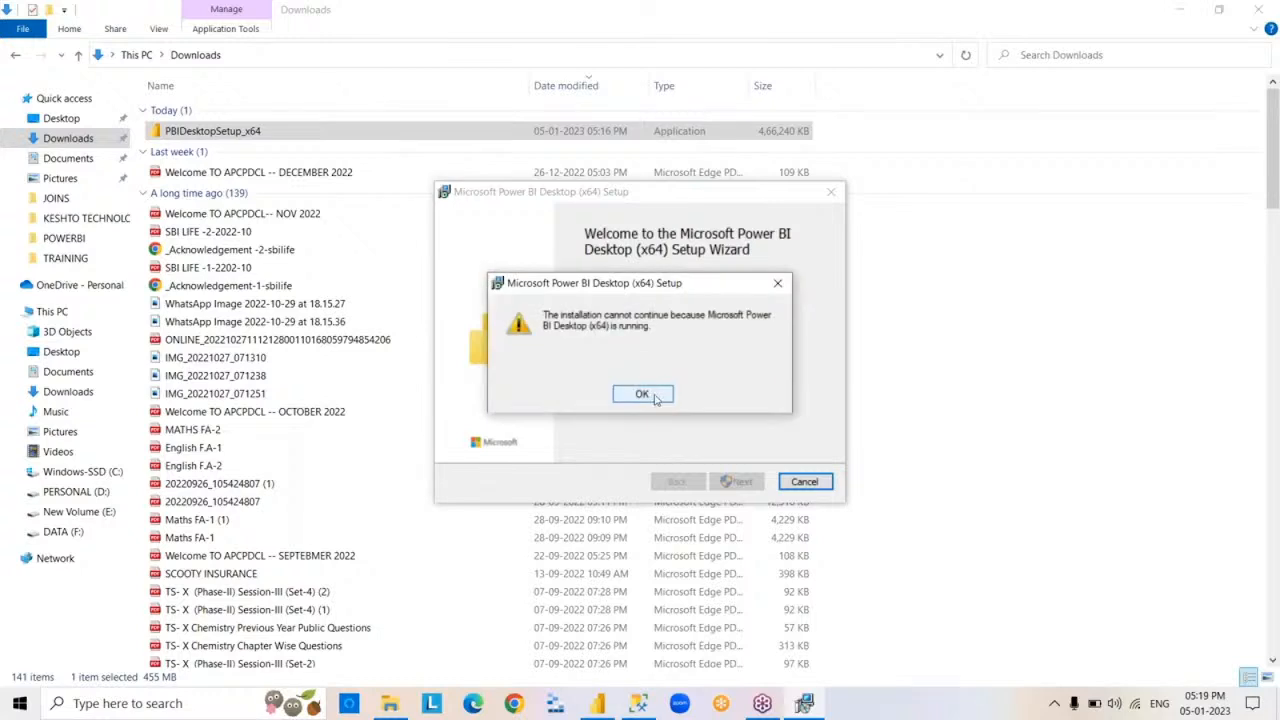
click(655, 397)
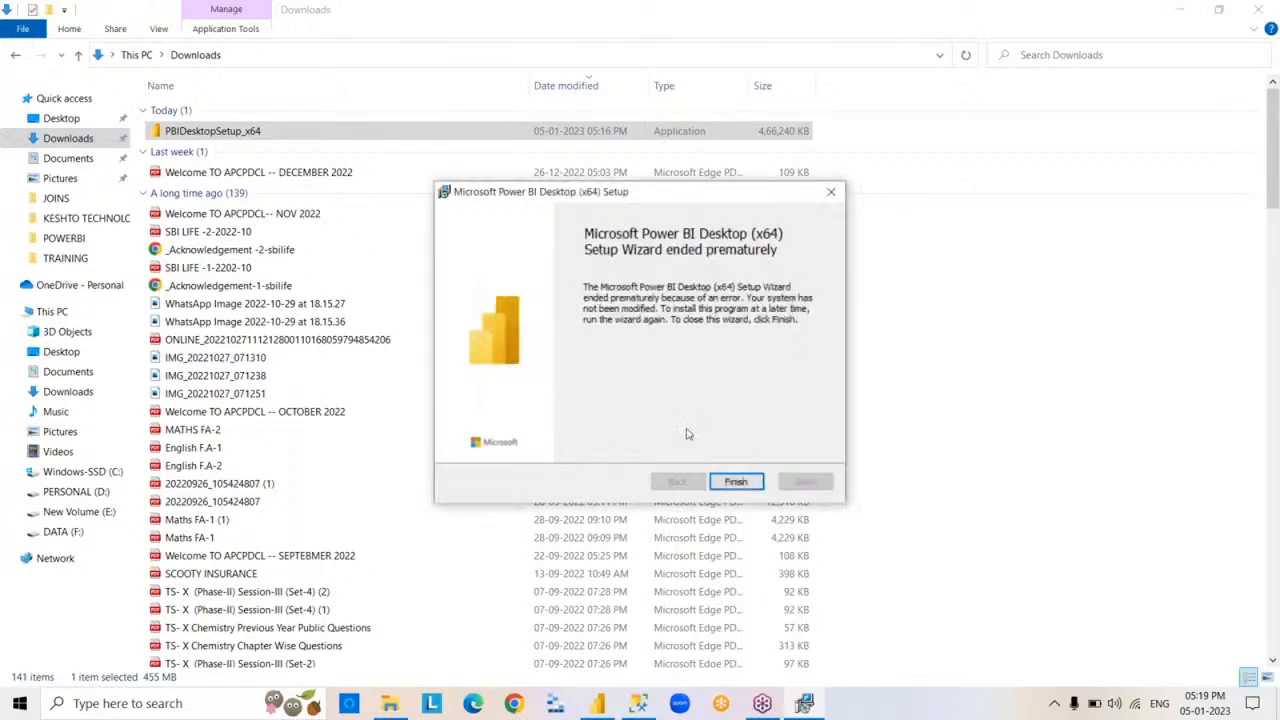
click(736, 481)
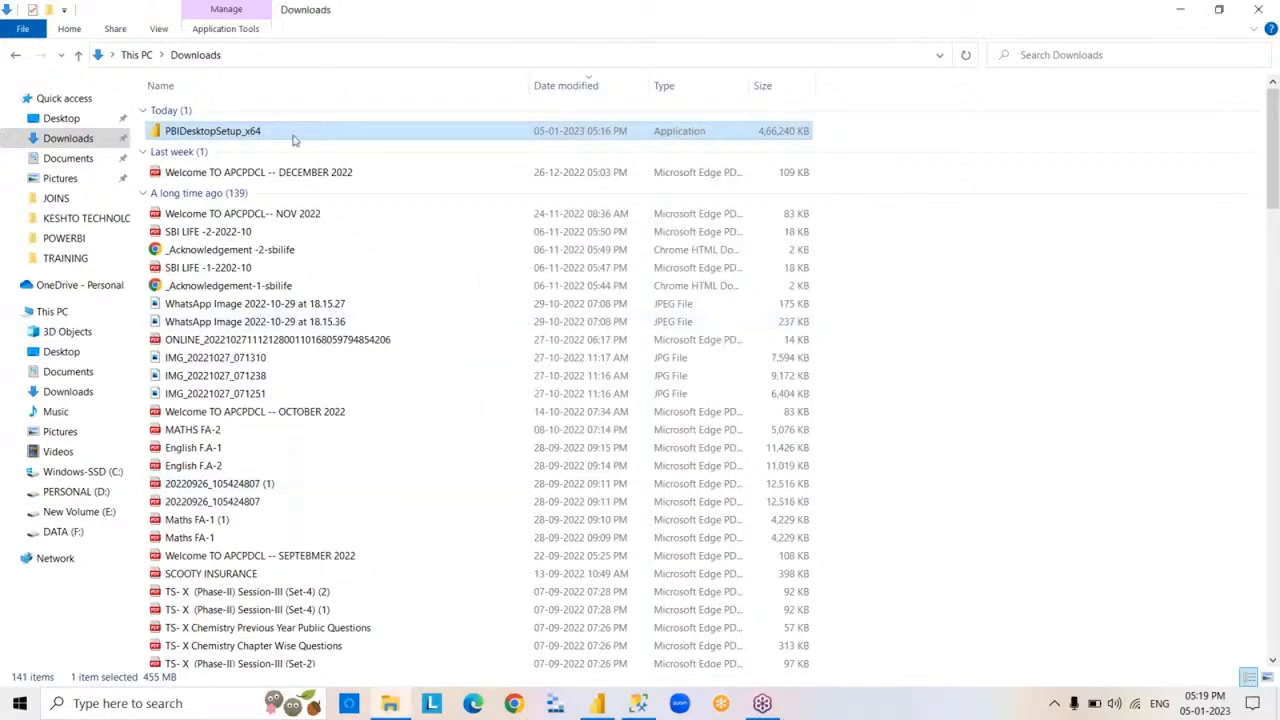
Try to run the Power BI Desktop setup again, retrying and ignoring the request to close the running application, and exit the wizard
double_click(294, 140)
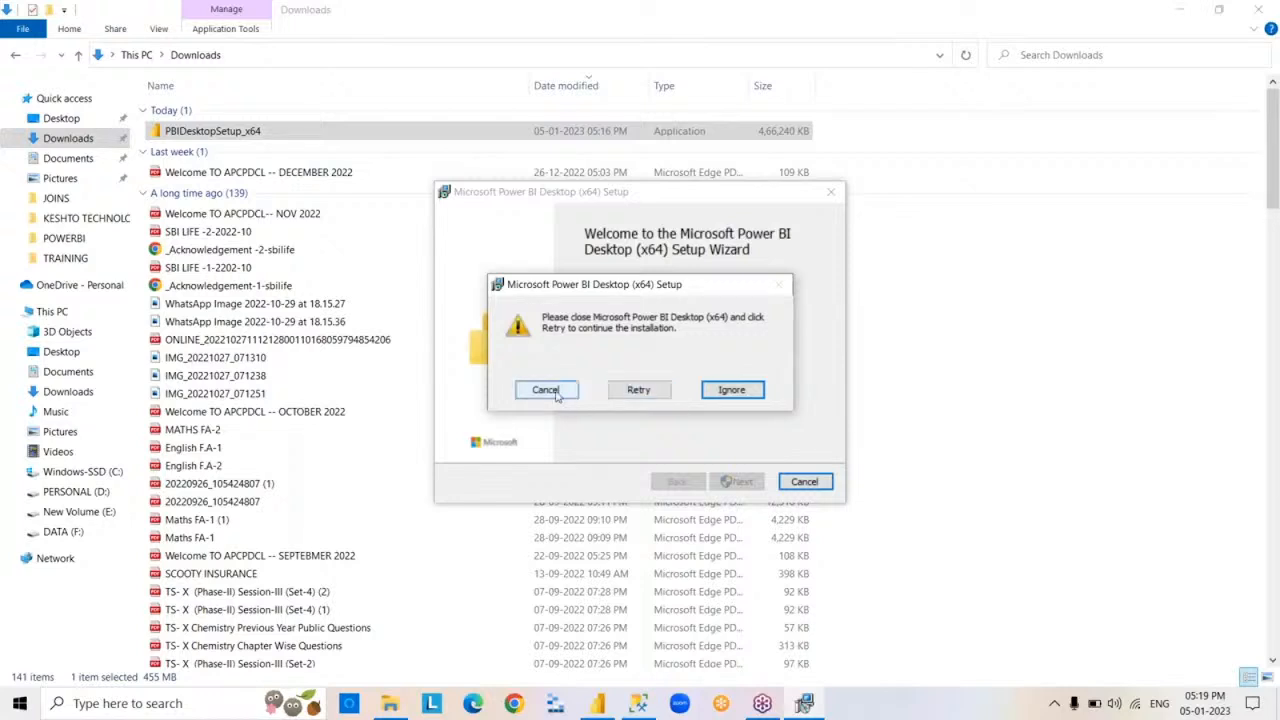
click(624, 391)
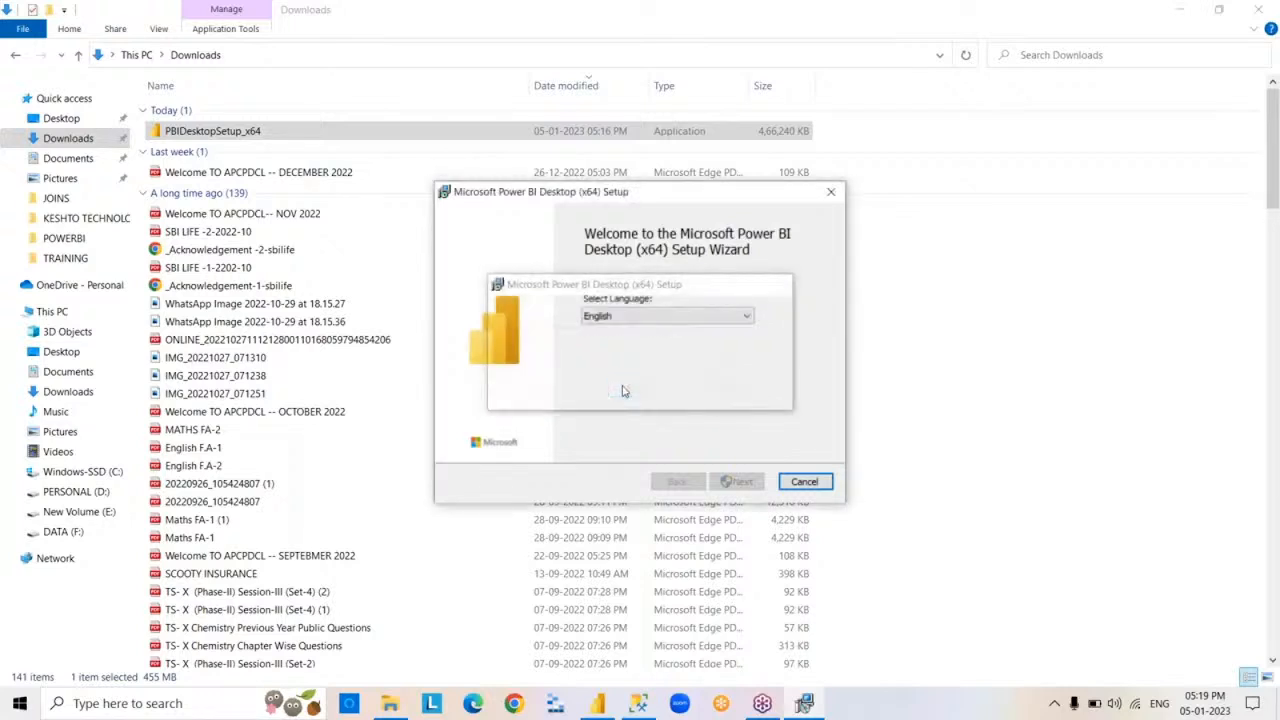
click(740, 391)
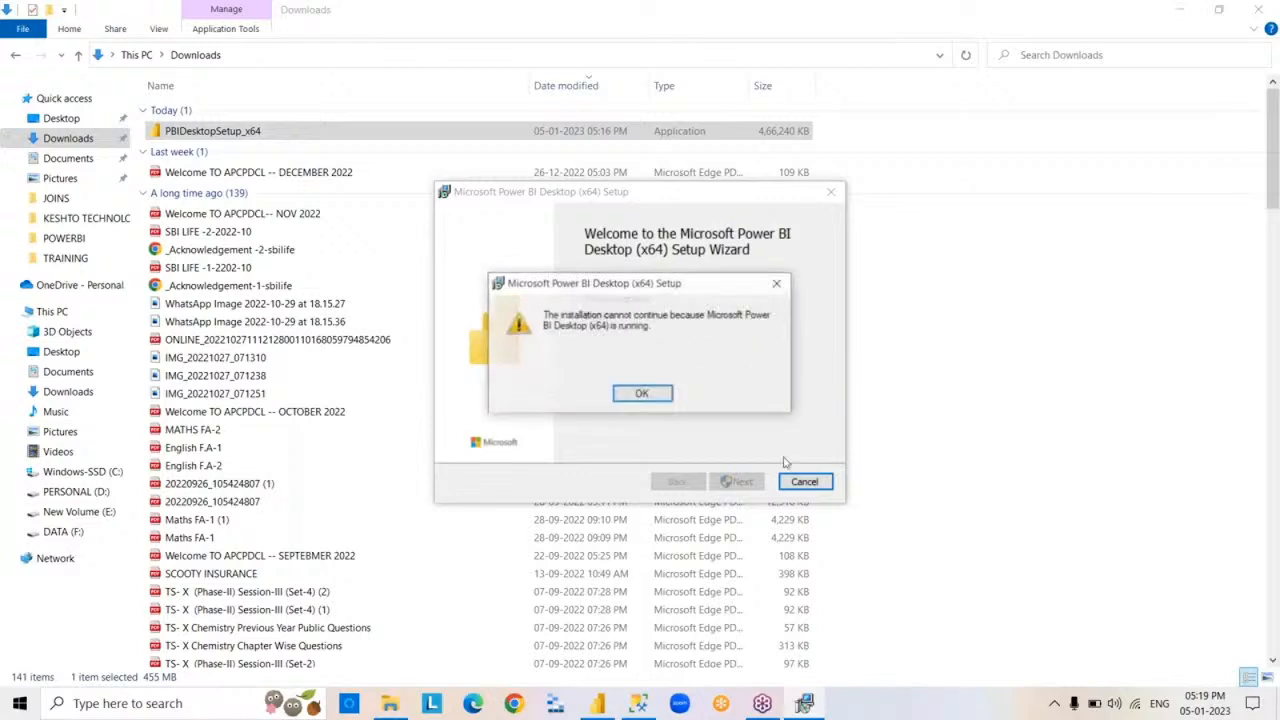
click(661, 396)
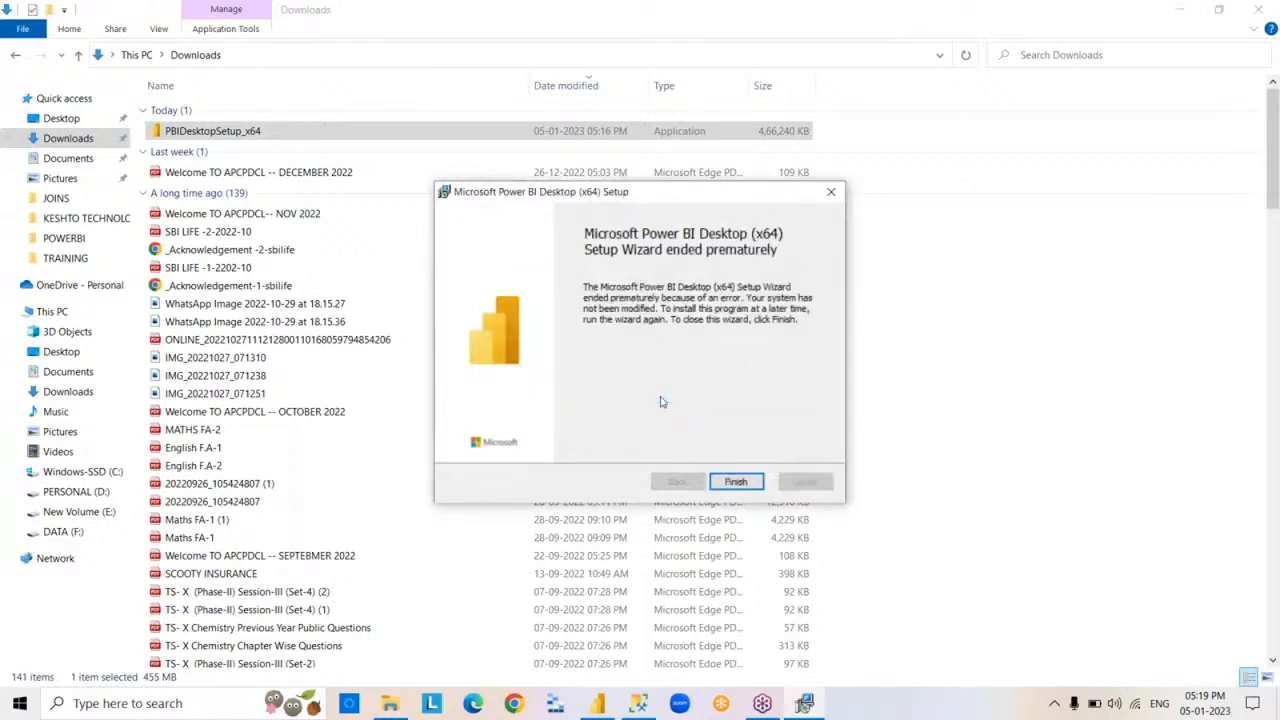
click(737, 482)
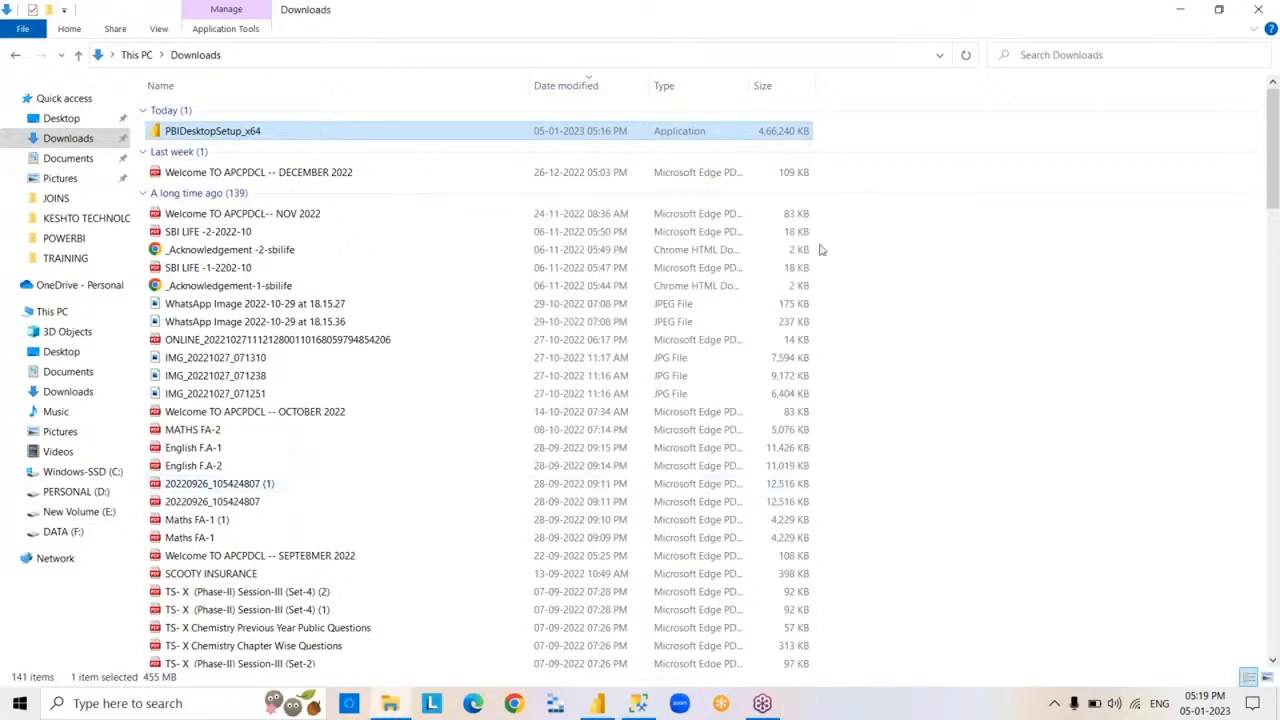
Try to permanently delete the PBIDesktopSetup_x64 installer from the Downloads folder
key(shift+Delete)
key(Return)
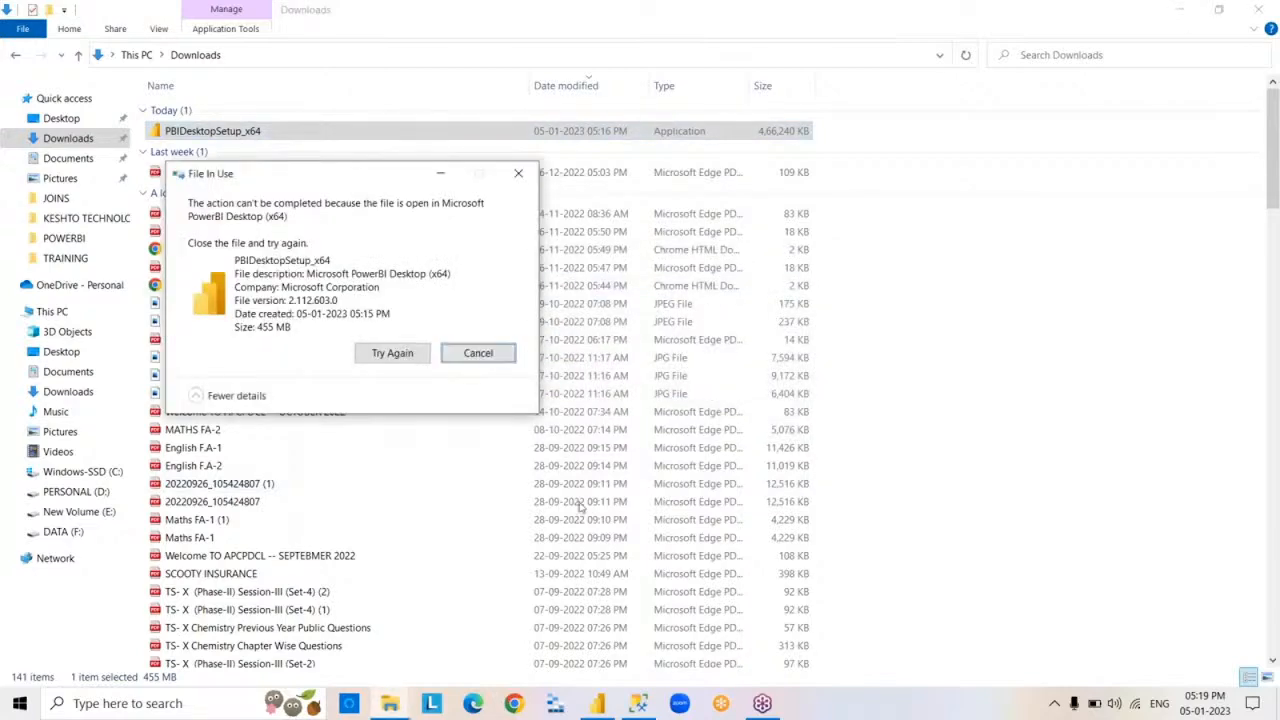
key(Escape)
Close the Downloads folder window and switch to the untitled Power BI Desktop report with its Fields pane expanded
click(1258, 9)
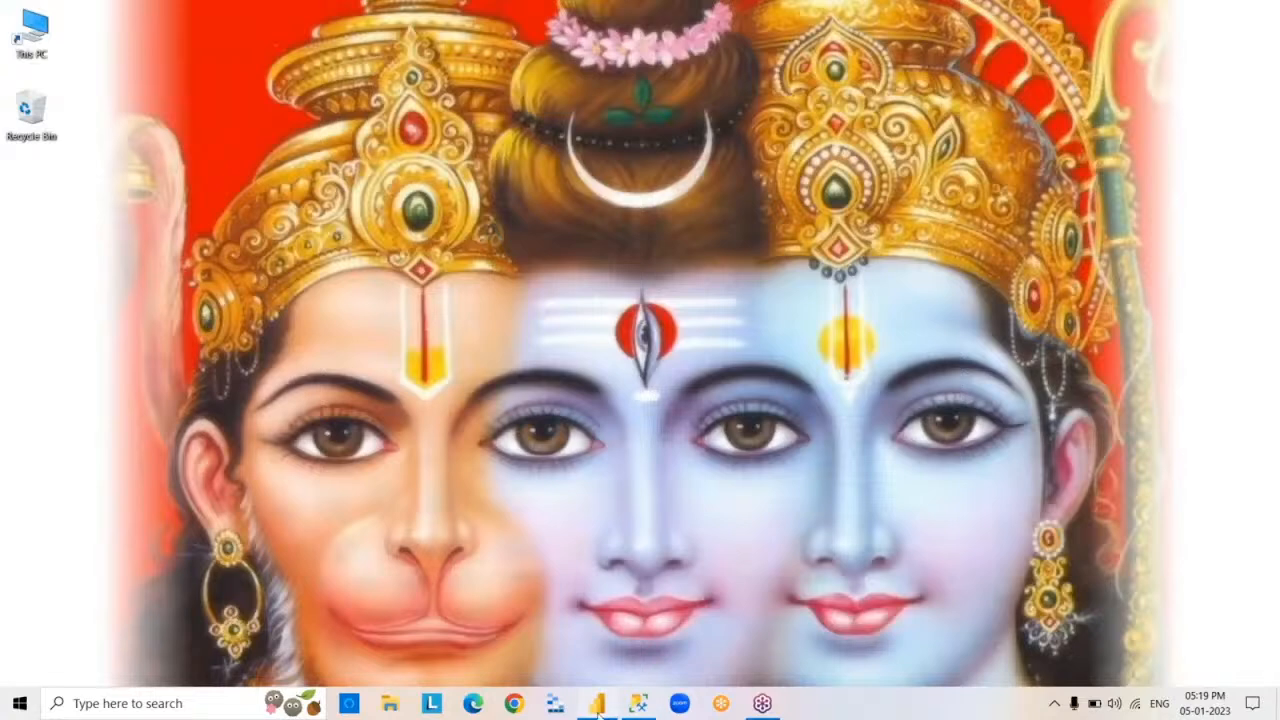
click(597, 704)
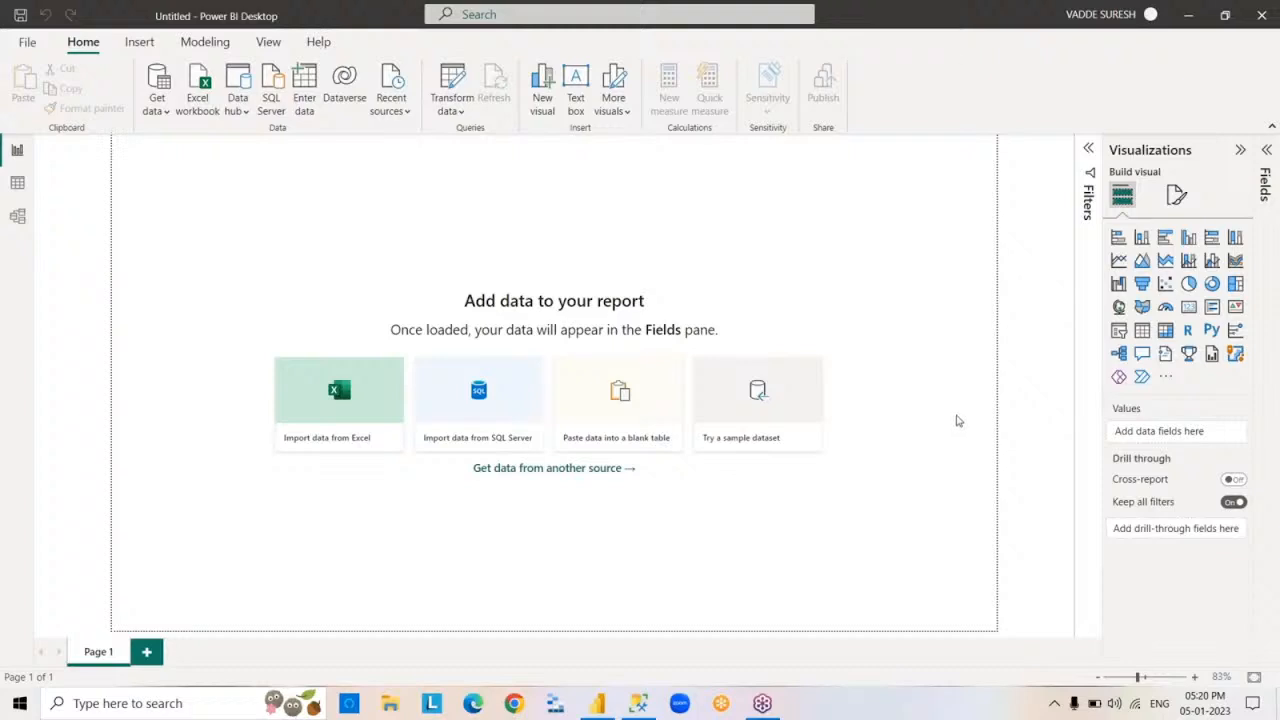
click(1265, 292)
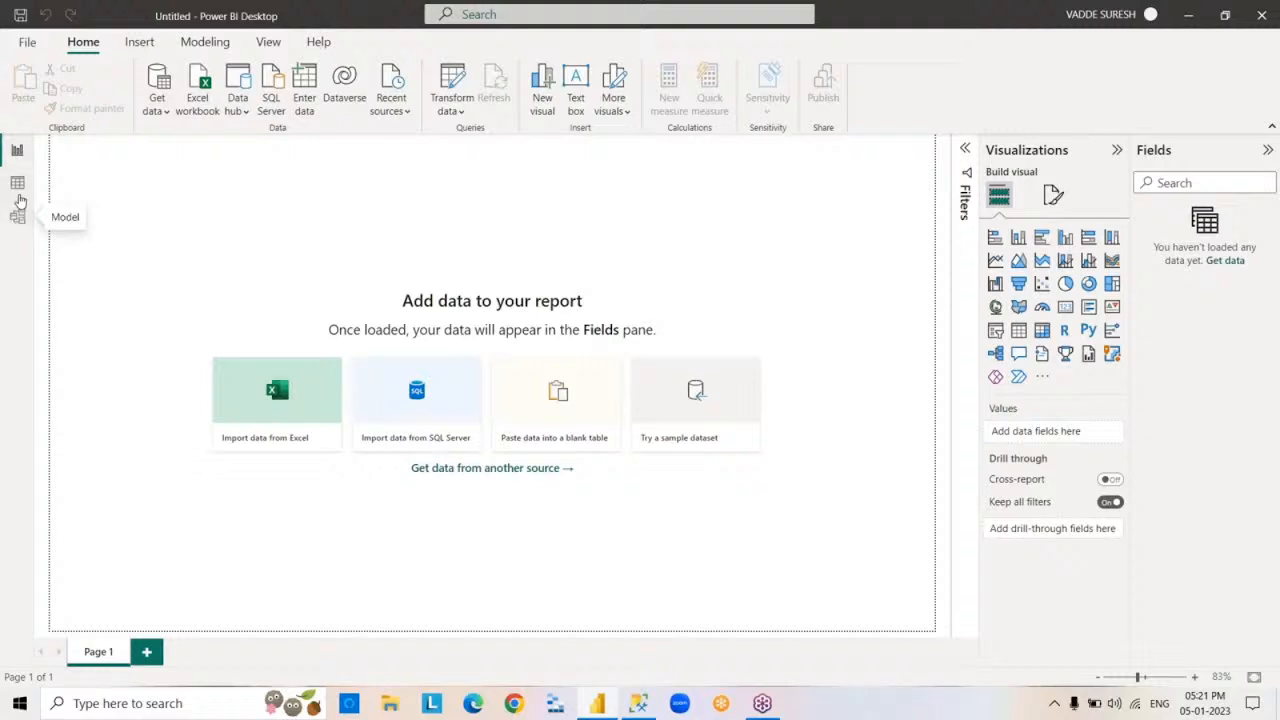
Look at the Data view, return to the Report view and review the list of common data sources
click(18, 186)
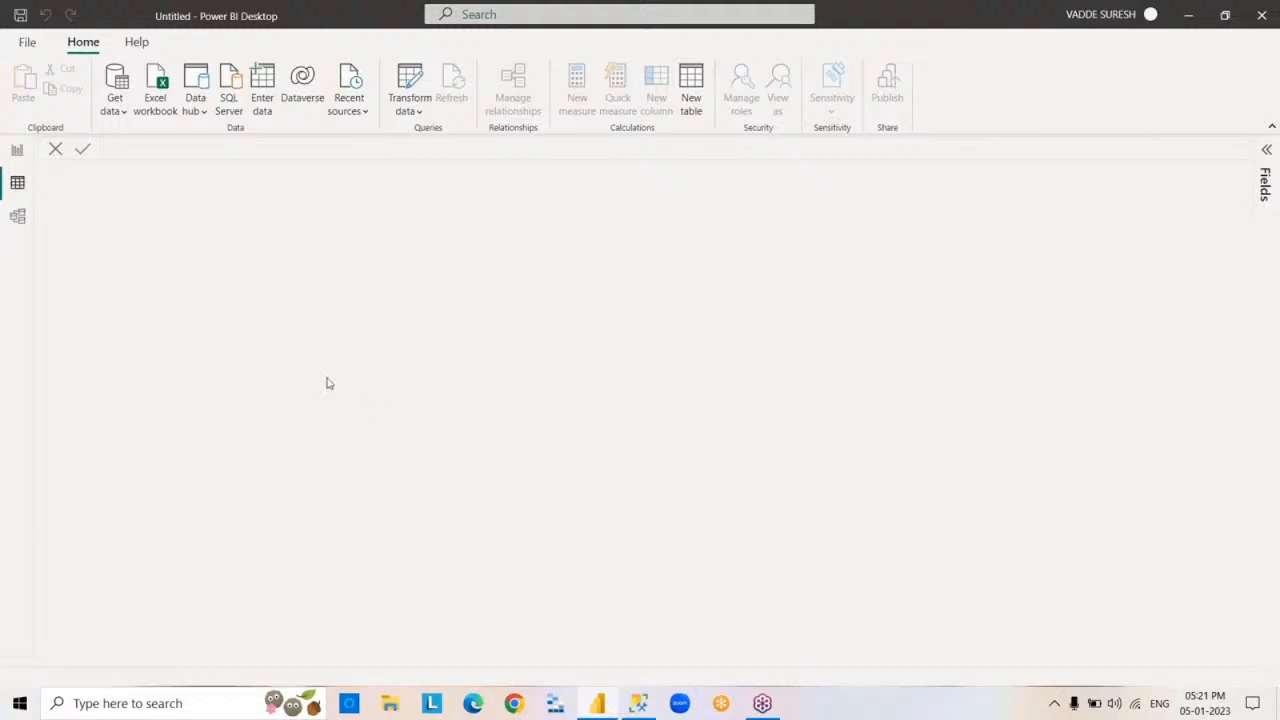
click(16, 150)
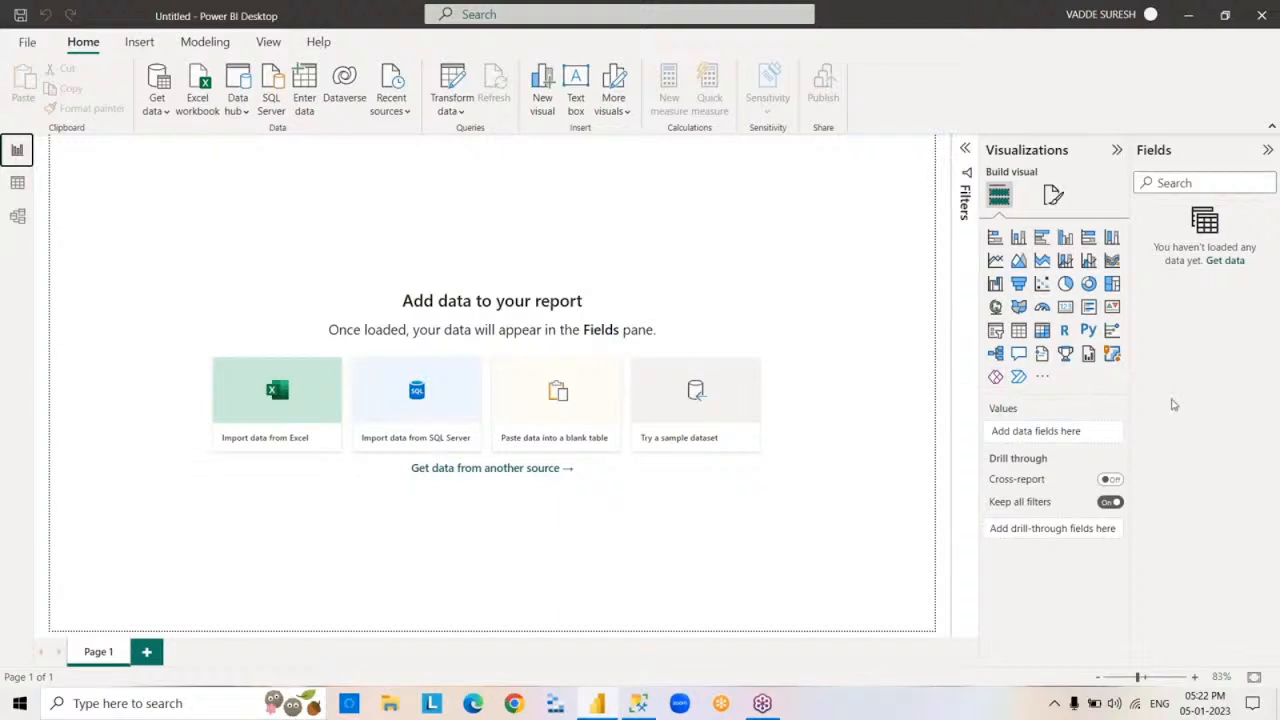
click(1172, 400)
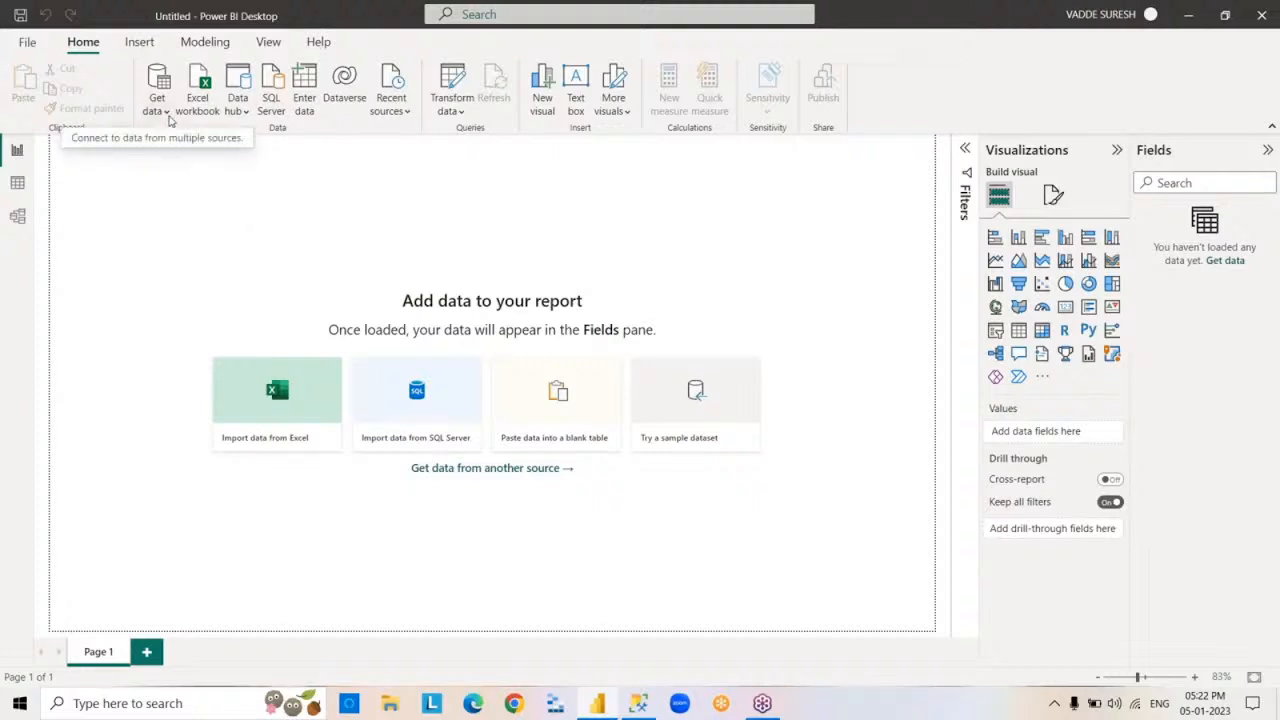
click(166, 111)
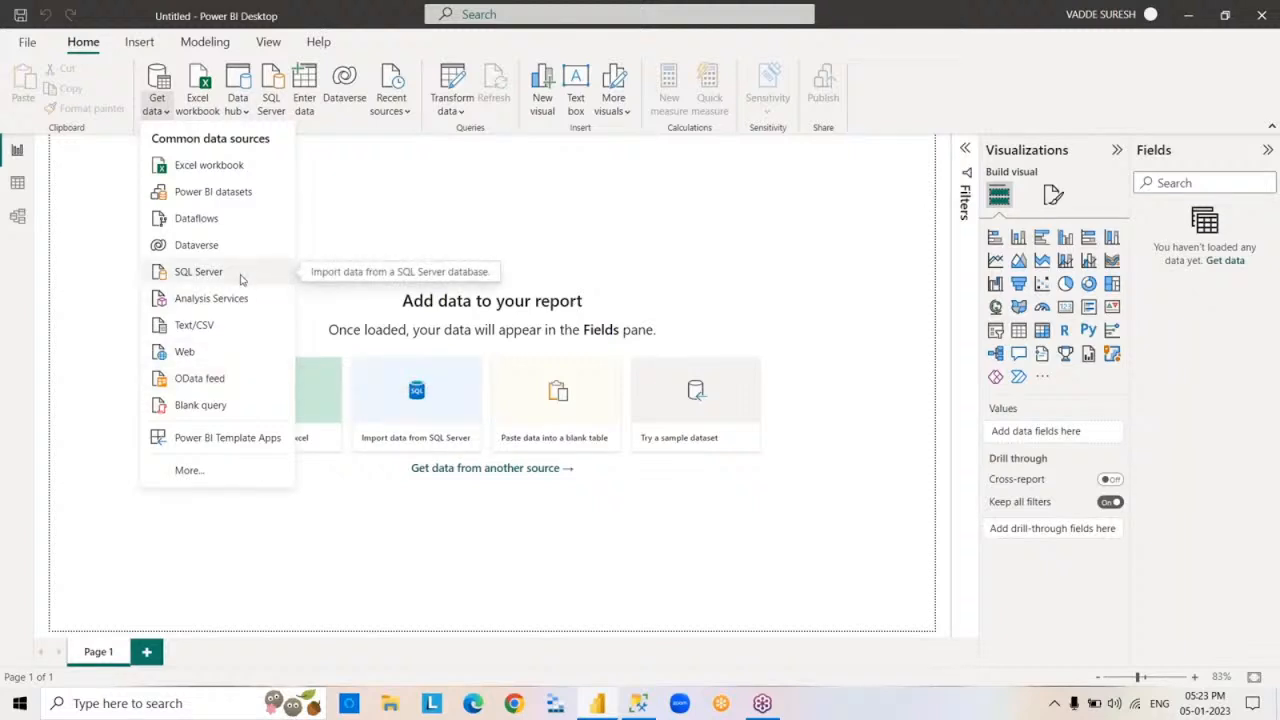
click(591, 214)
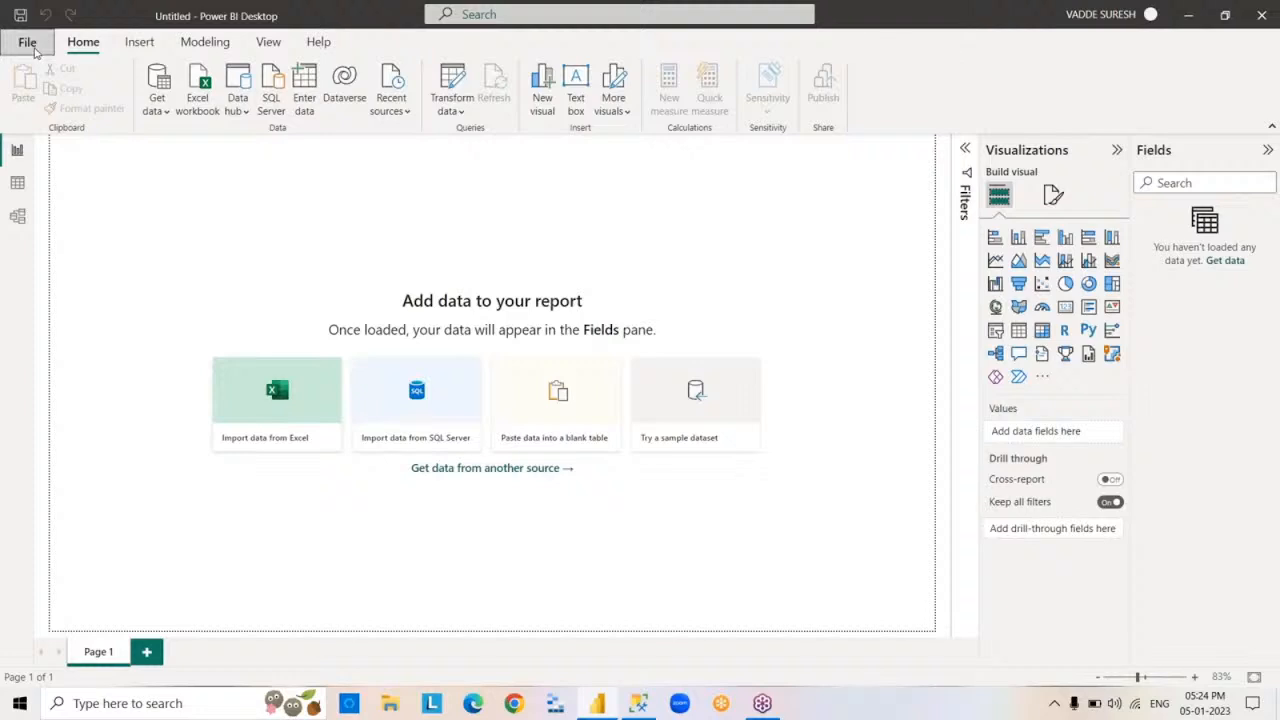
Save the report as a Power BI file named 5PM in the POWERBI folder
click(34, 50)
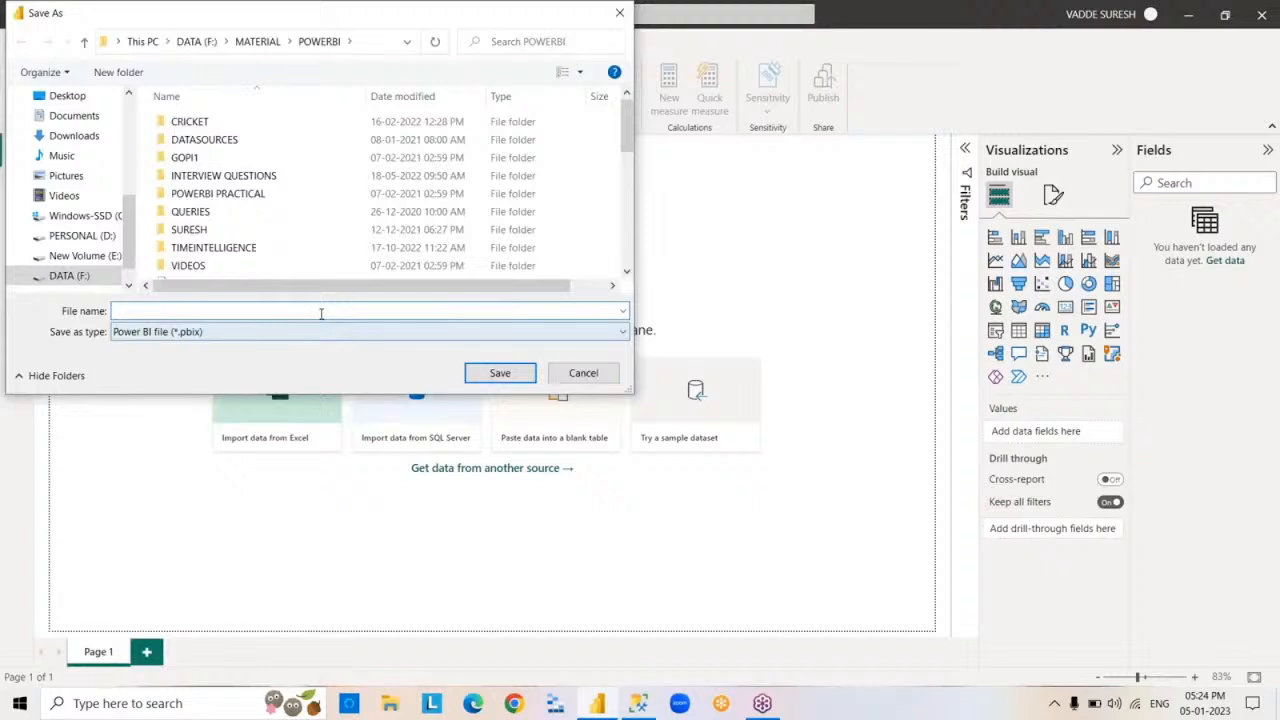
text(5PM)
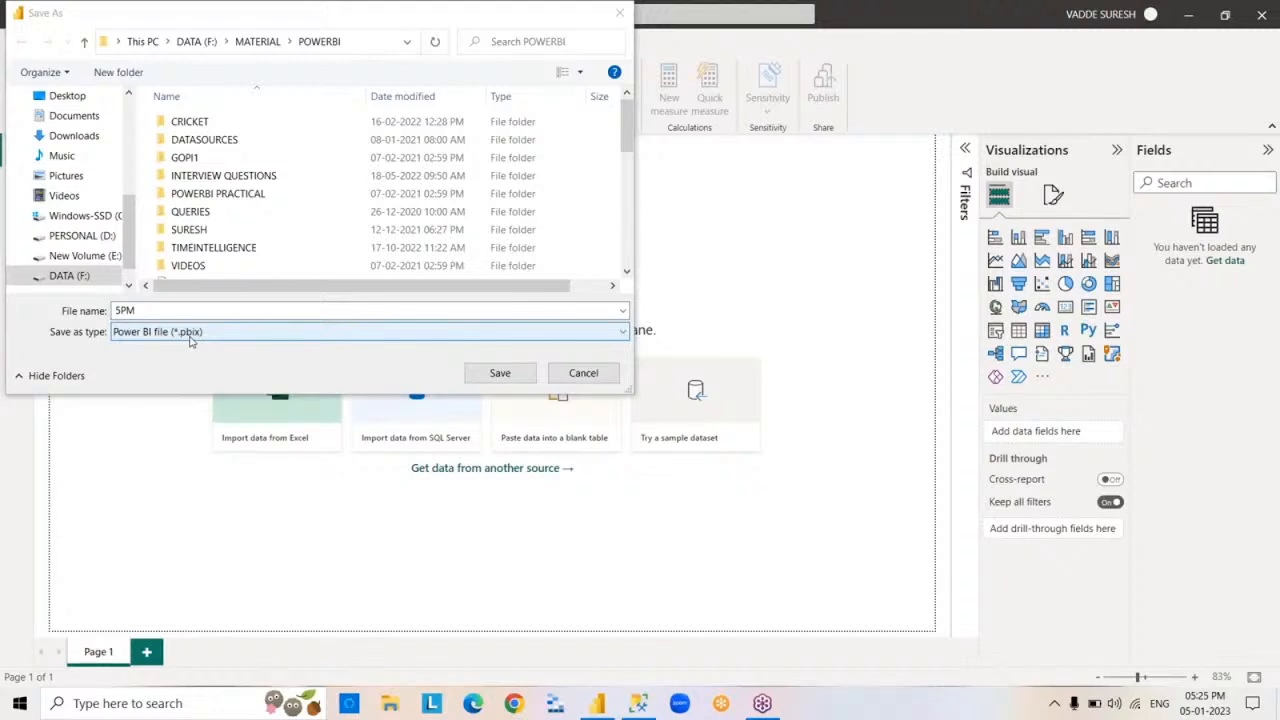
key(Return)
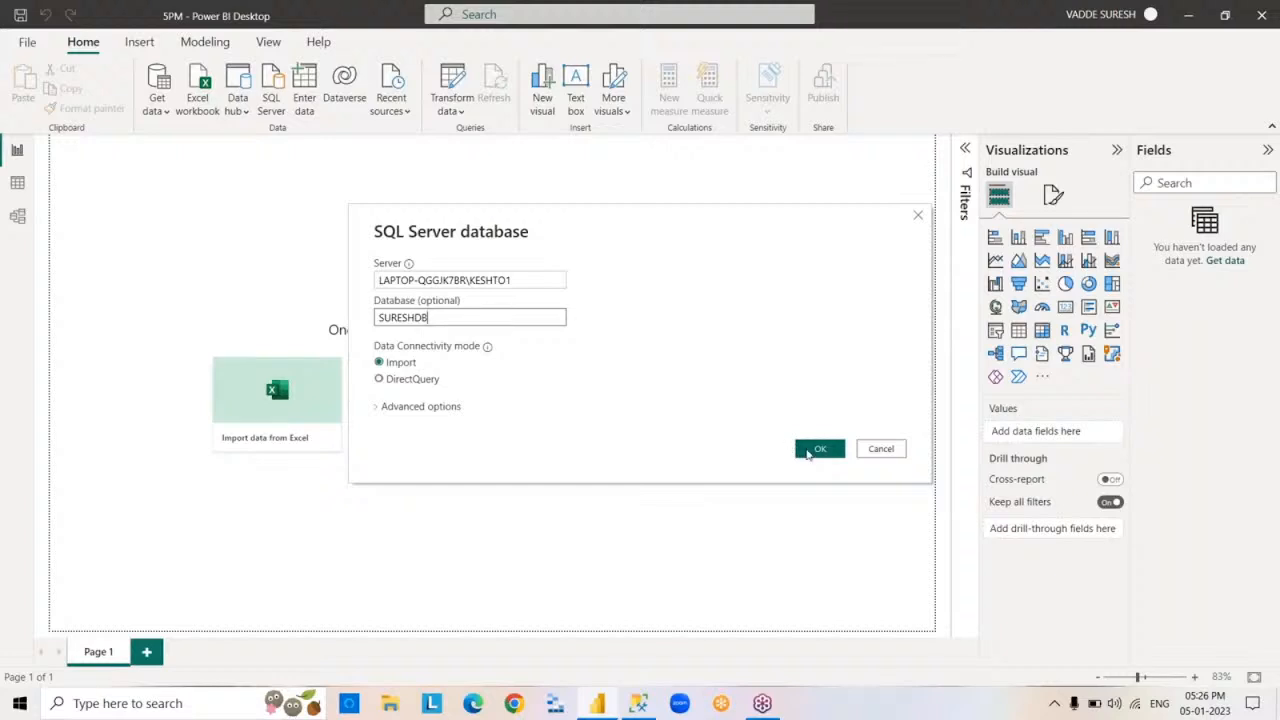
Connect to the SURESHDB SQL Server database in Import mode and load the EMP, DEPT and DEPT1 tables
click(810, 451)
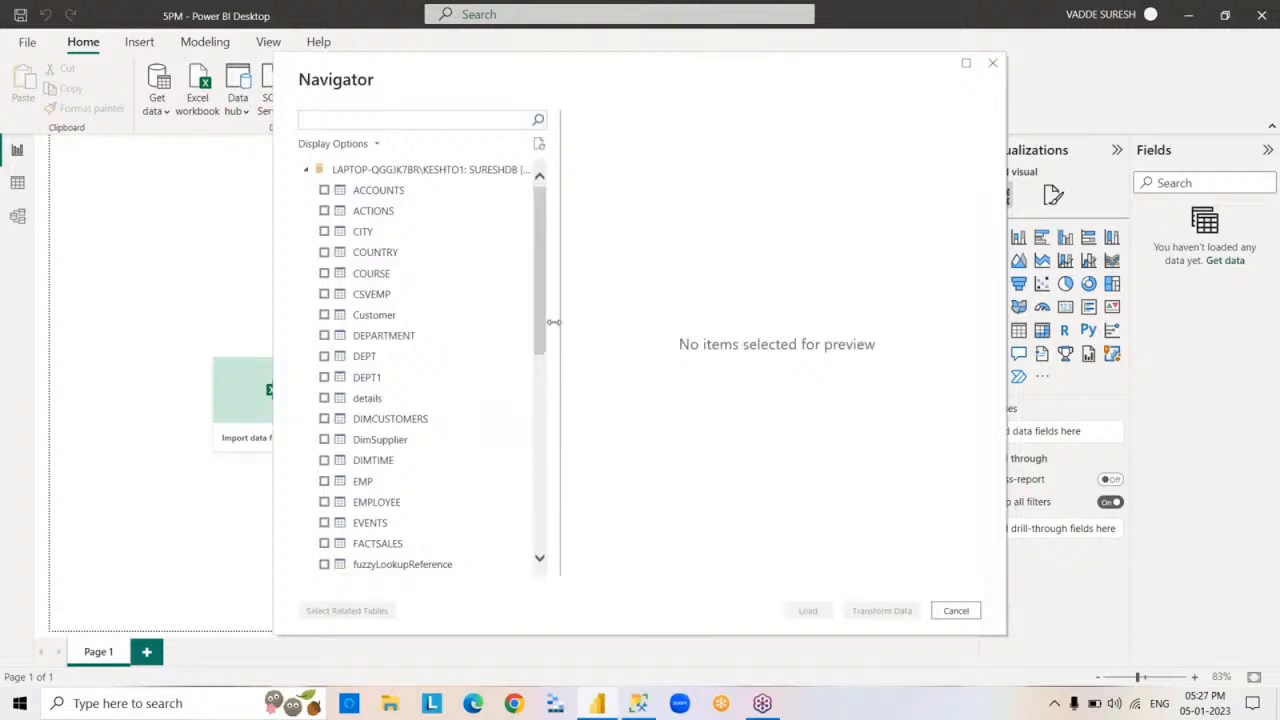
drag(543, 294, 546, 200)
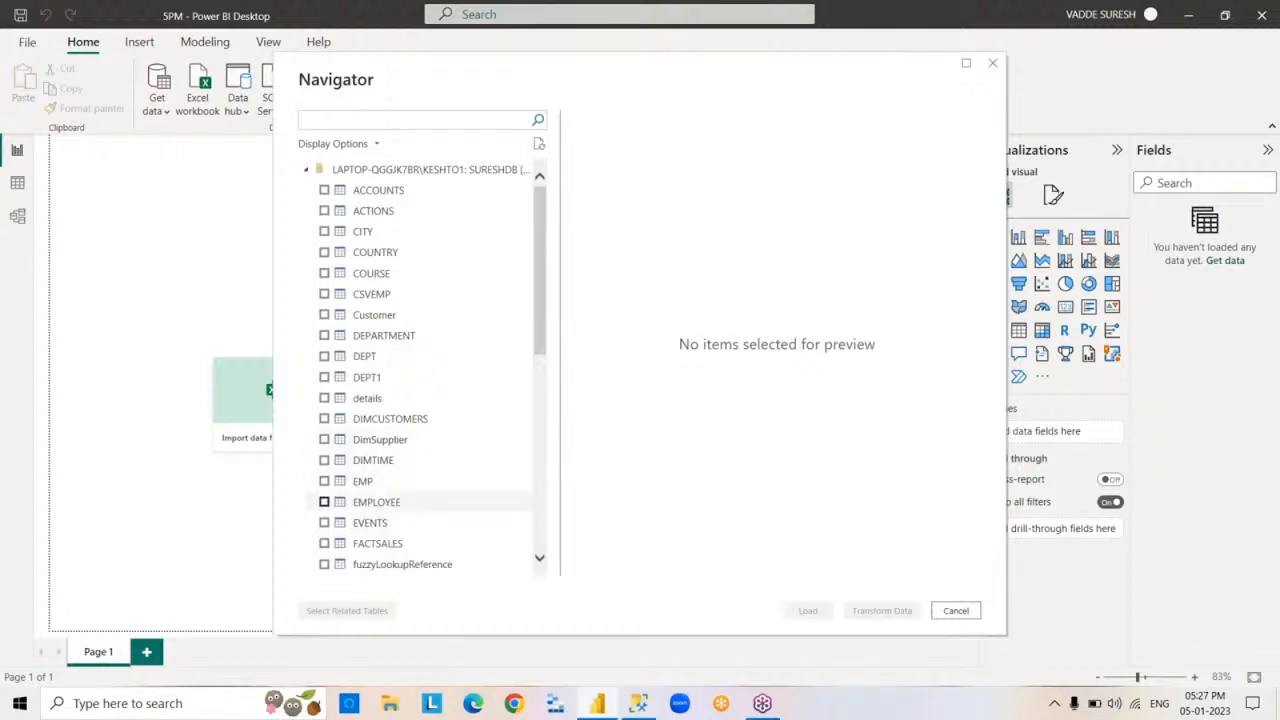
click(323, 481)
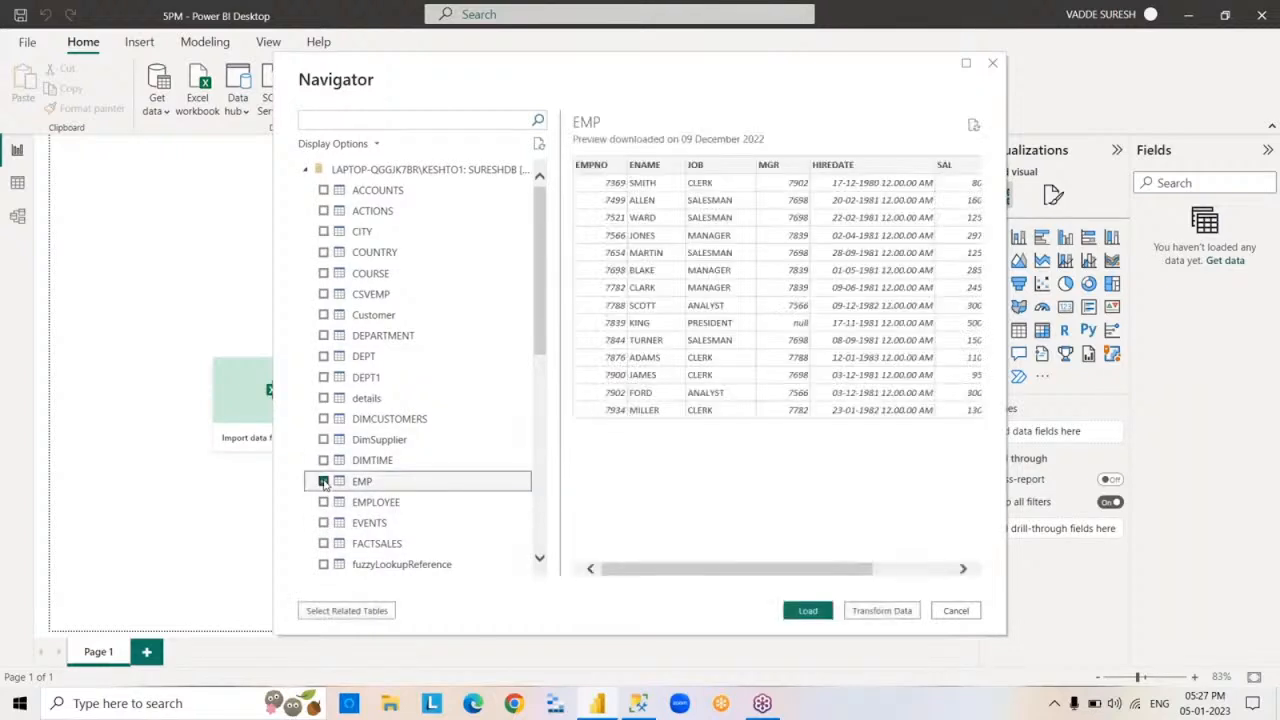
click(323, 356)
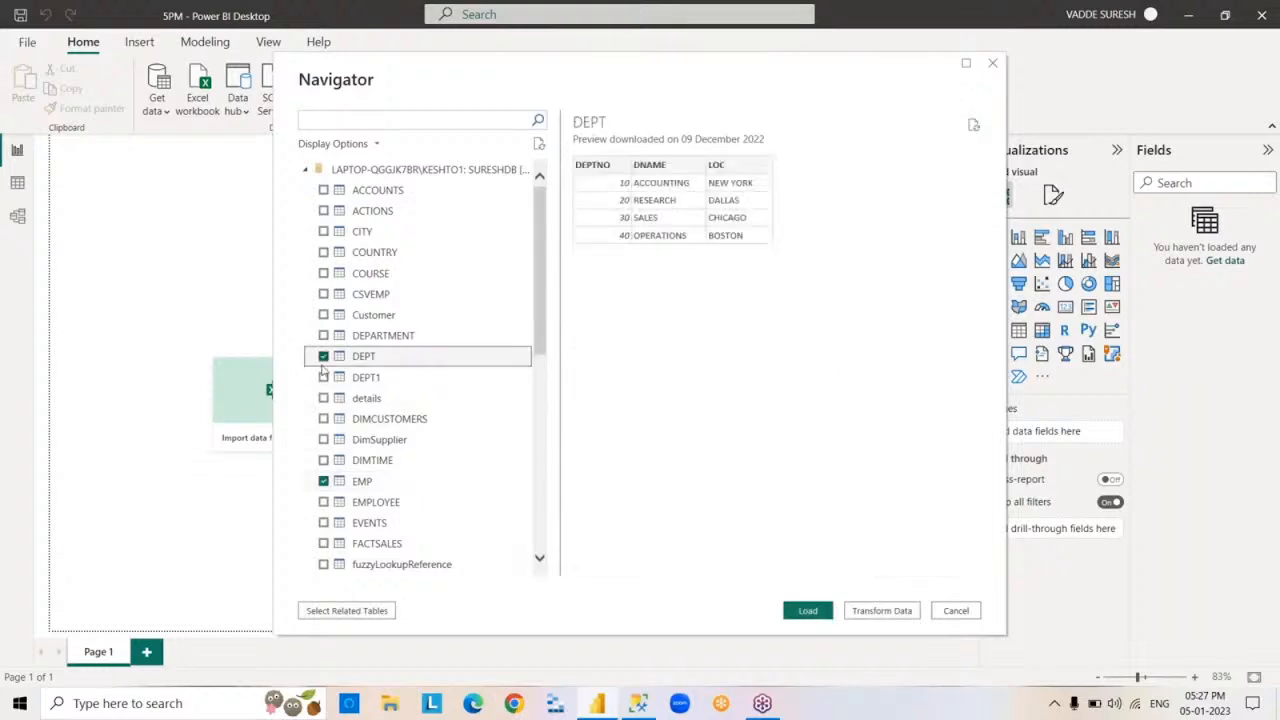
click(323, 377)
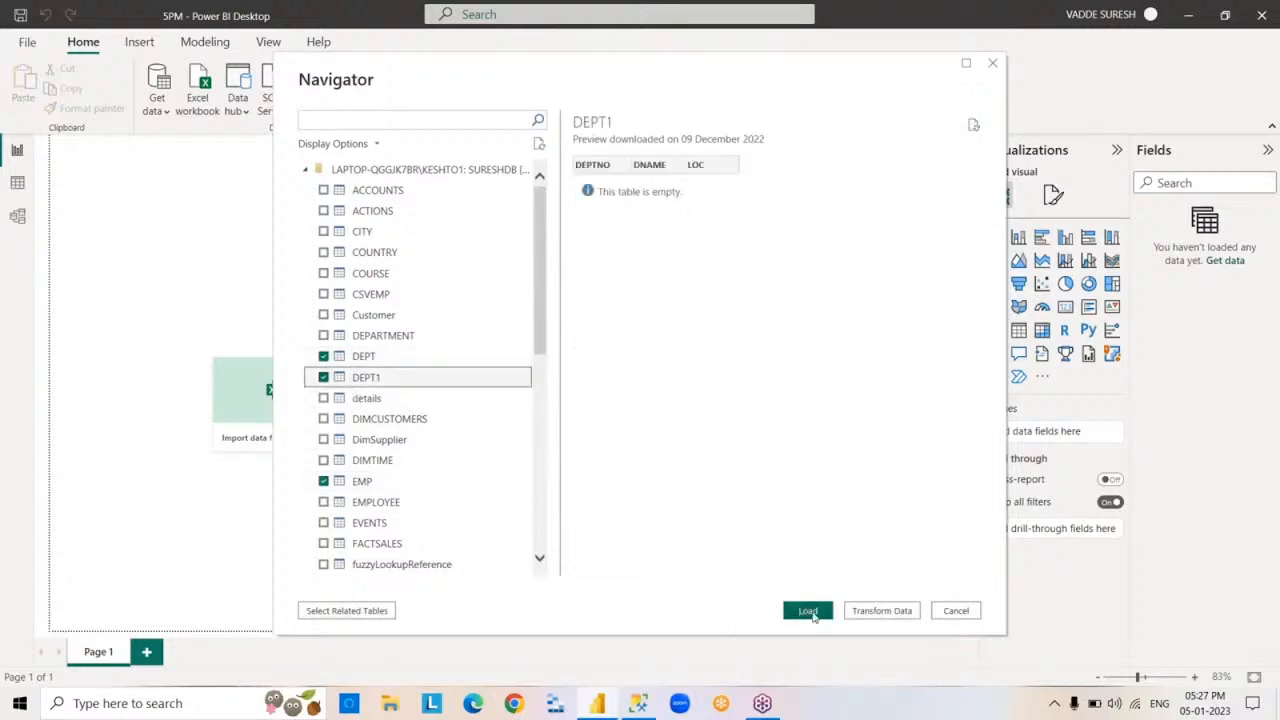
click(808, 611)
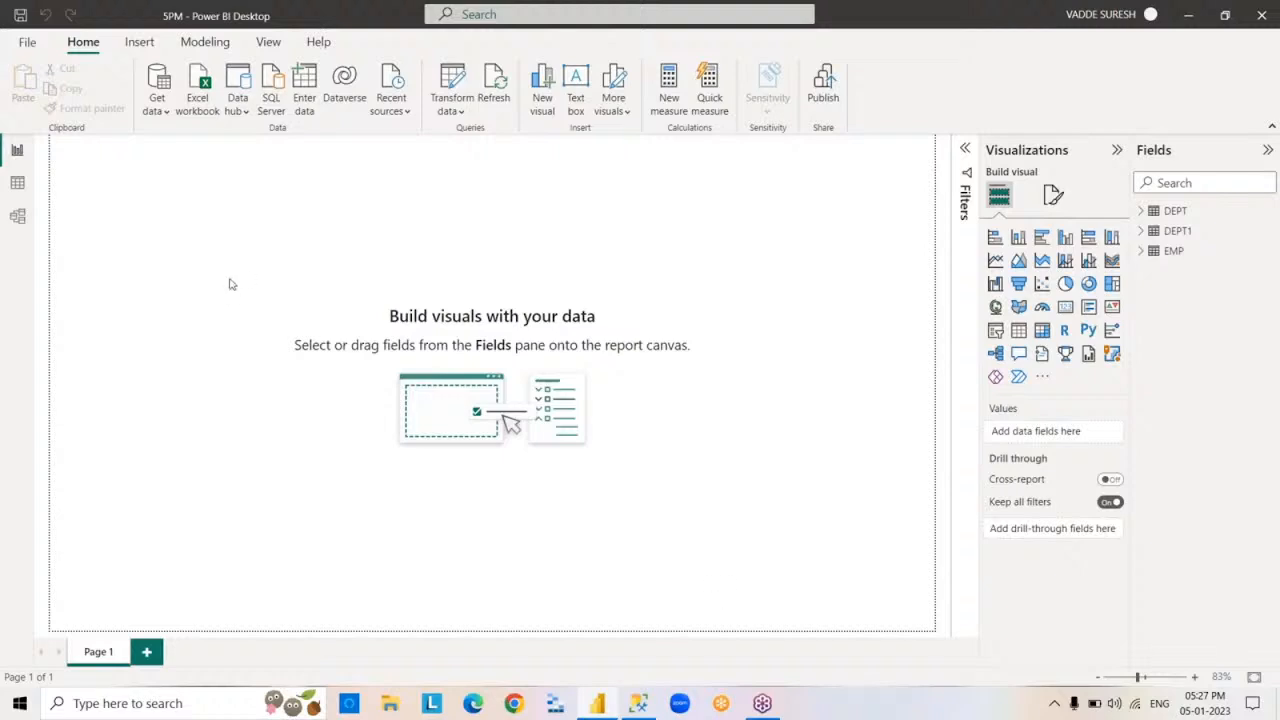
Examine the EMP table's field list and view its rows in the Data view
click(1143, 254)
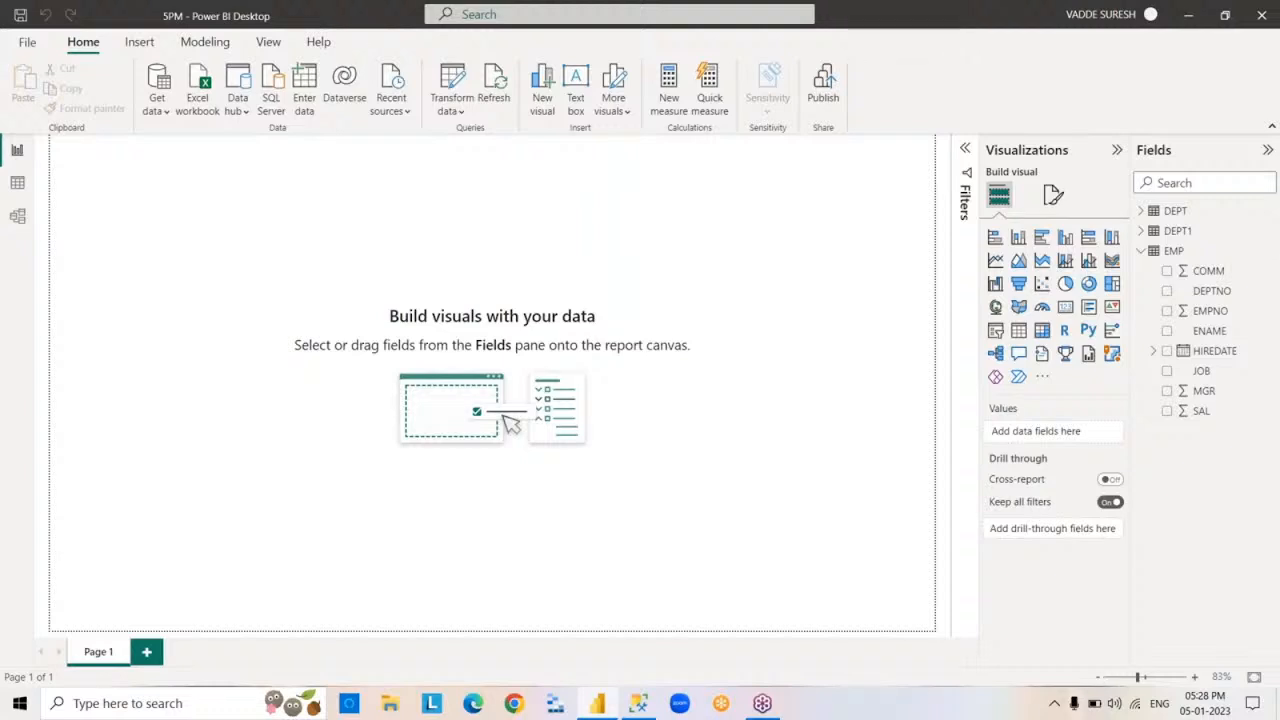
click(1141, 250)
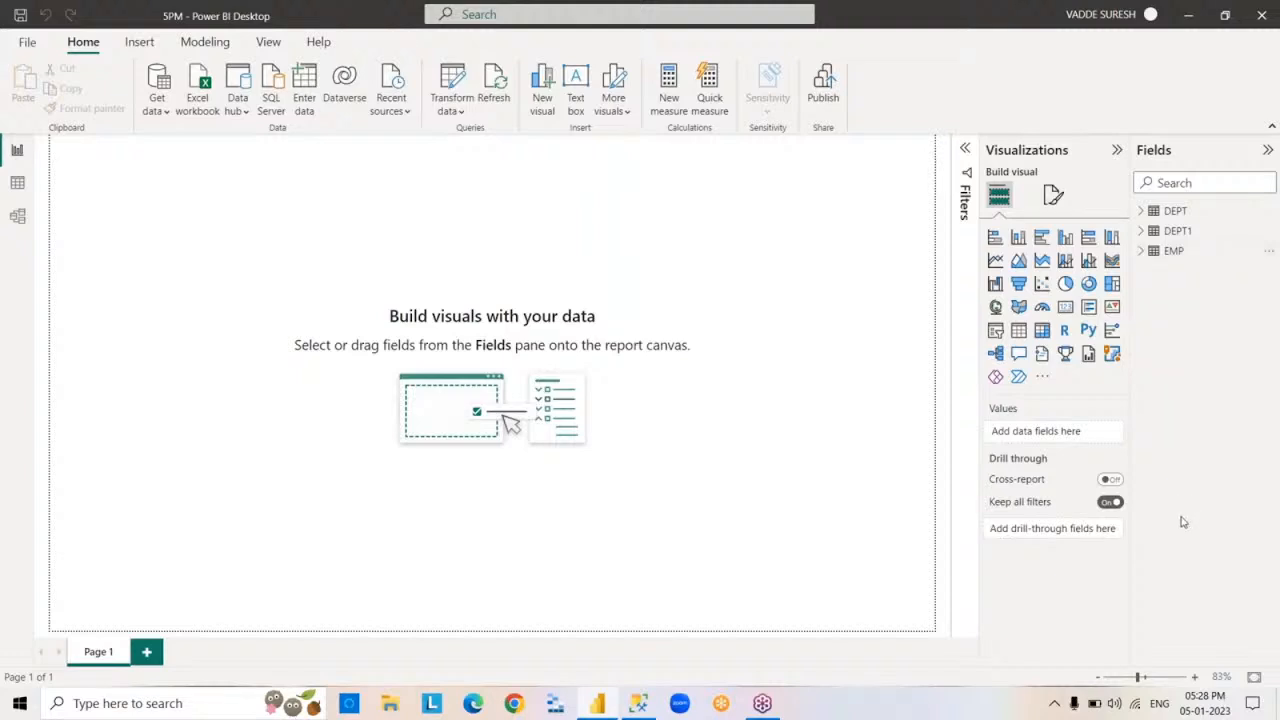
click(18, 186)
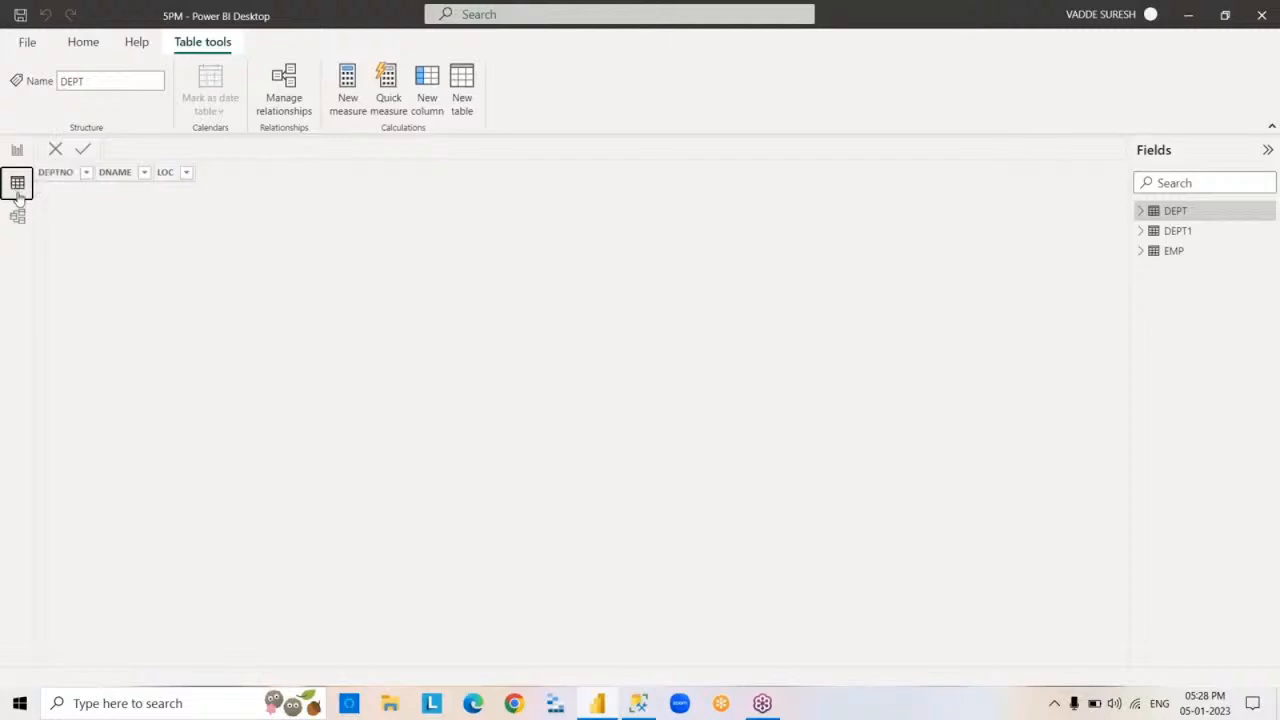
click(1172, 252)
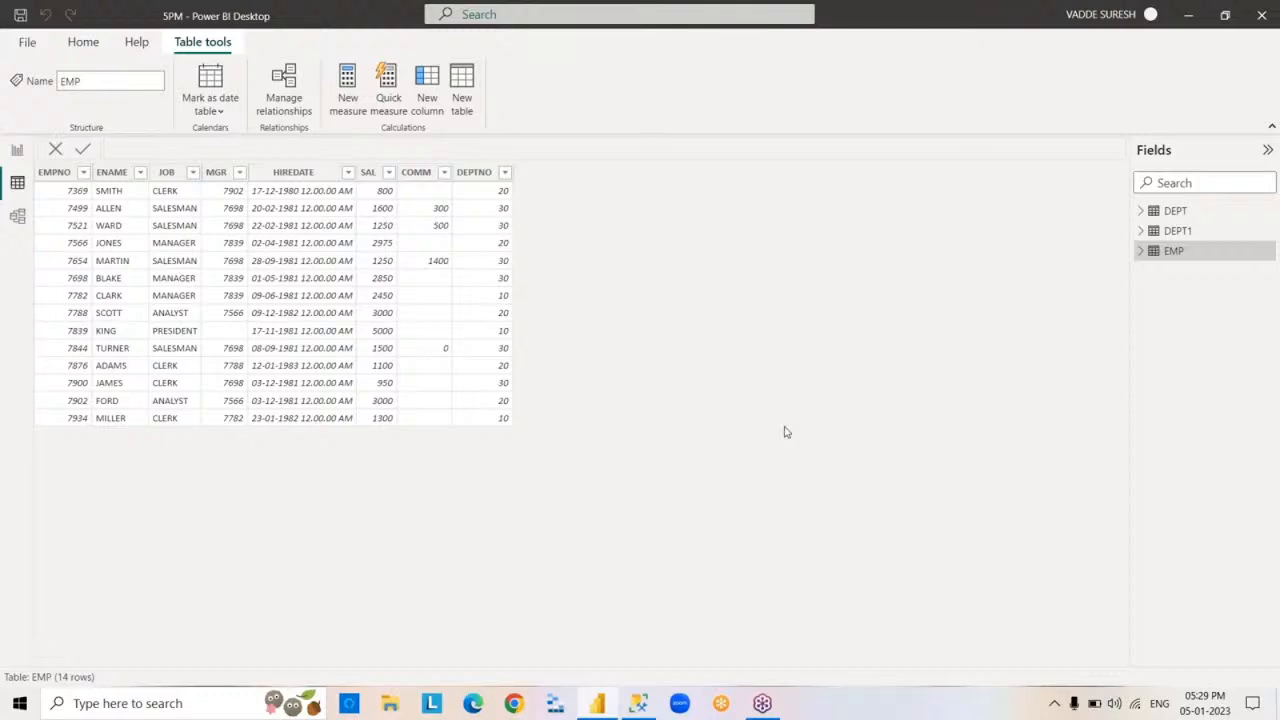
Set up a new SQL Server connection to server LAPTOP-QGGJK7BR\KESHTO1 and database SURESHDB in DirectQuery mode
click(83, 42)
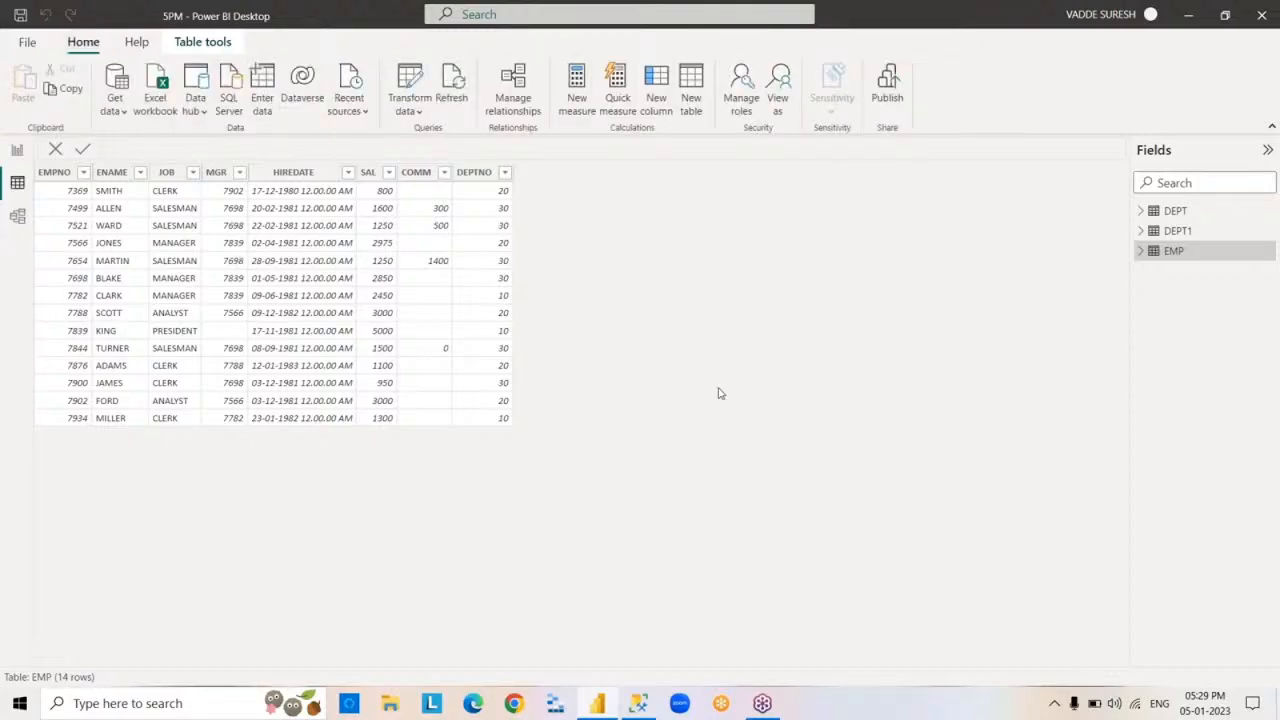
click(124, 115)
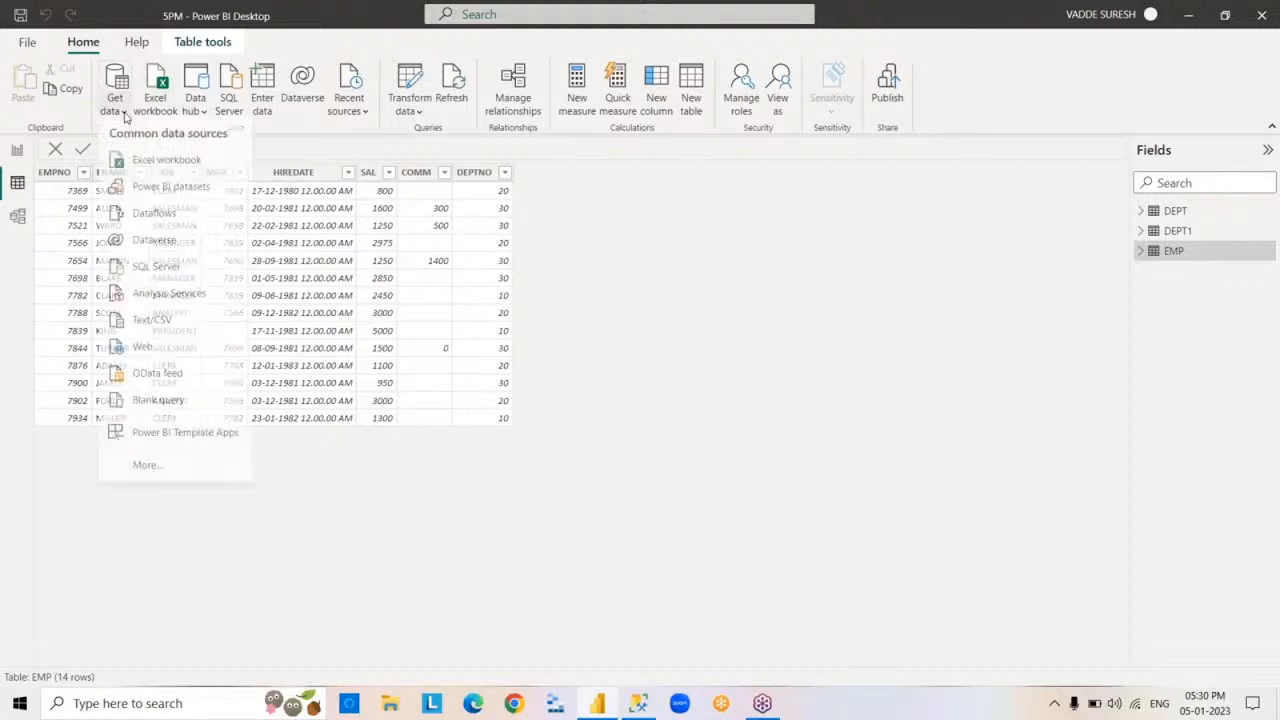
click(206, 273)
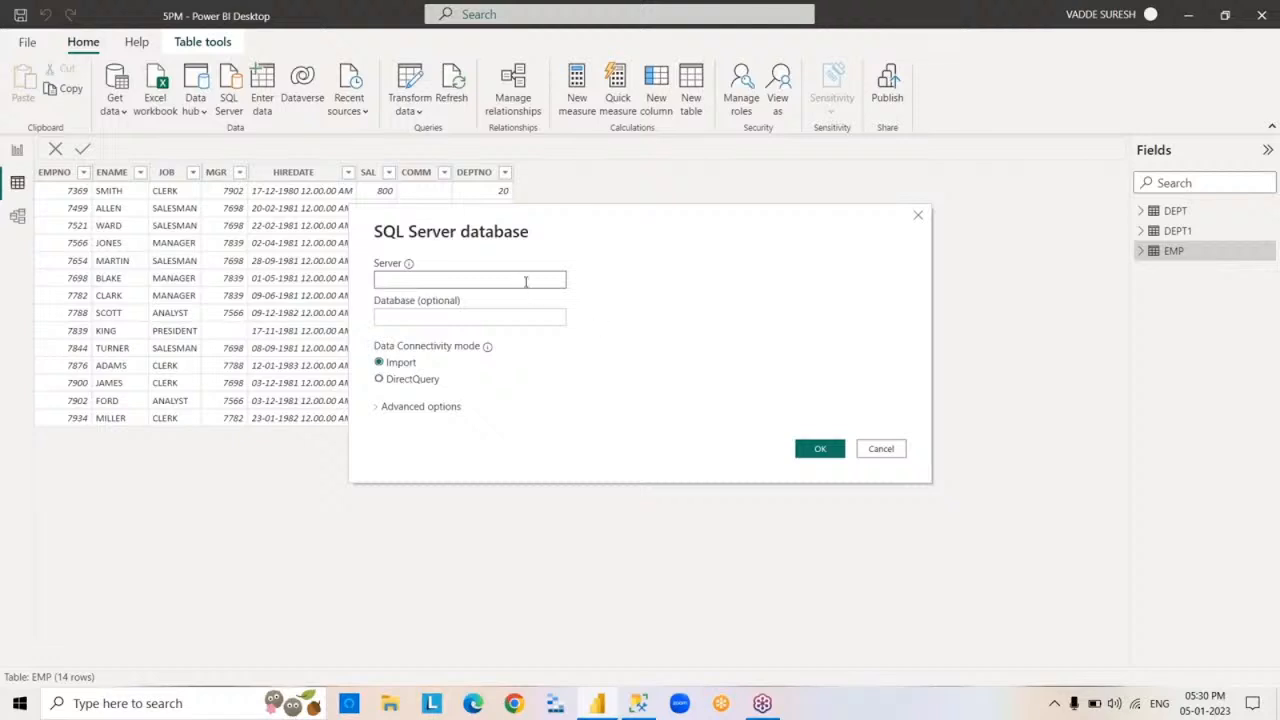
text(LAPTOP-QGGJK7BR\KESHTO1)
click(498, 318)
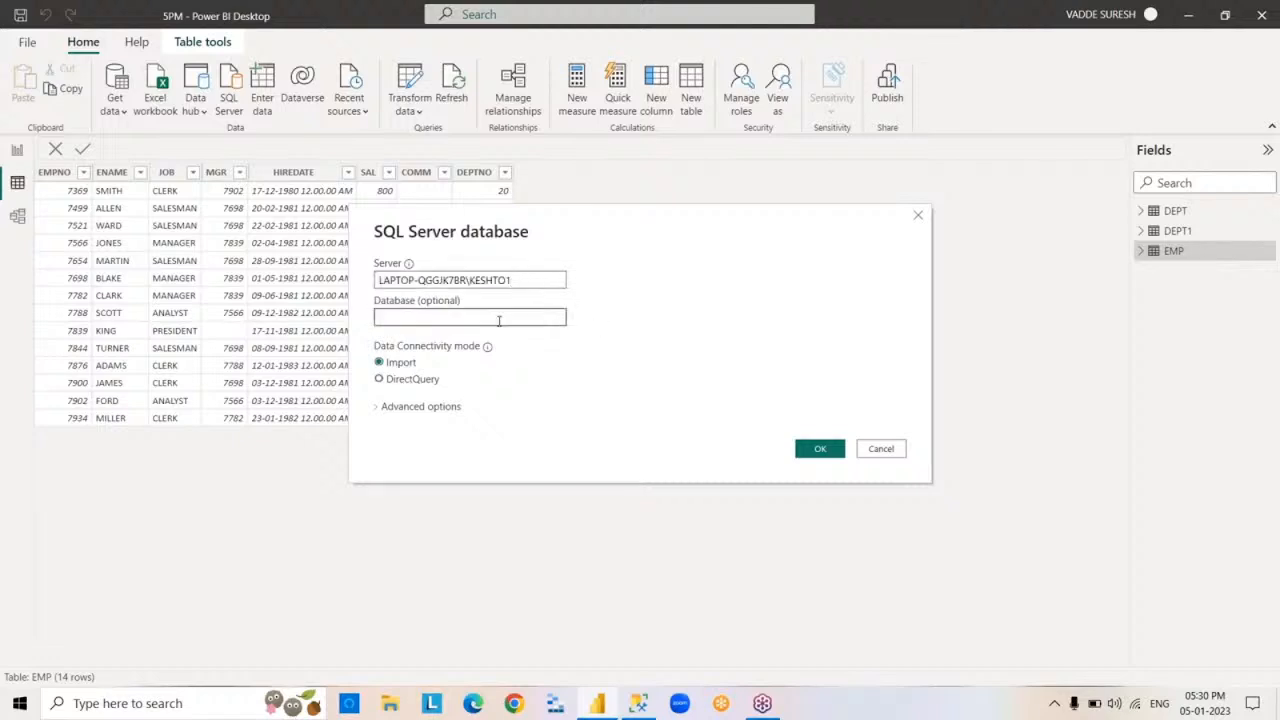
text(SURESHDB)
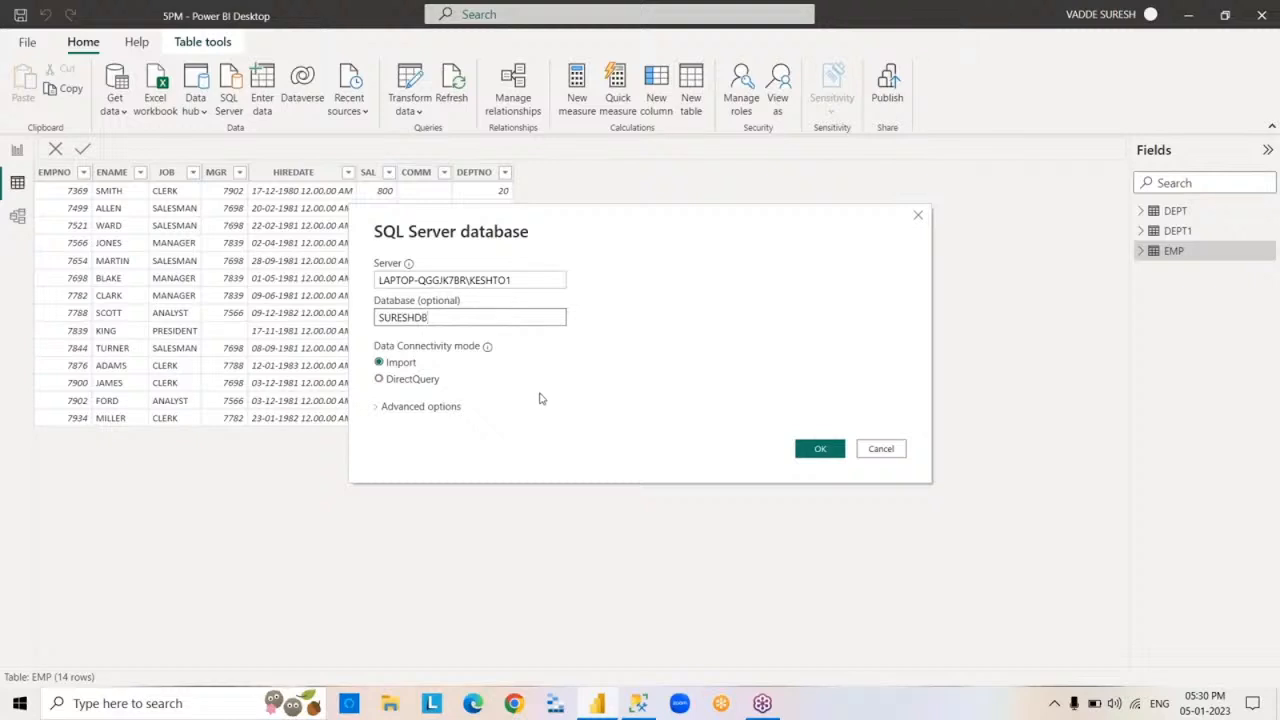
click(380, 379)
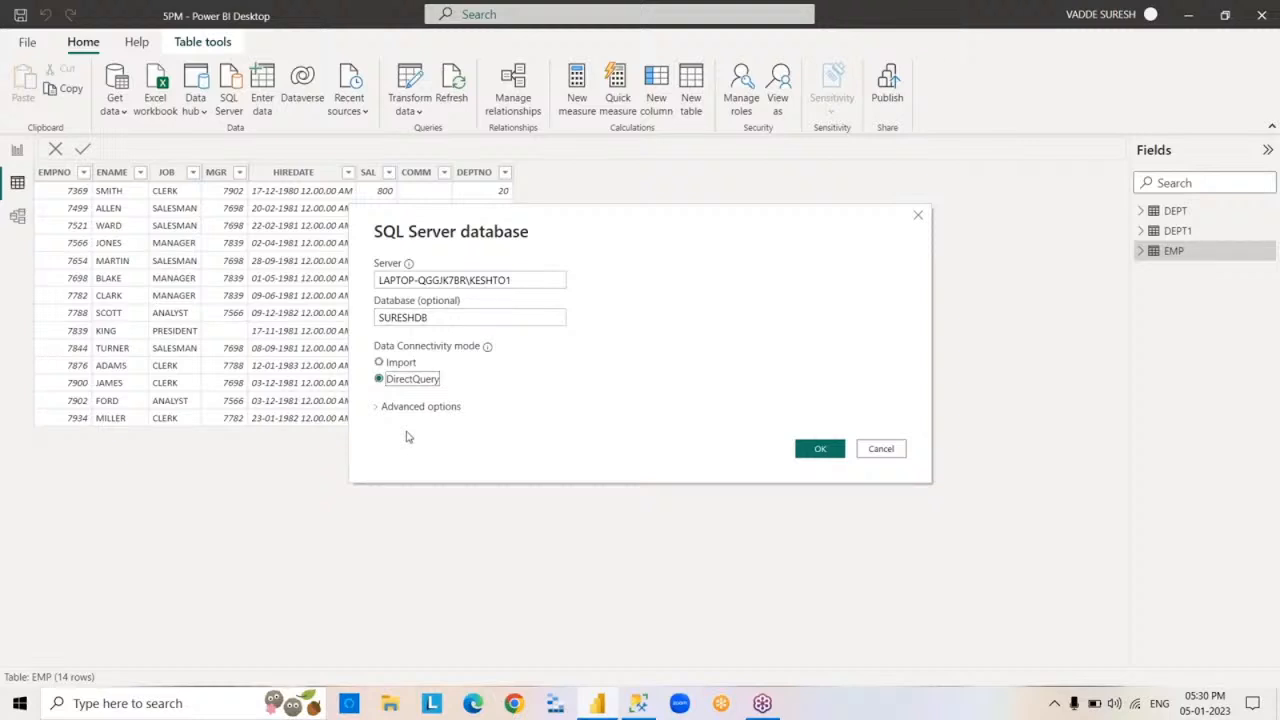
Add the SQL statement SELECT*FROM EMP in the connection's advanced options and load the query result
click(378, 406)
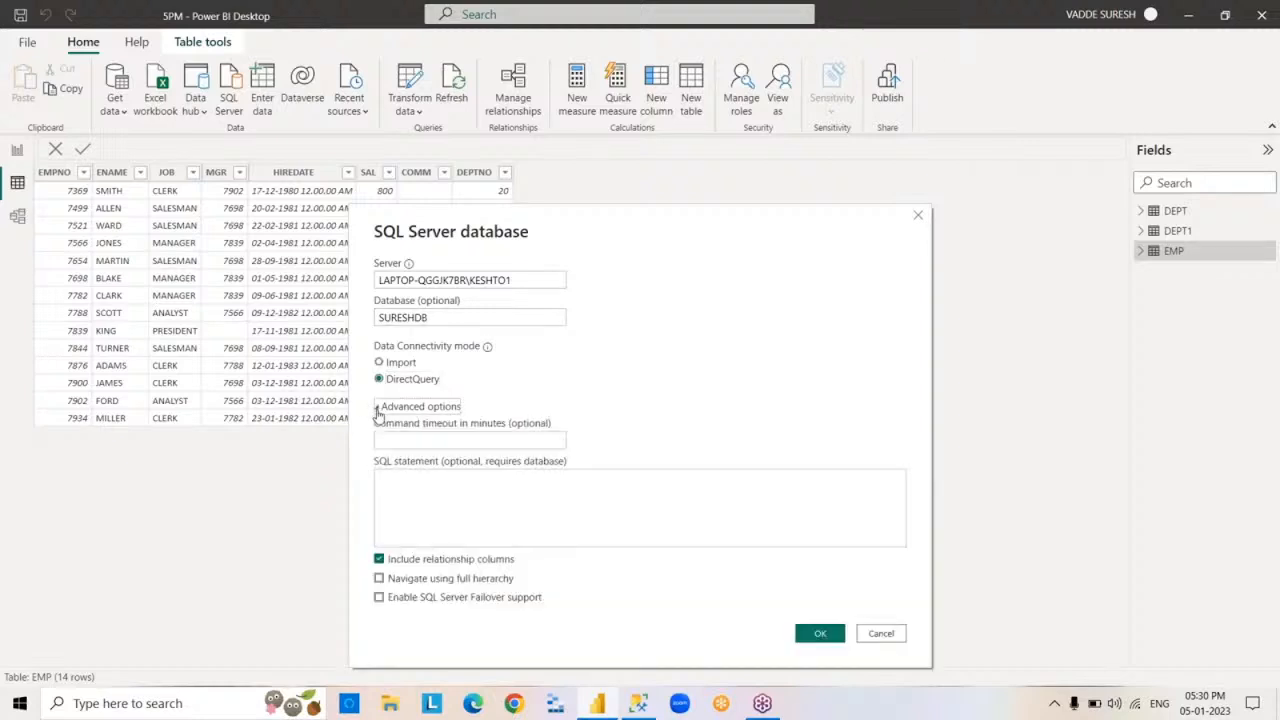
click(432, 486)
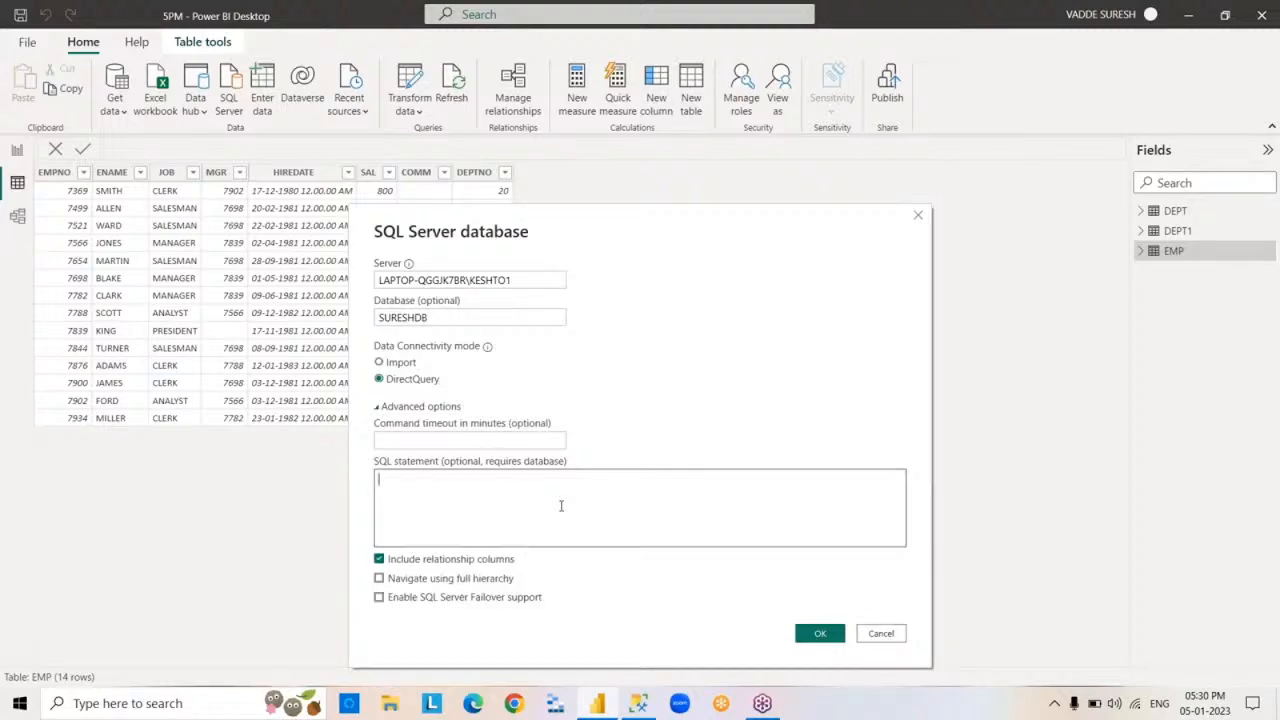
text(SELECT*FROM EMP)
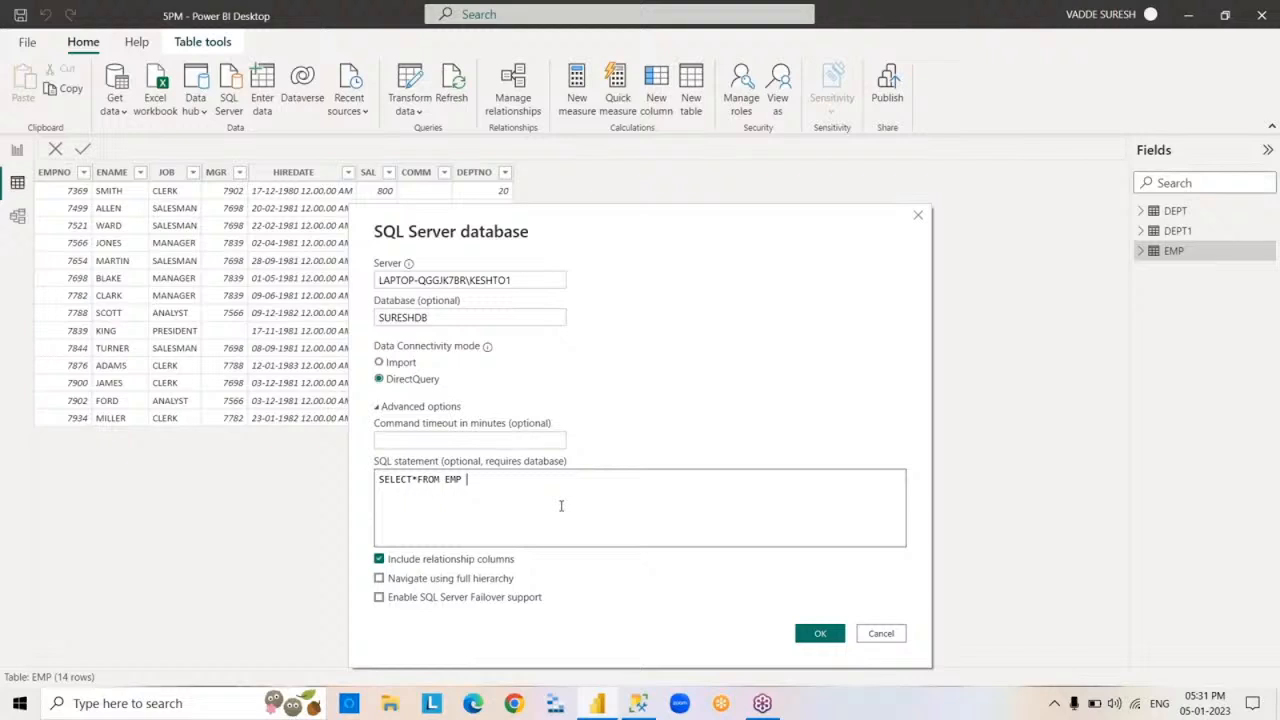
click(814, 634)
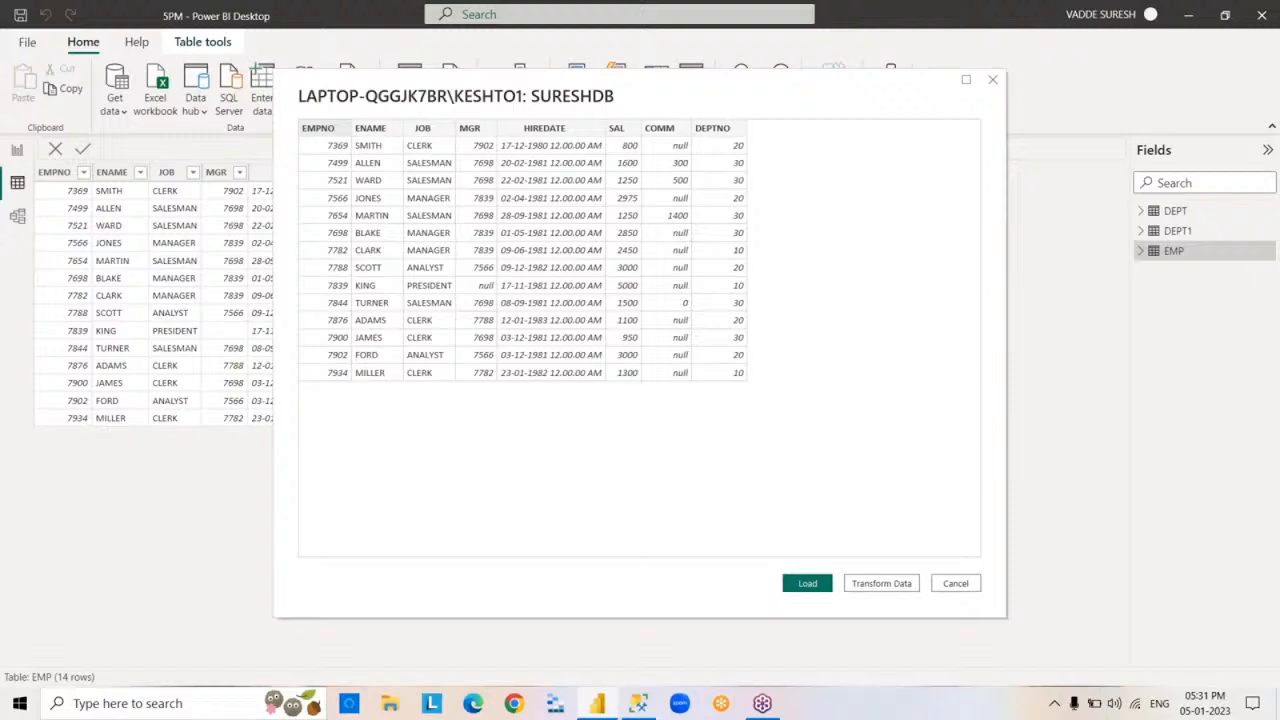
click(808, 583)
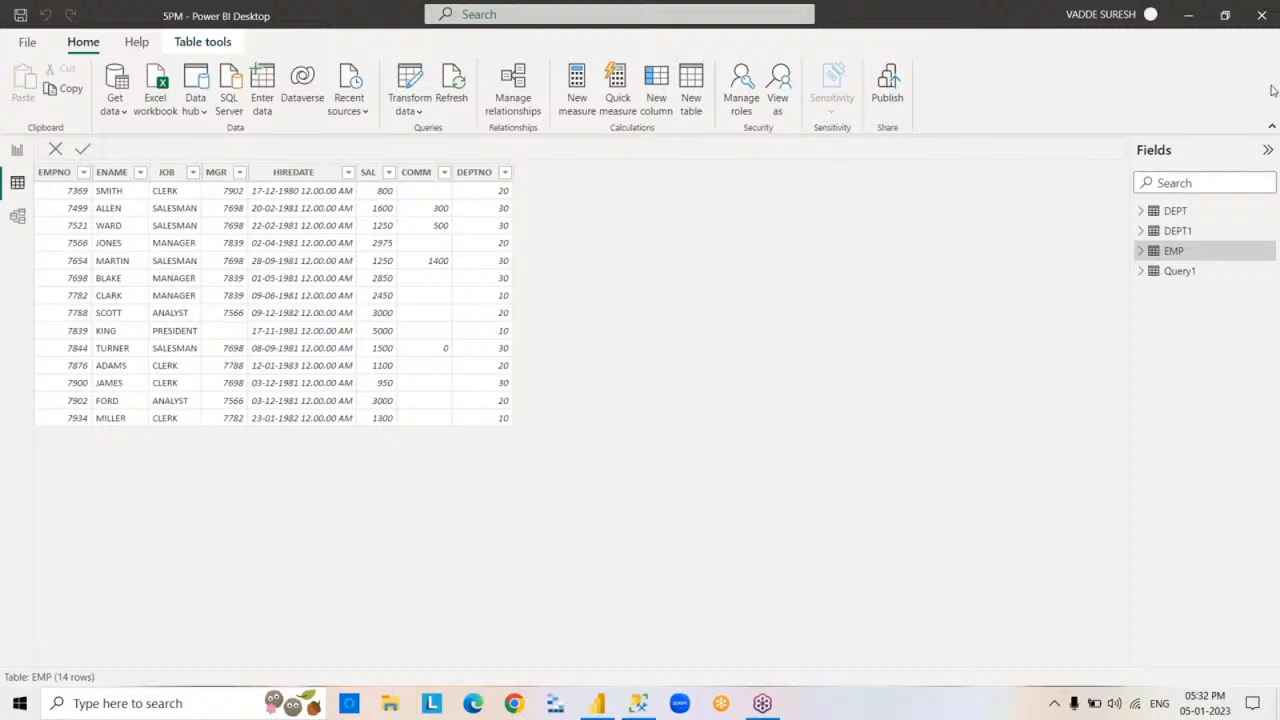
Rename the Query1 table to EMP1 and expand its field list
double_click(1178, 272)
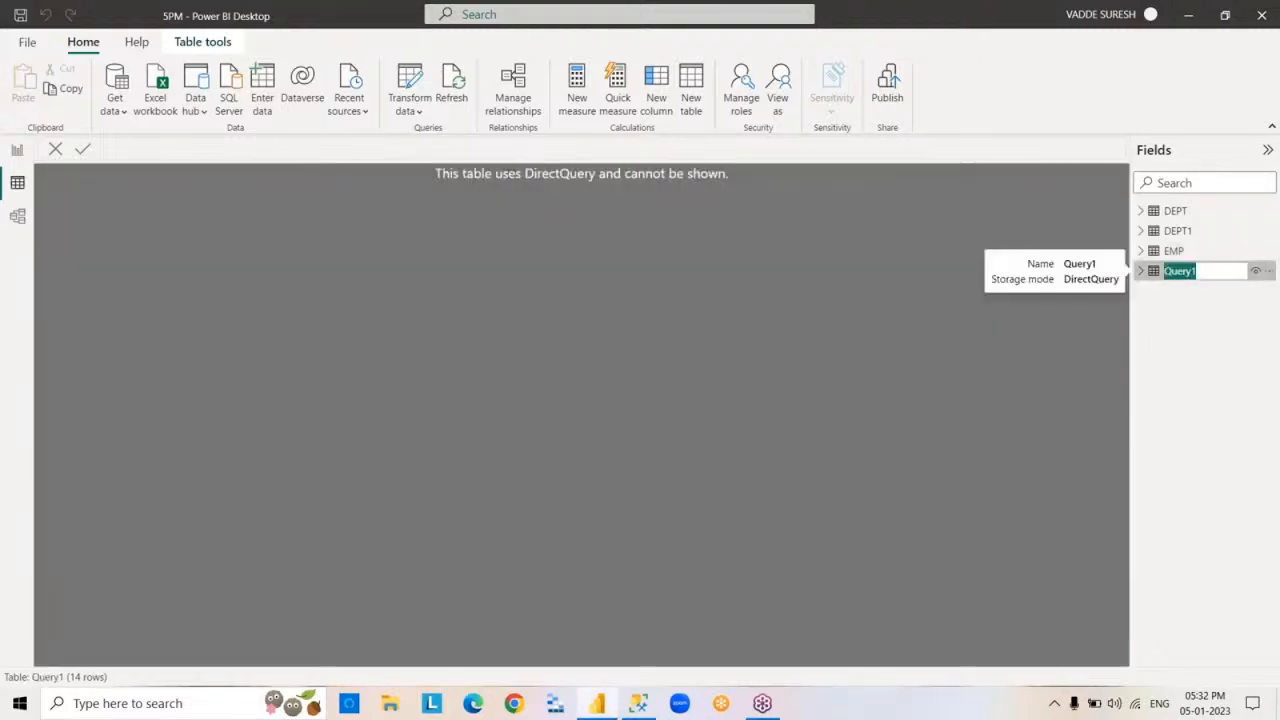
text(EMP1)
click(1201, 345)
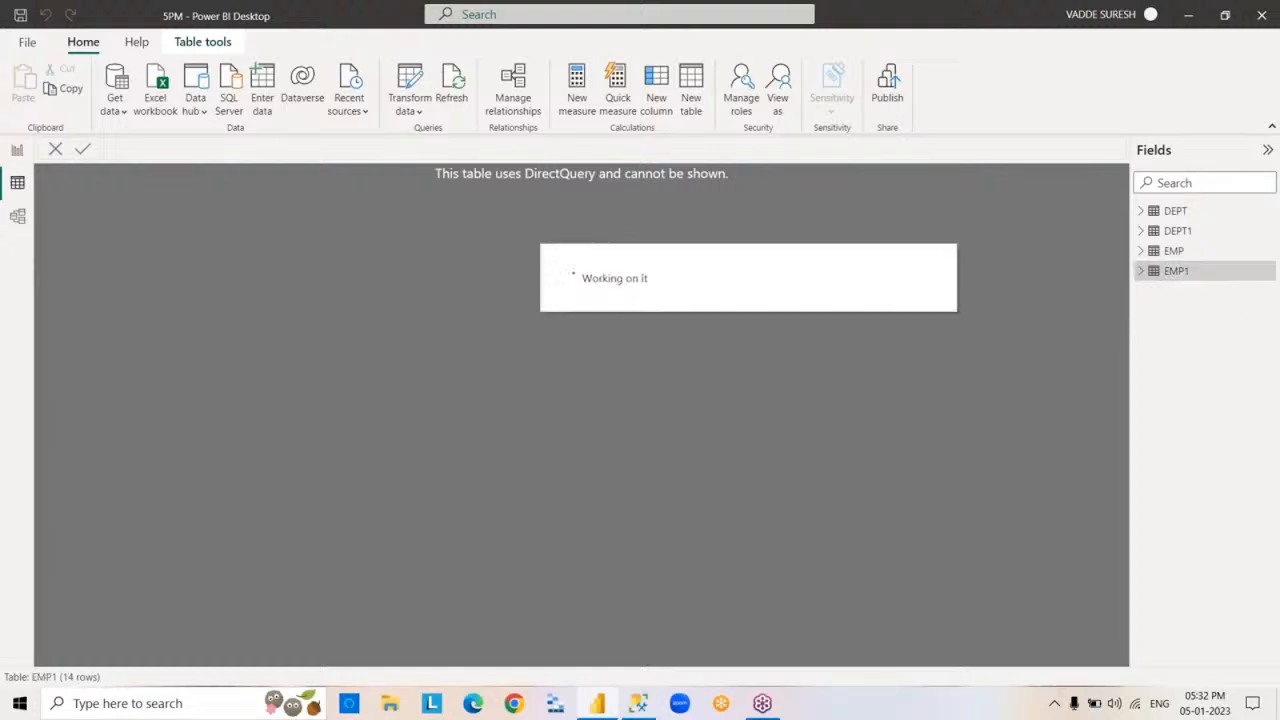
click(1141, 275)
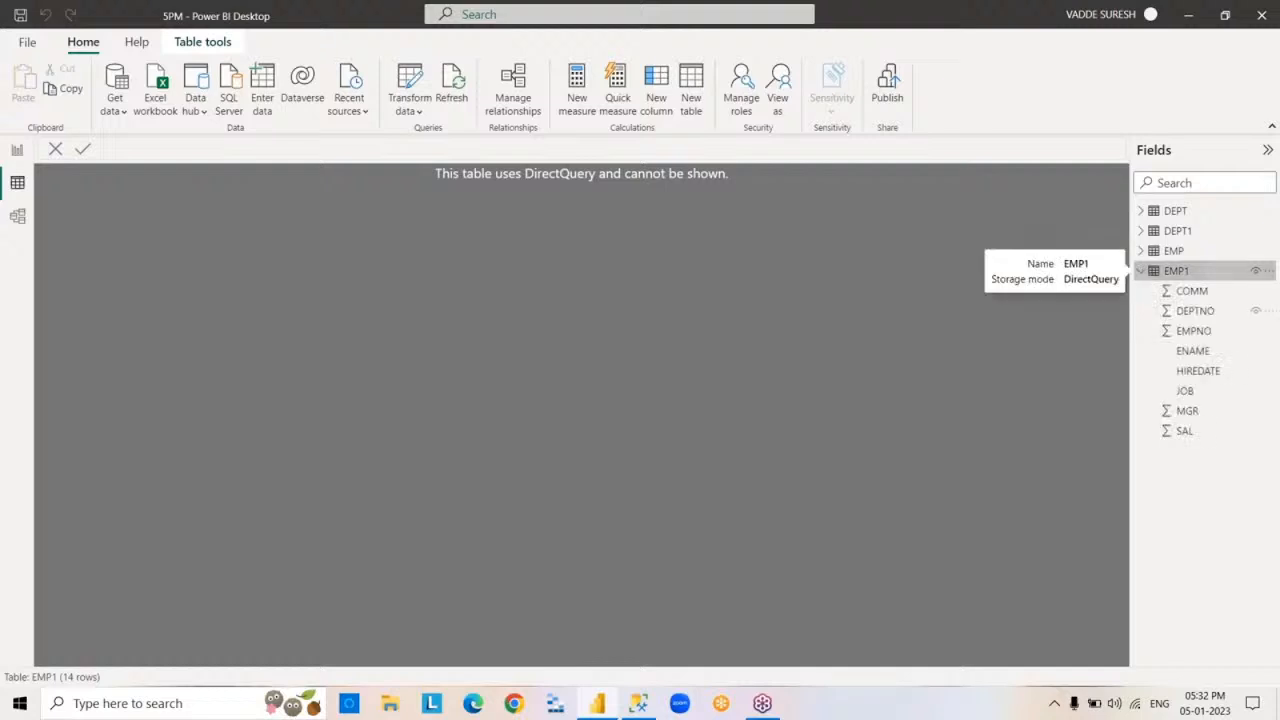
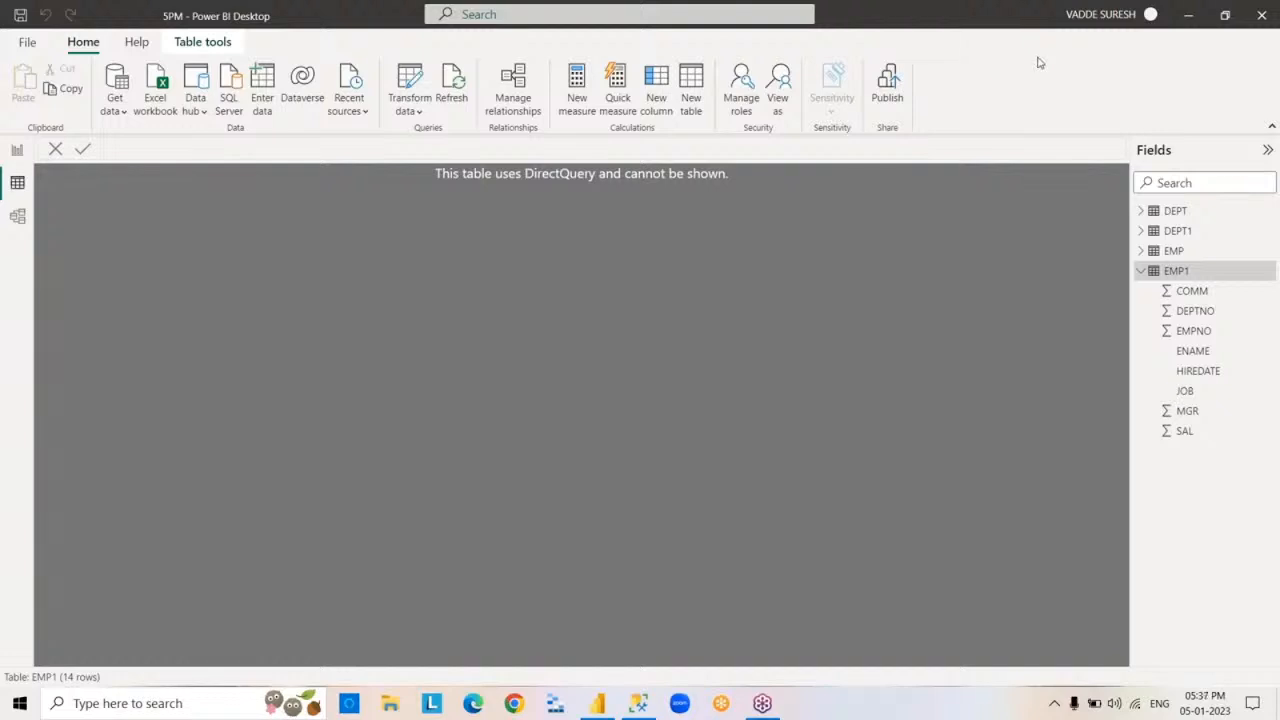
Collapse the EMP1 table's field list and view the rows of the EMP table
click(1142, 270)
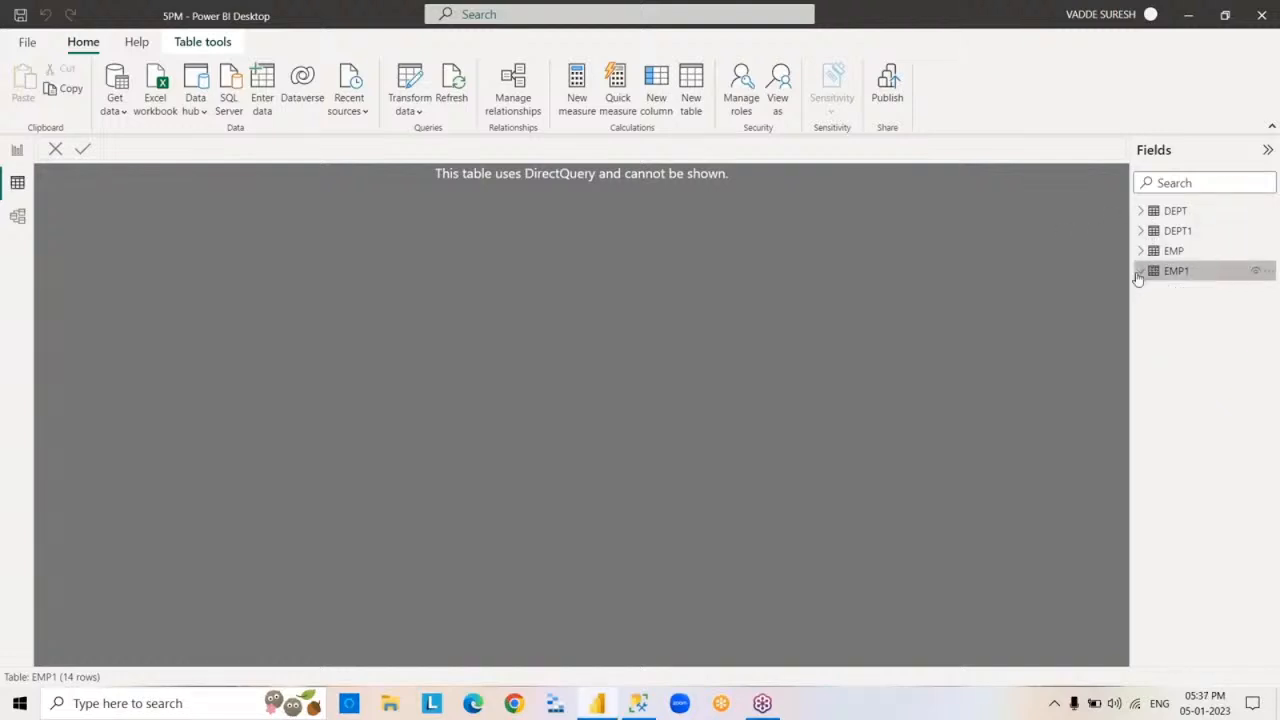
click(1174, 251)
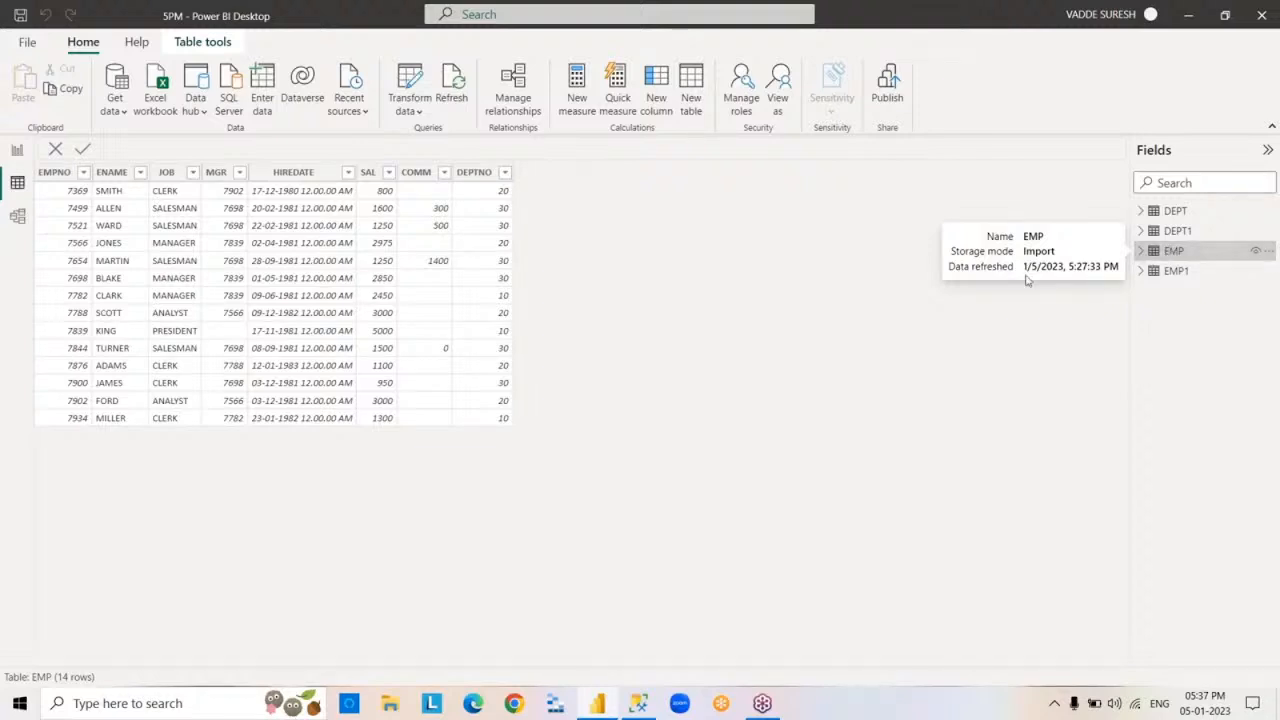
Start an Excel workbook import and open SuperStoreUS-2015 from the POWERBI folder in Excel to inspect it
click(114, 105)
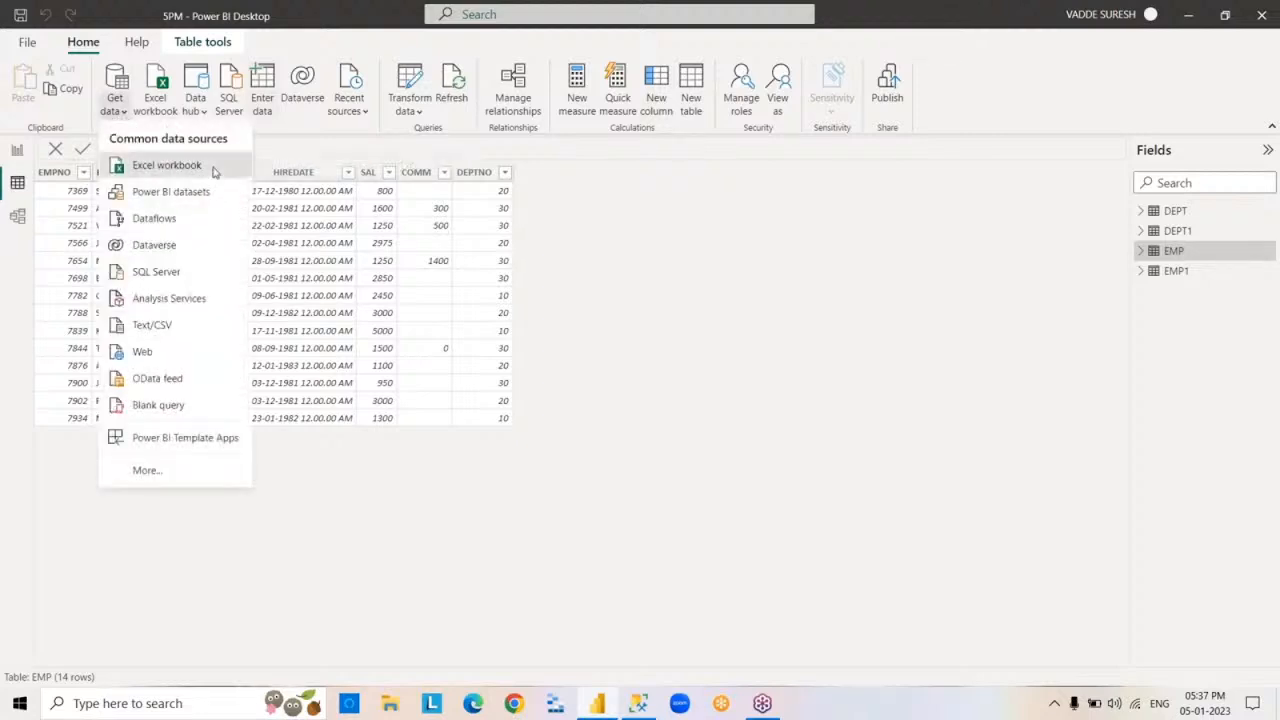
click(166, 165)
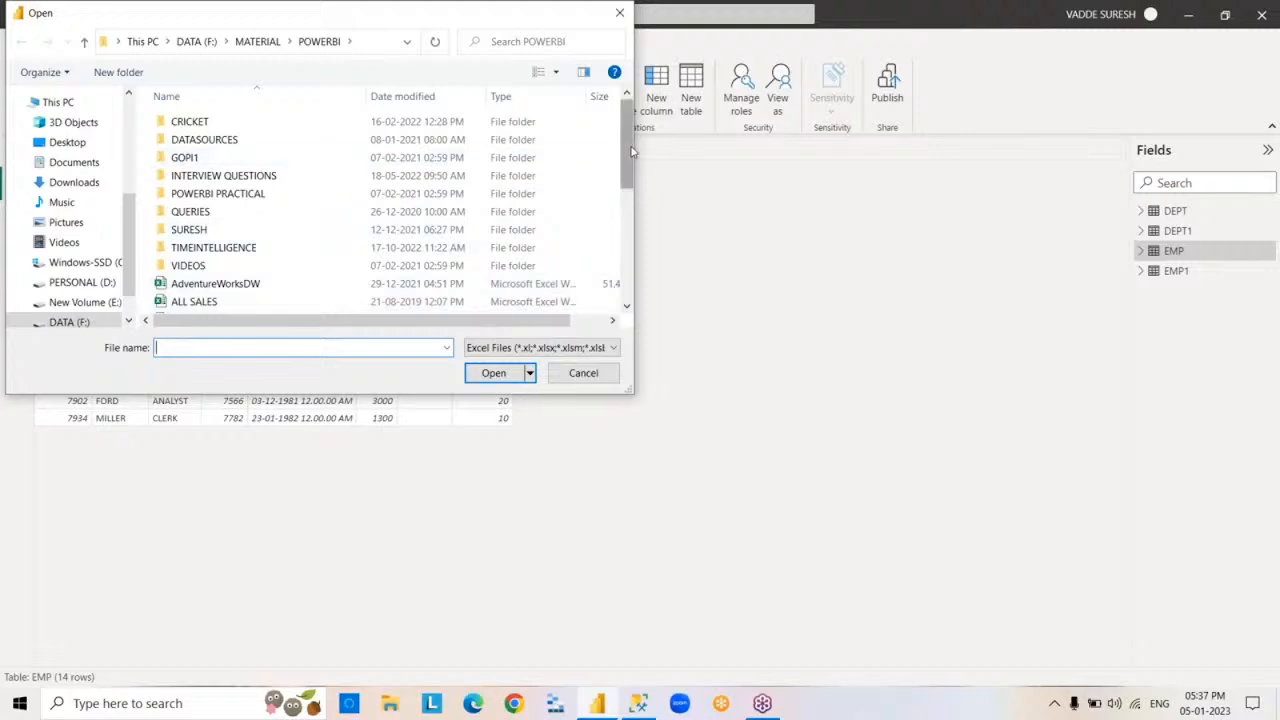
drag(632, 150, 649, 274)
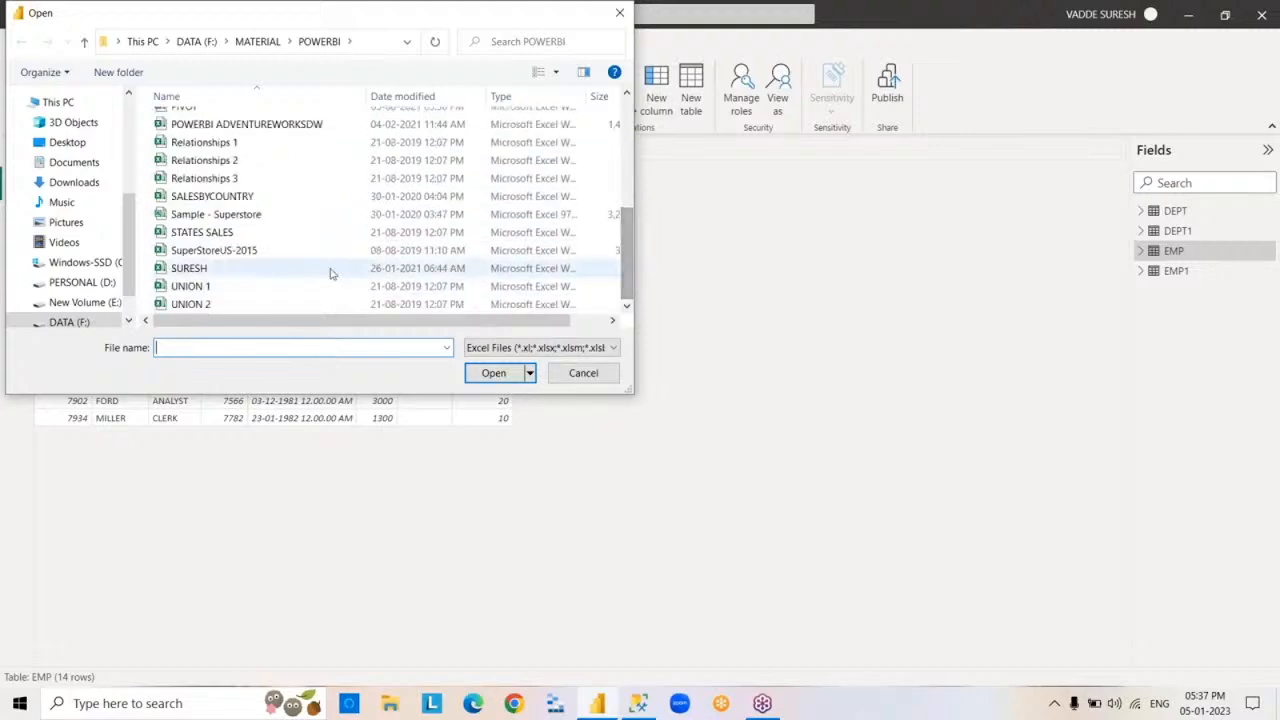
click(292, 252)
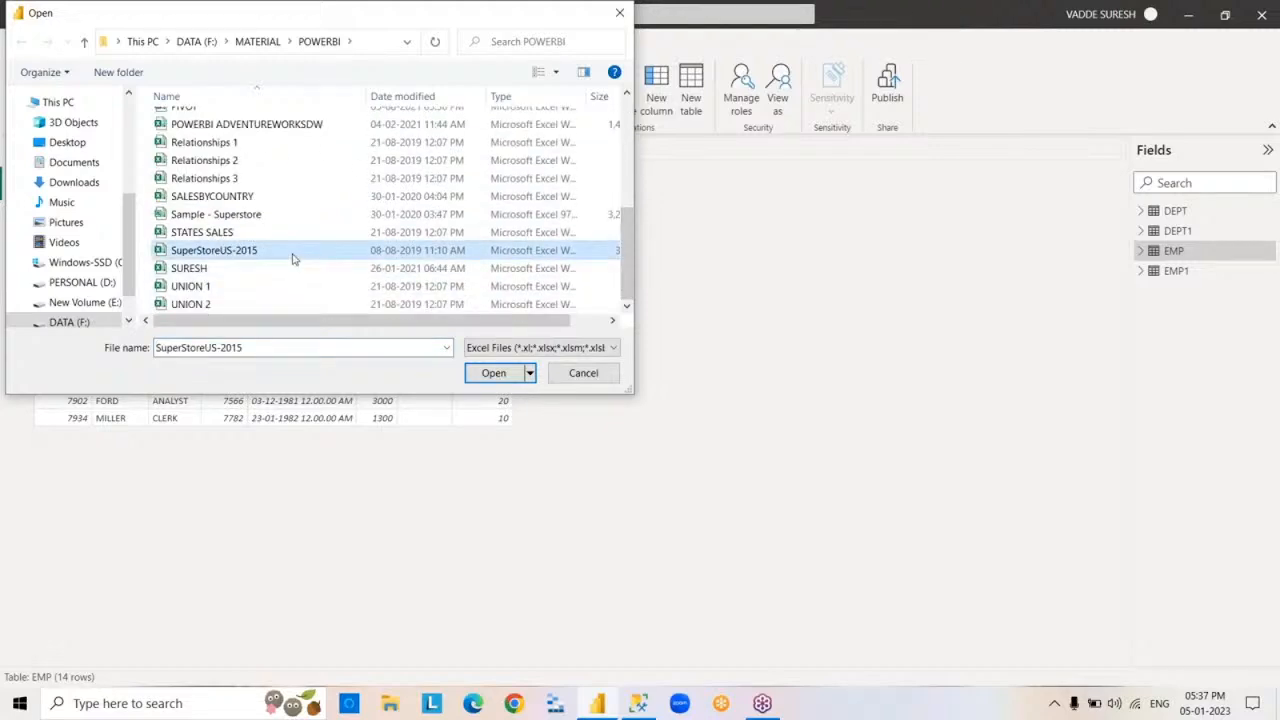
right_click(293, 259)
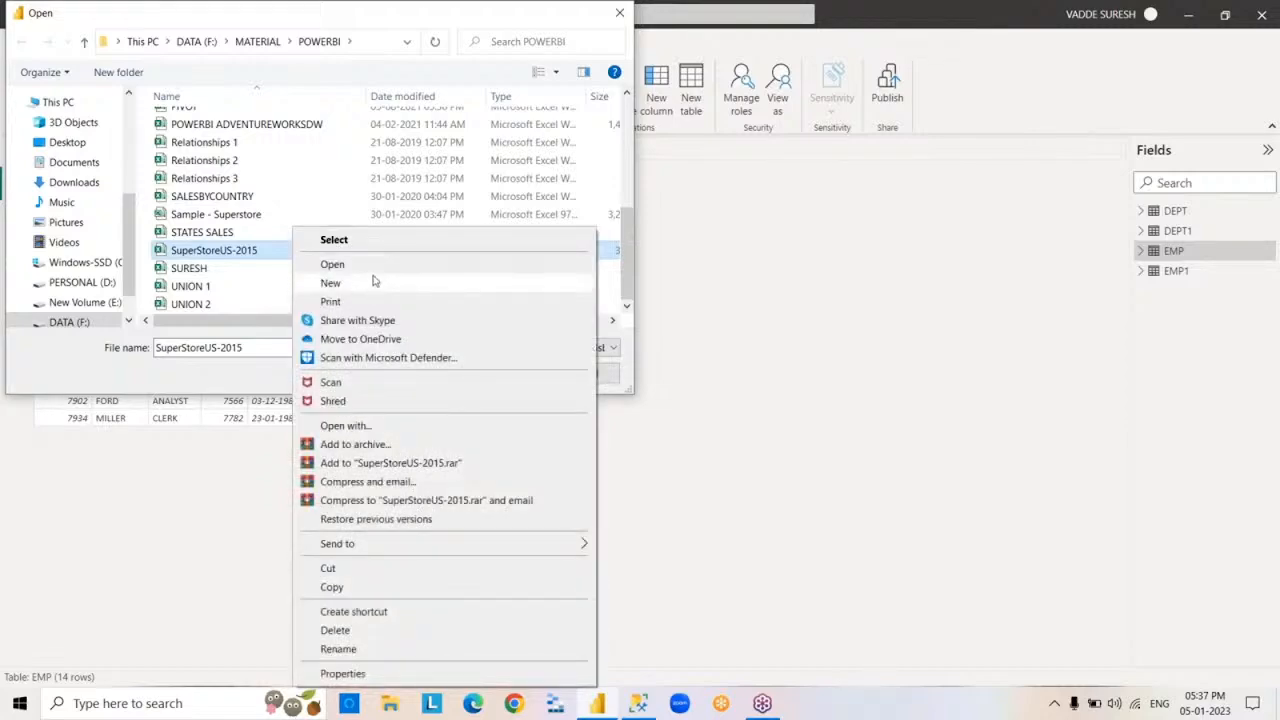
click(332, 264)
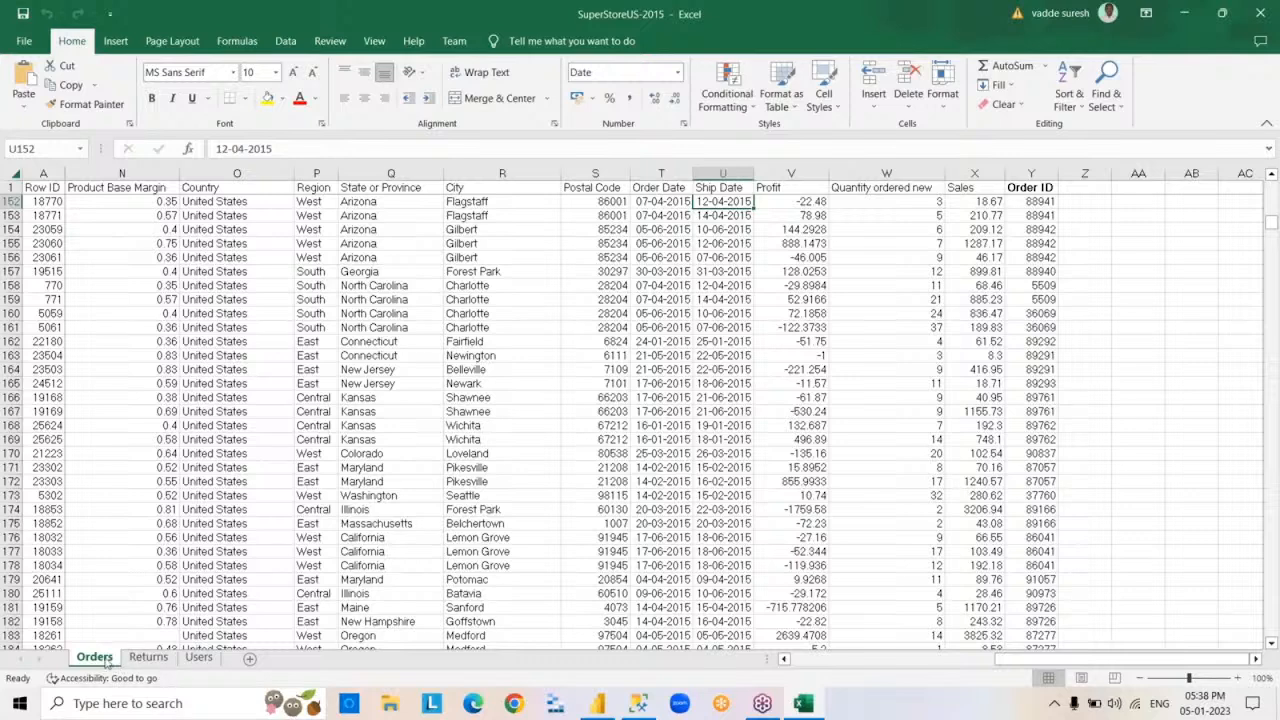
Look through the Returns, Users and Orders sheets of the SuperStoreUS-2015 workbook and close Excel
click(142, 657)
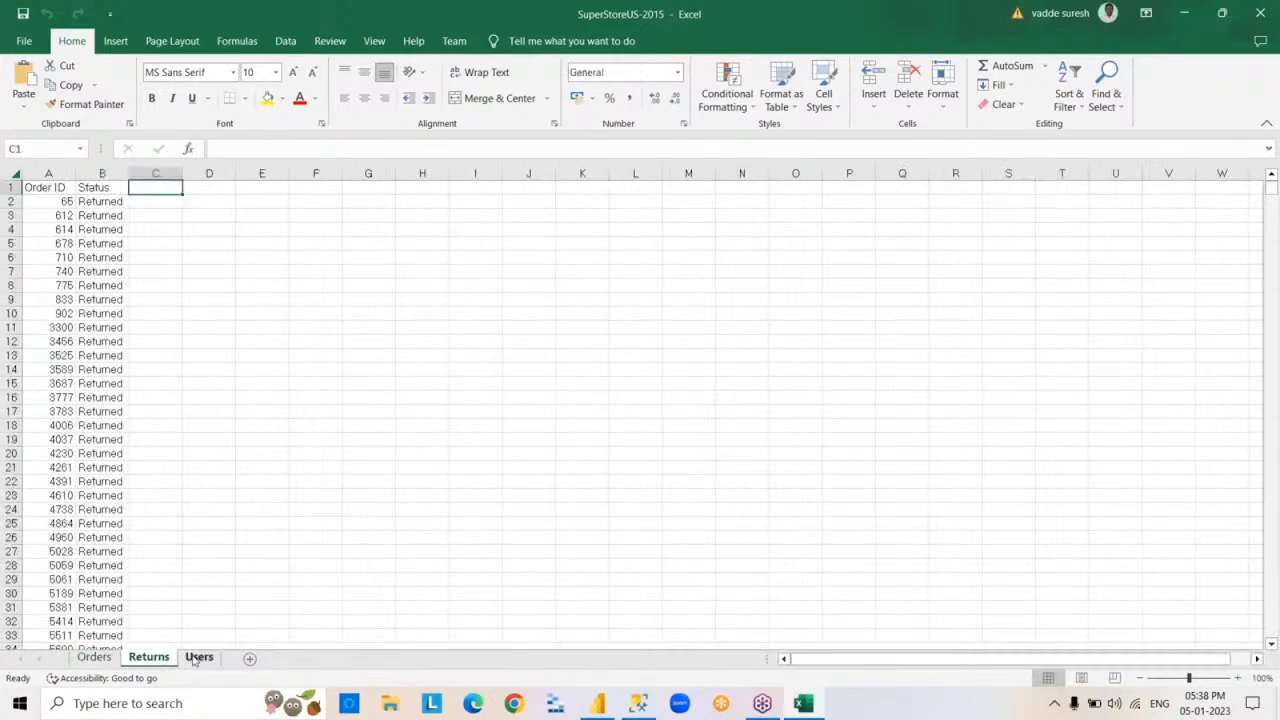
click(198, 657)
click(94, 657)
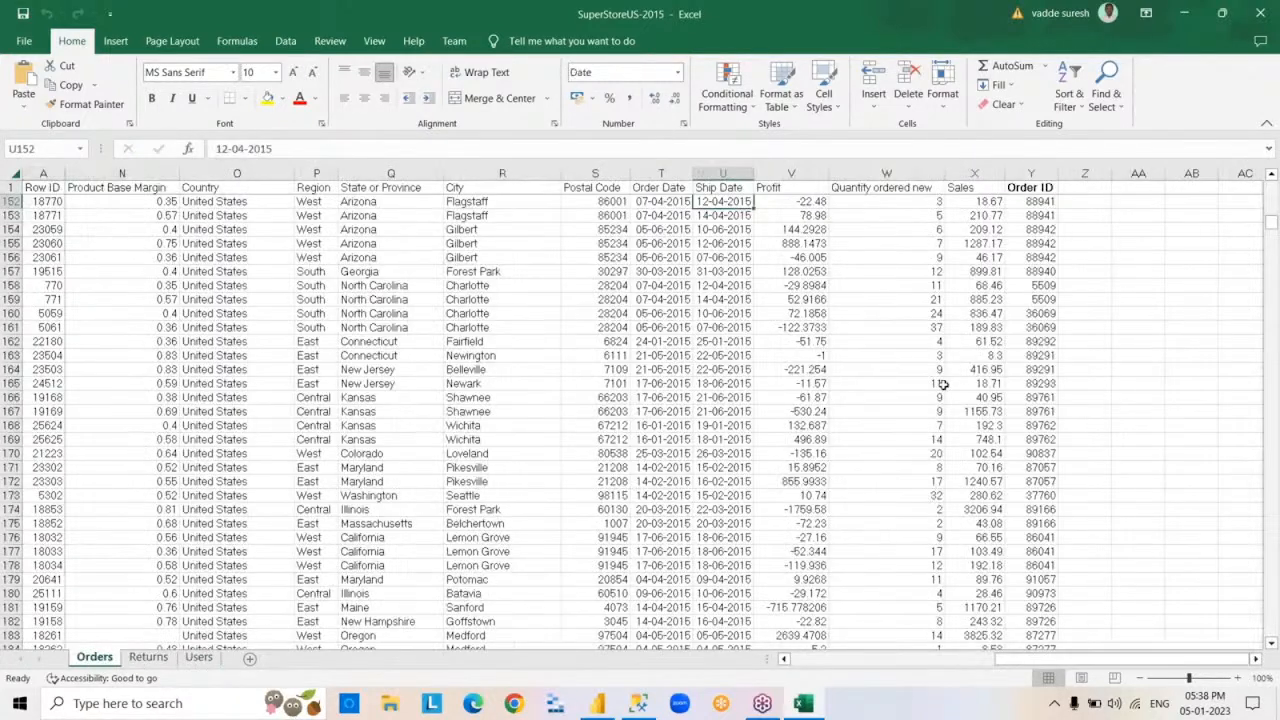
click(1260, 13)
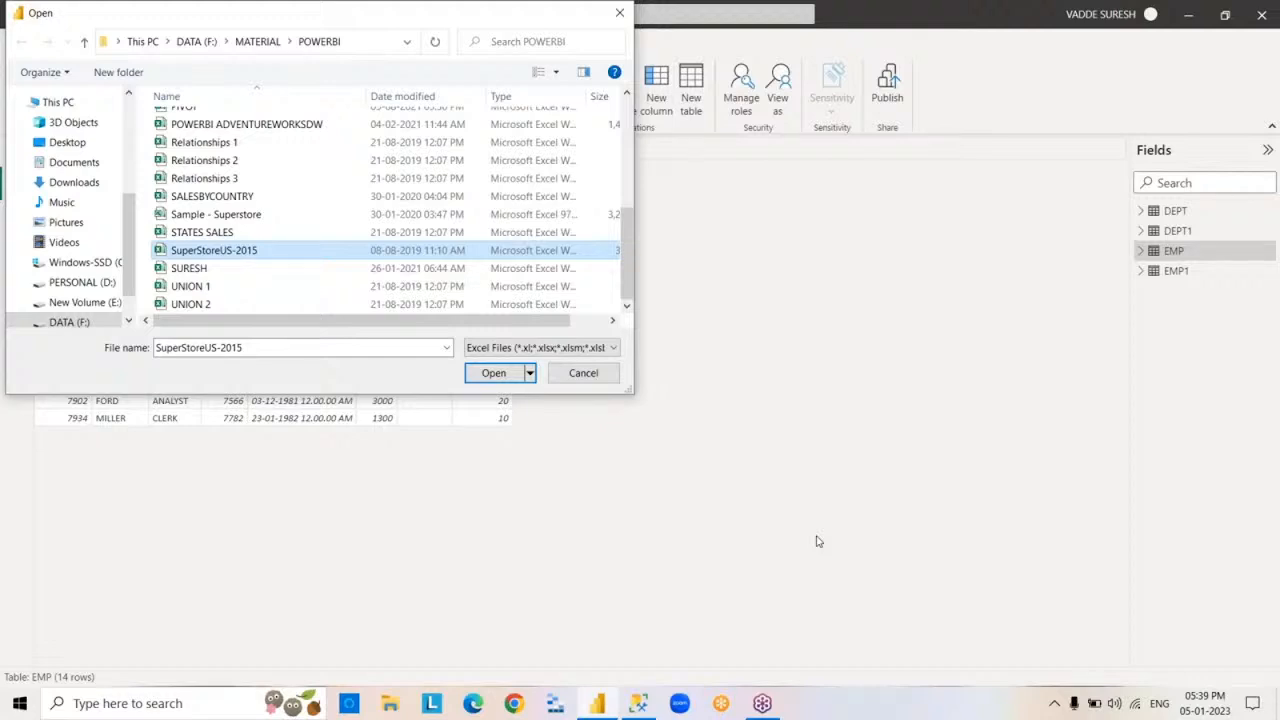
Load the Orders, Returns and Users sheets from SuperStoreUS-2015 into the model, accepting the second data source
click(484, 375)
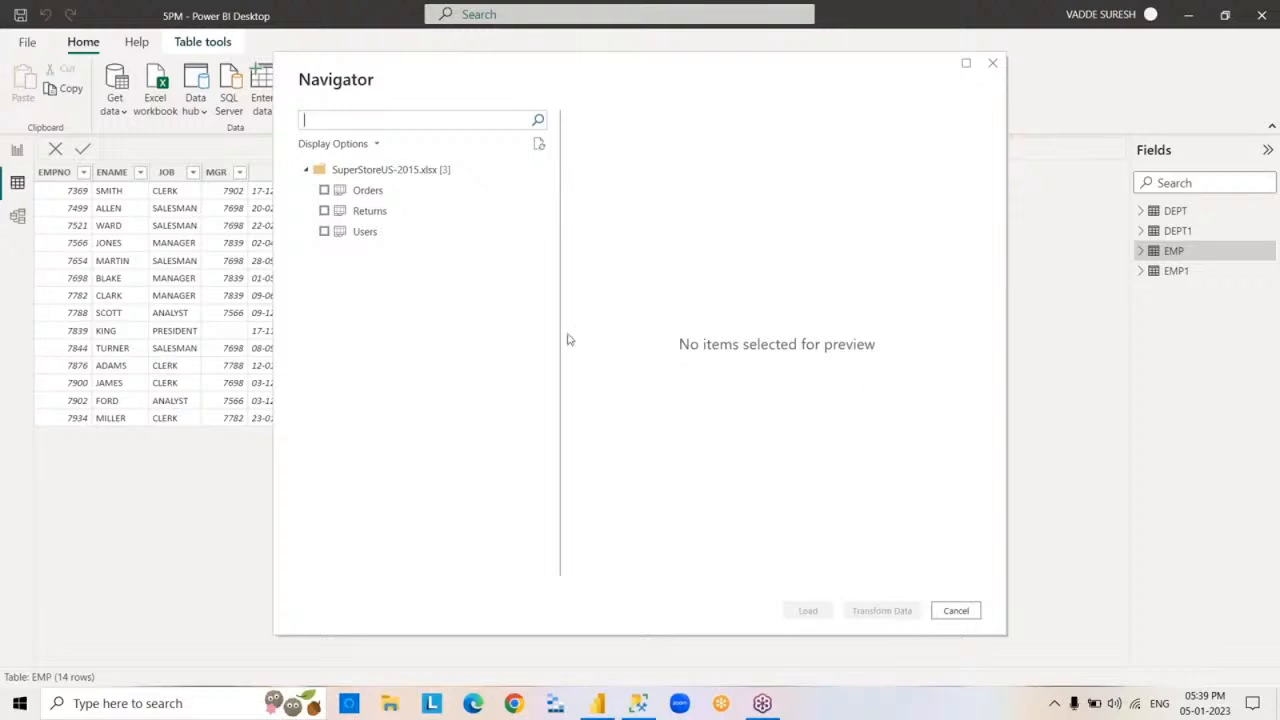
click(325, 191)
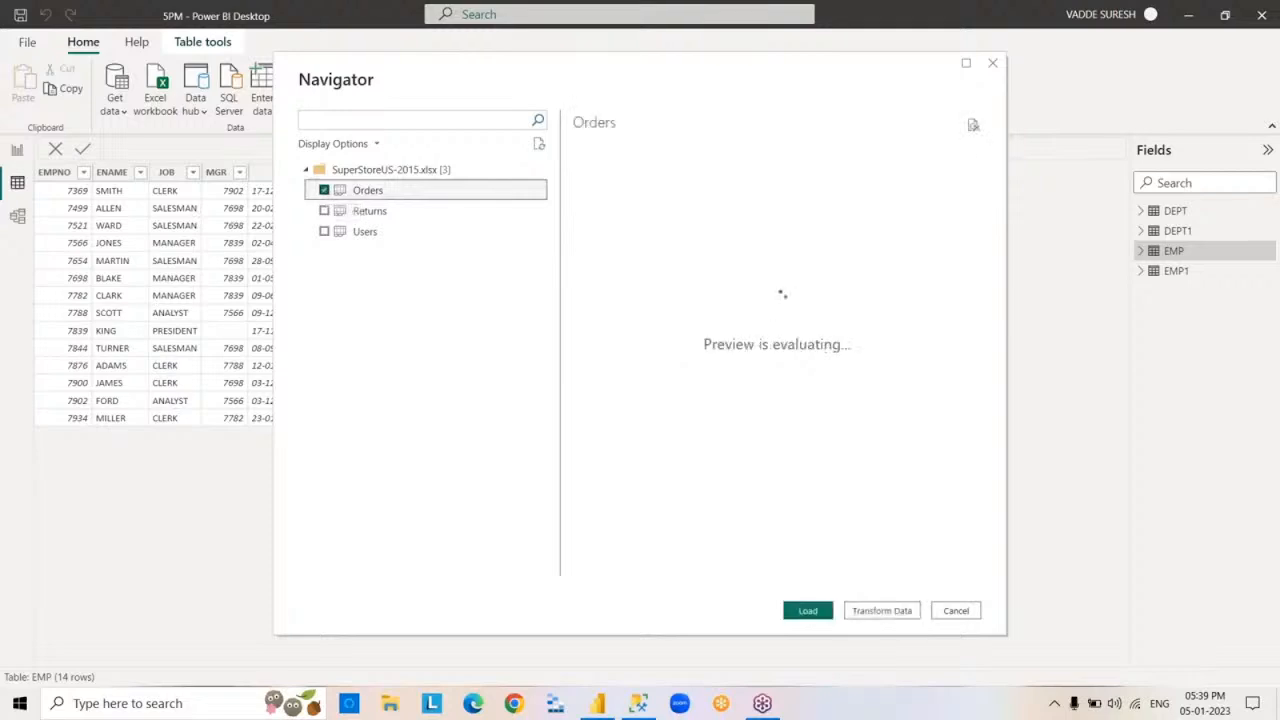
click(324, 211)
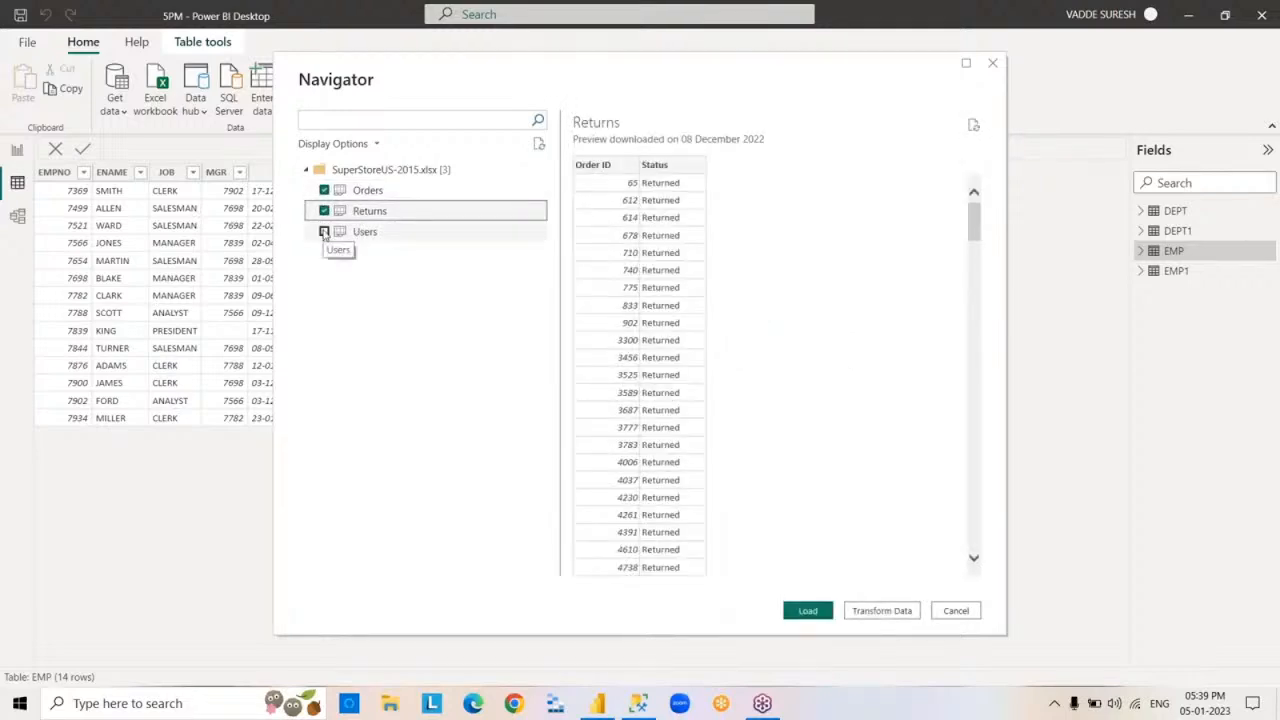
click(324, 232)
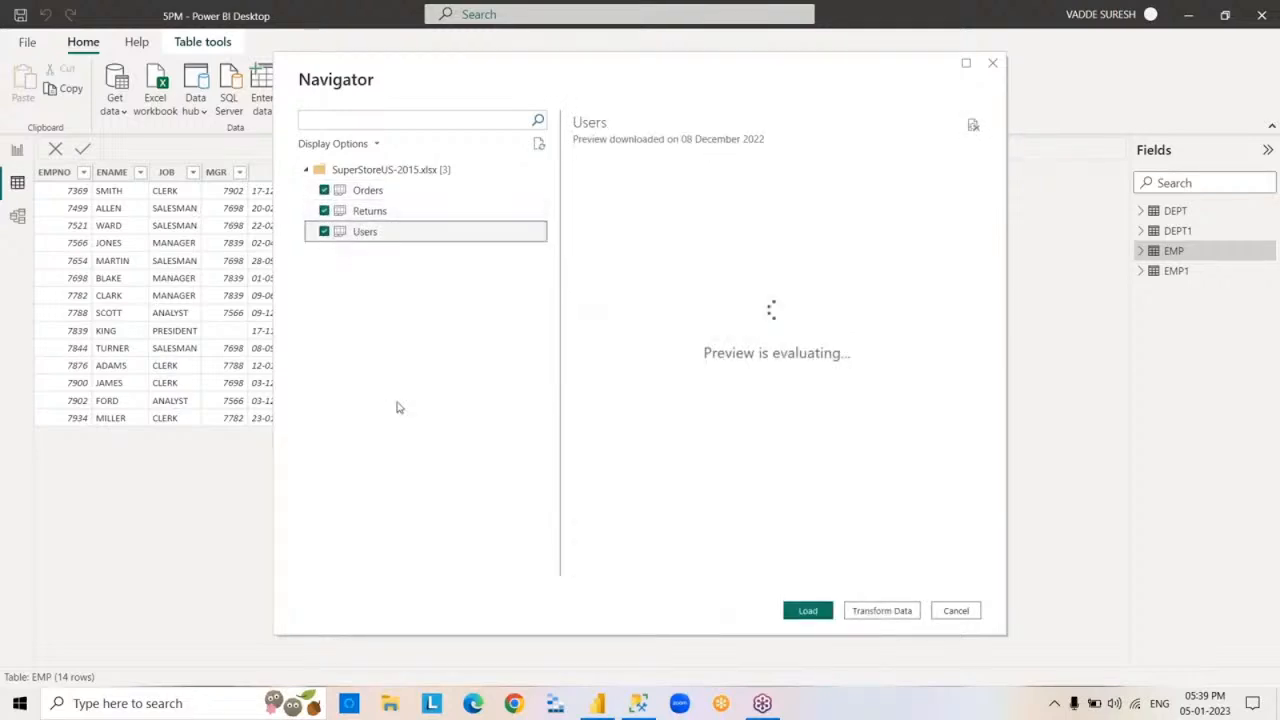
click(818, 612)
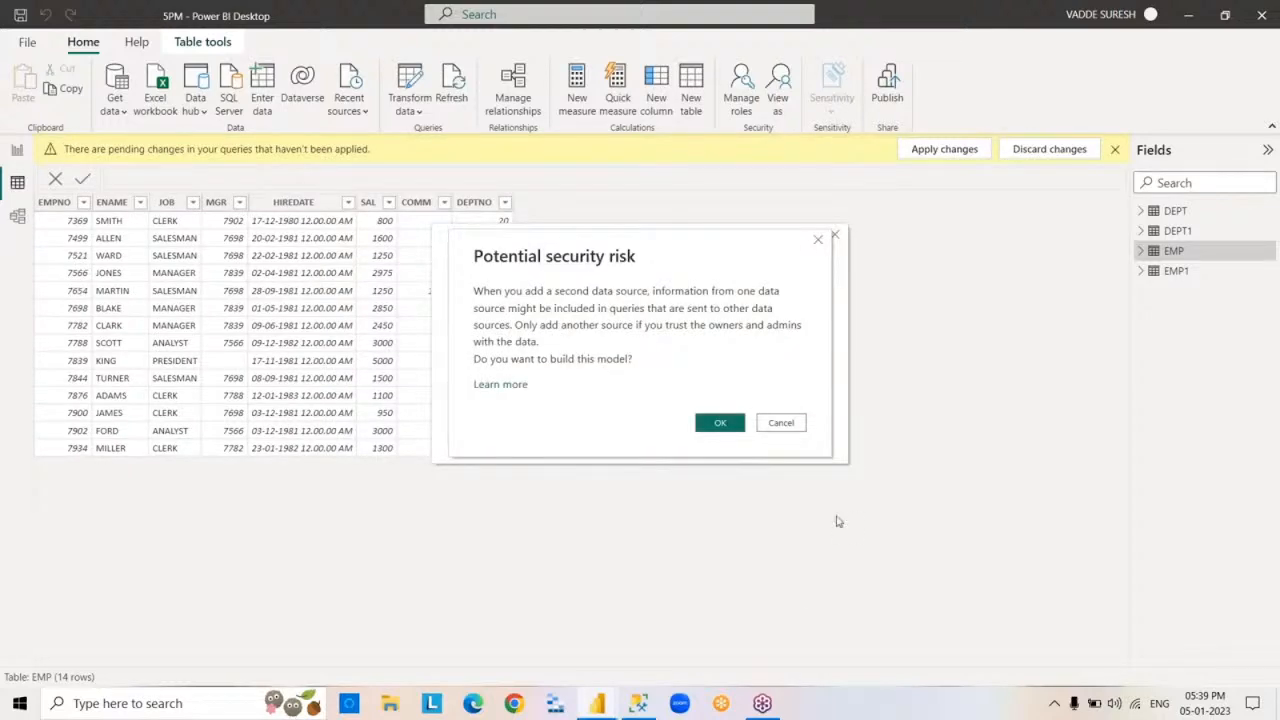
click(728, 424)
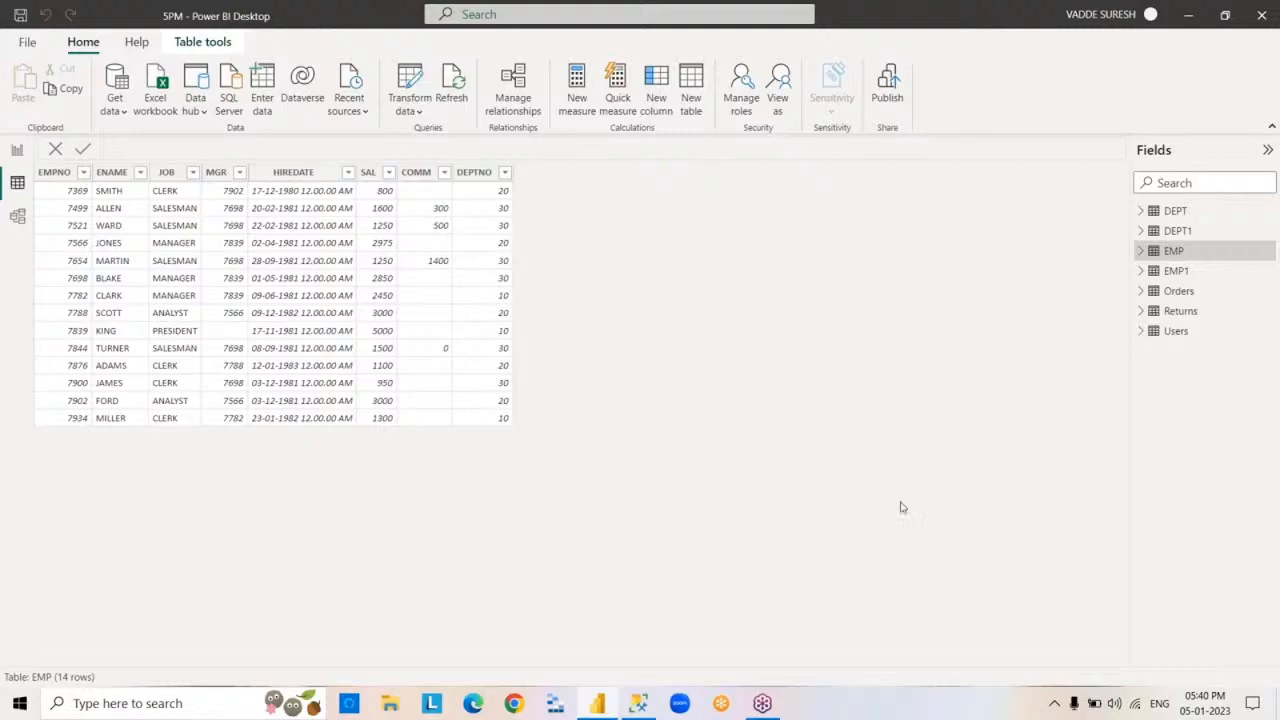
View the rows of the Orders, Returns, Users and EMP tables in turn
click(1172, 295)
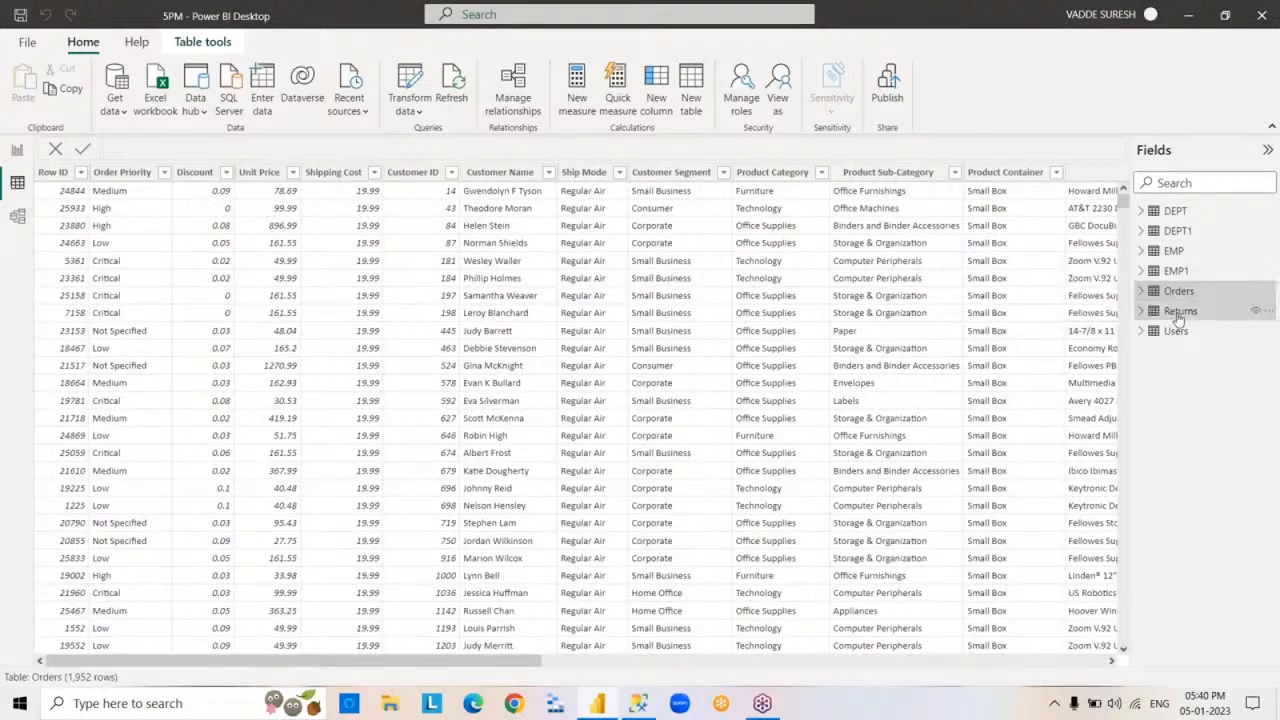
click(1178, 314)
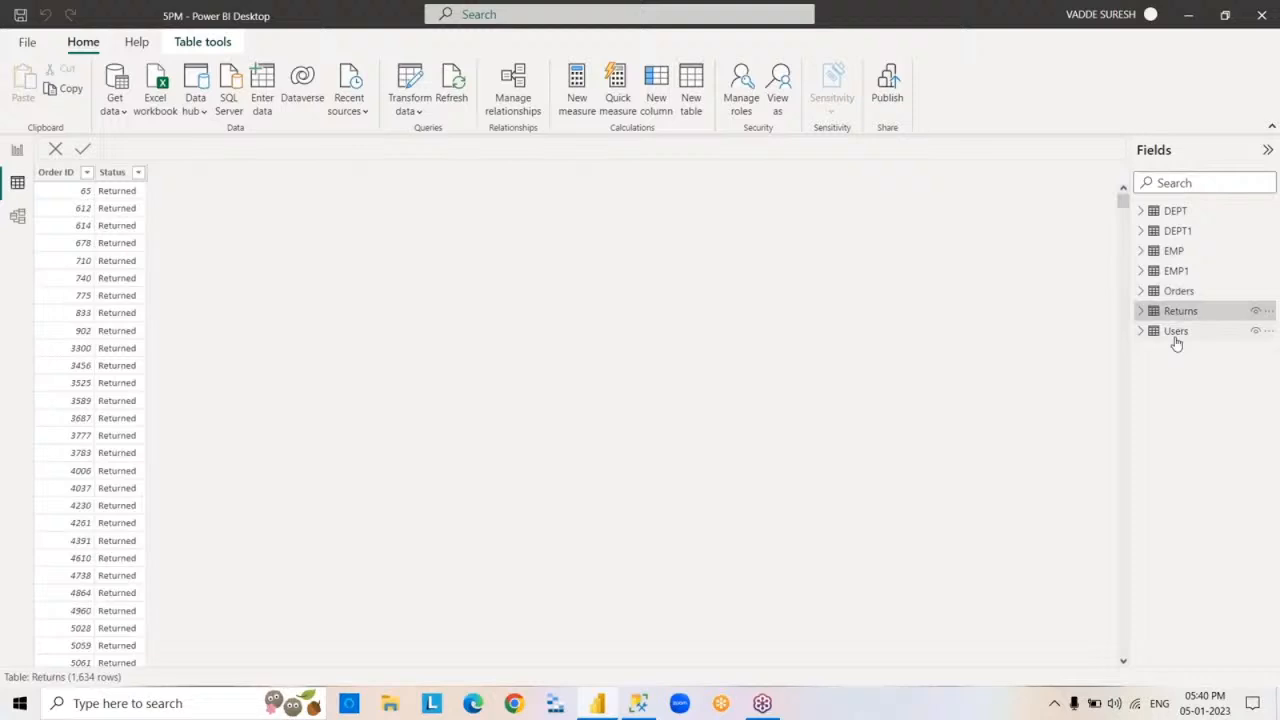
click(1176, 334)
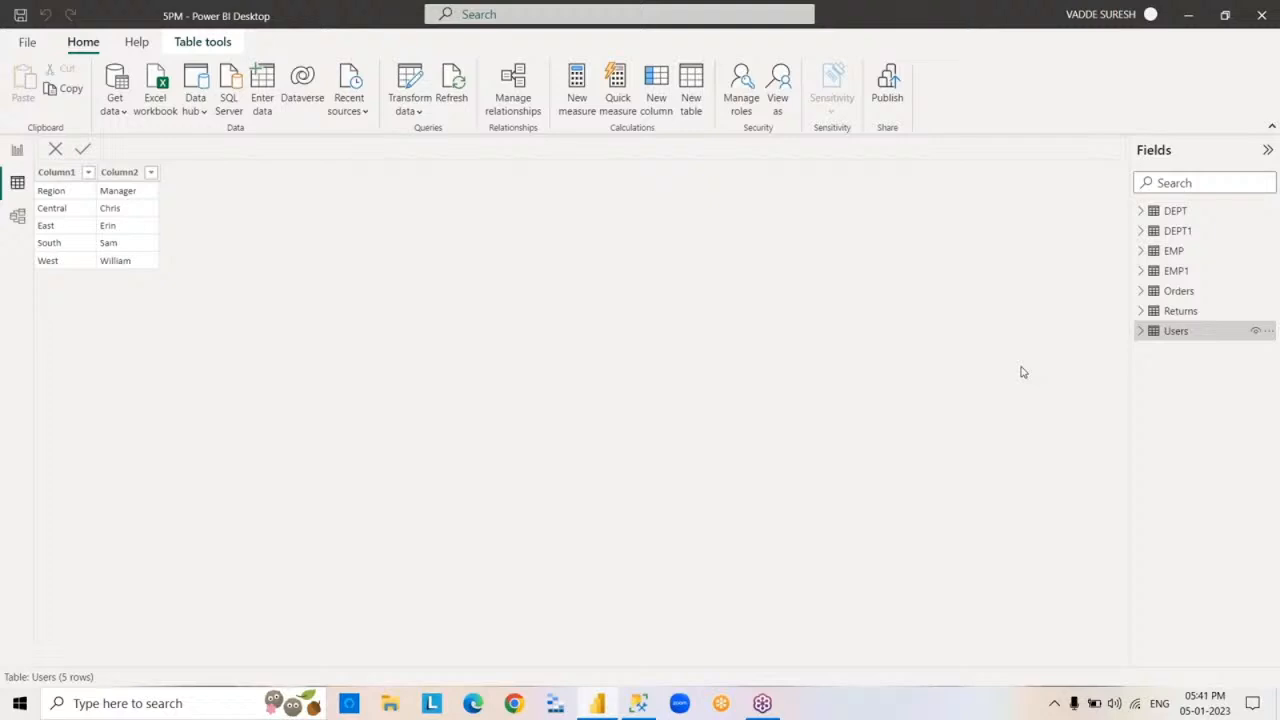
mouse_move(1160, 296)
click(1168, 256)
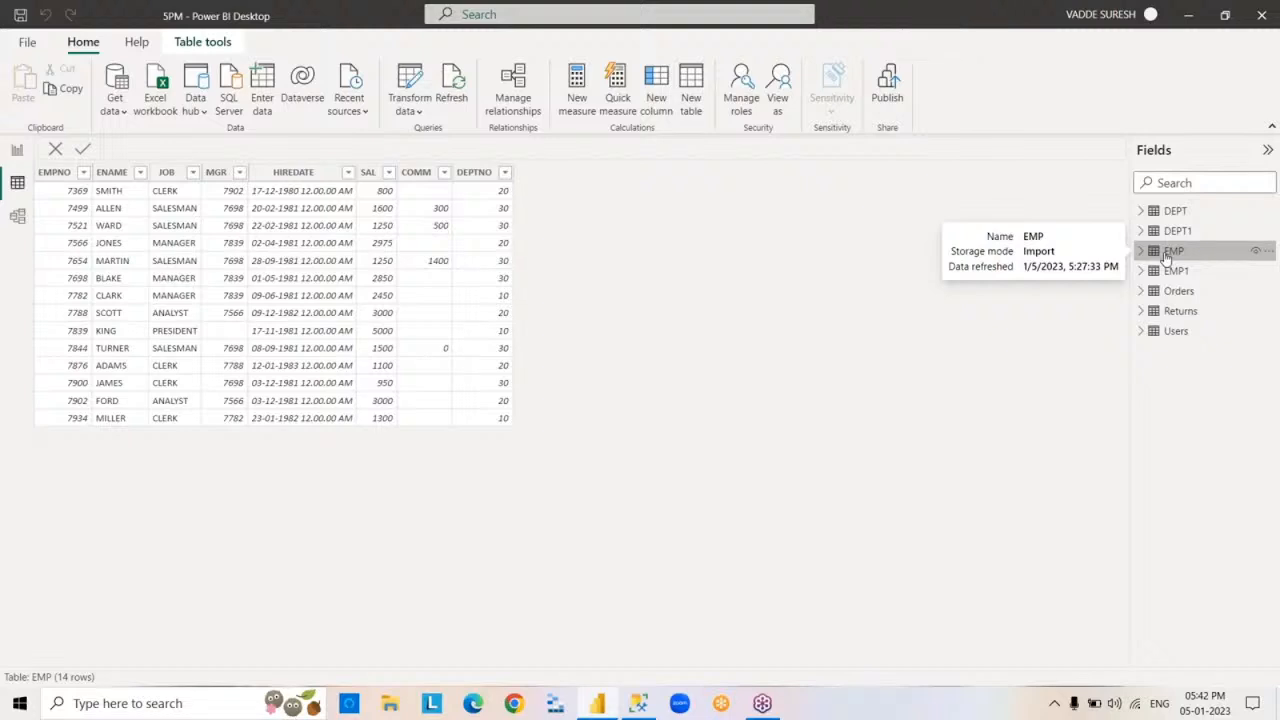
Start a Text/CSV import, select the CSVEMP file in the POWERBI folder and inspect its contents in Notepad
click(123, 116)
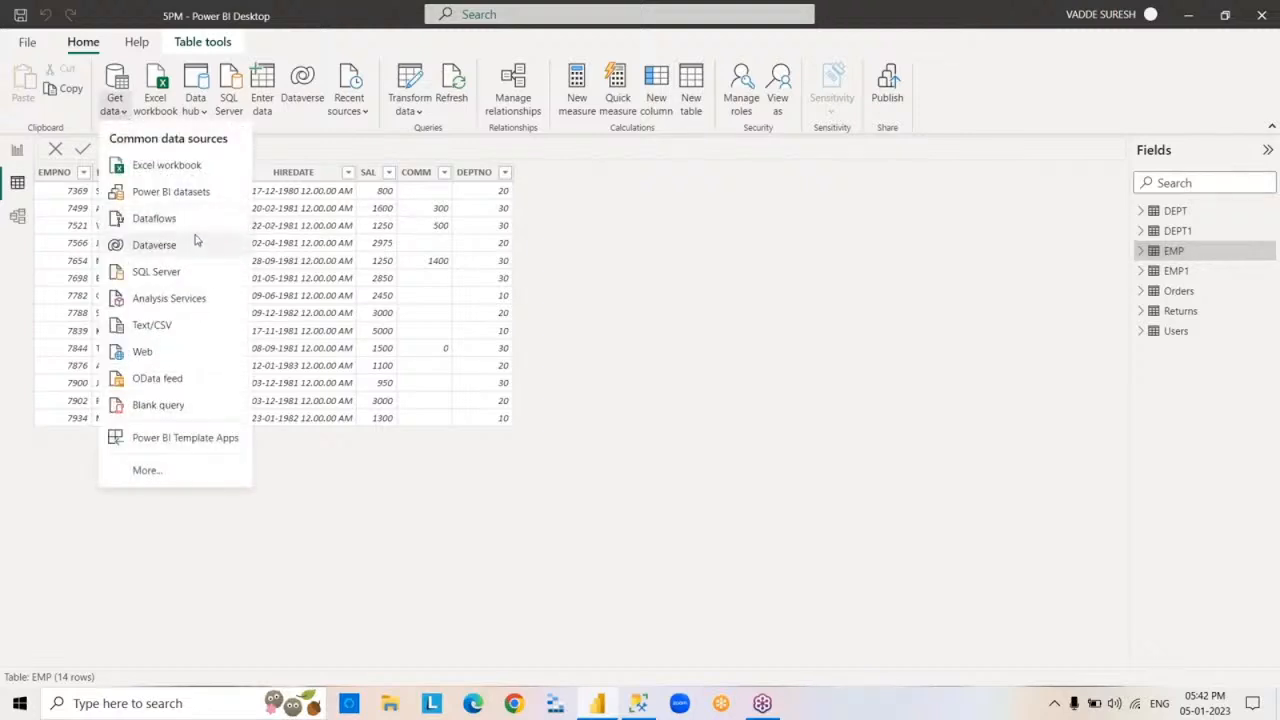
click(189, 325)
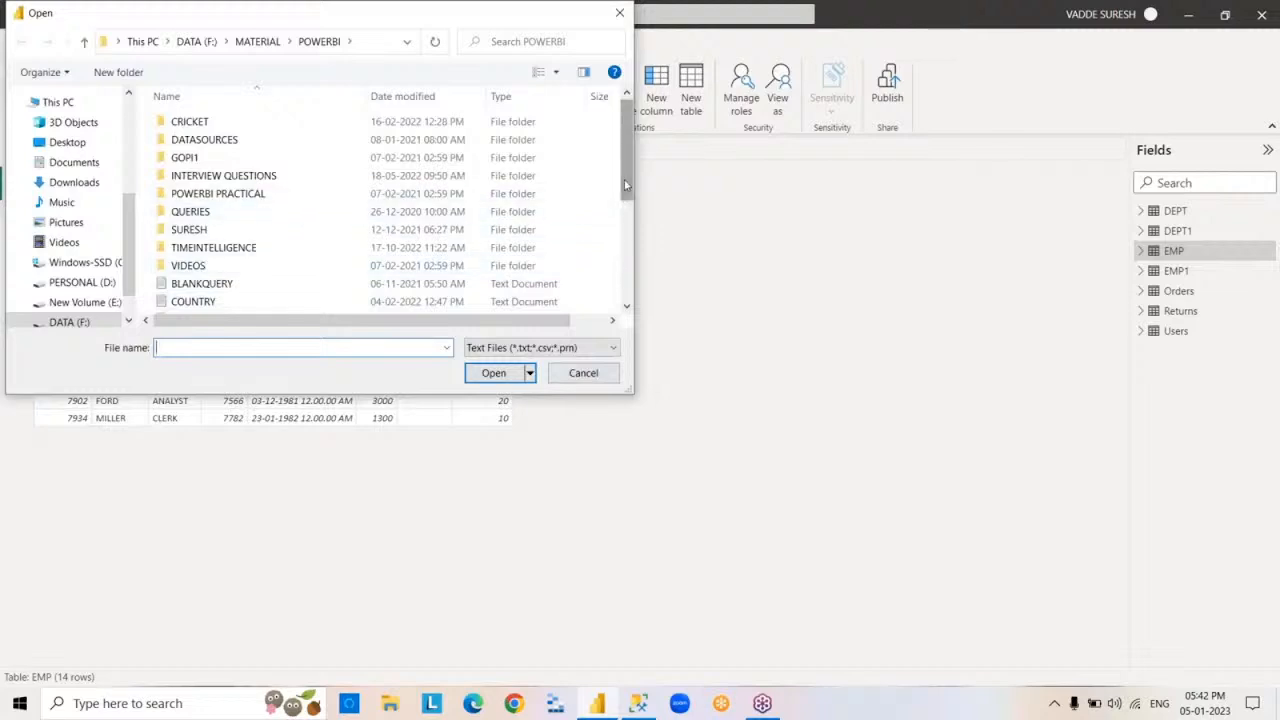
drag(626, 190, 624, 216)
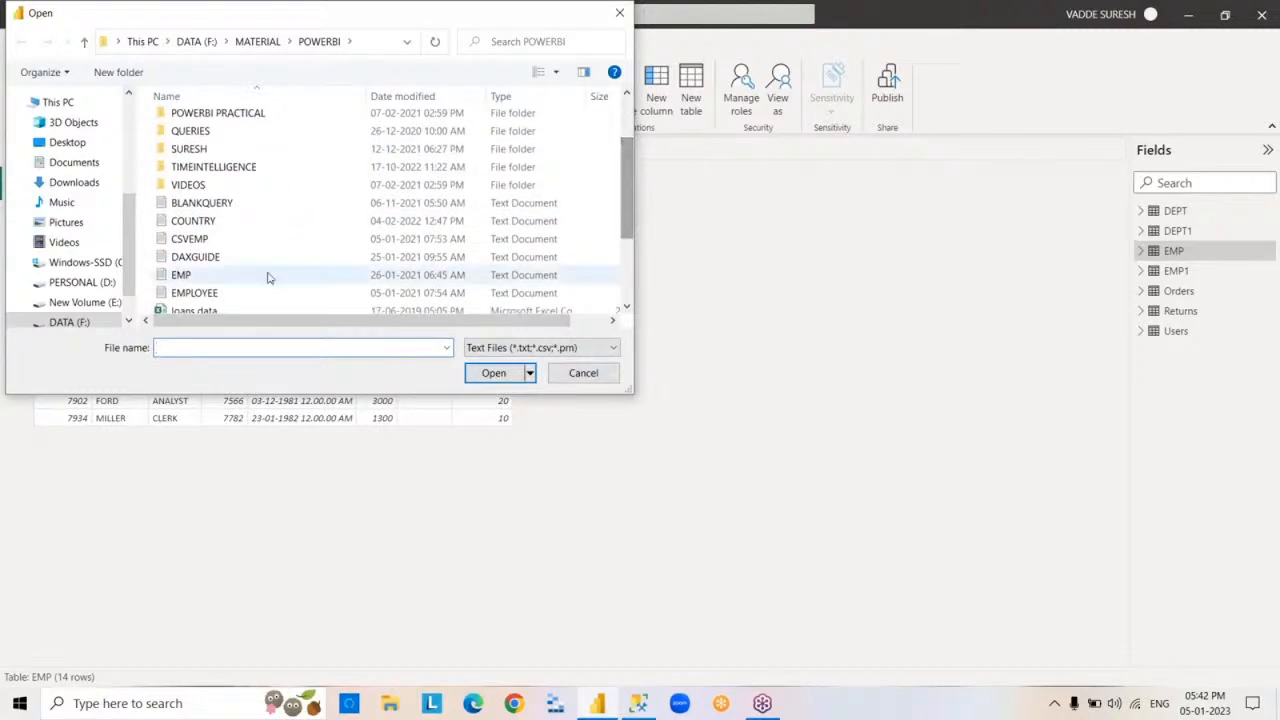
click(222, 241)
right_click(223, 240)
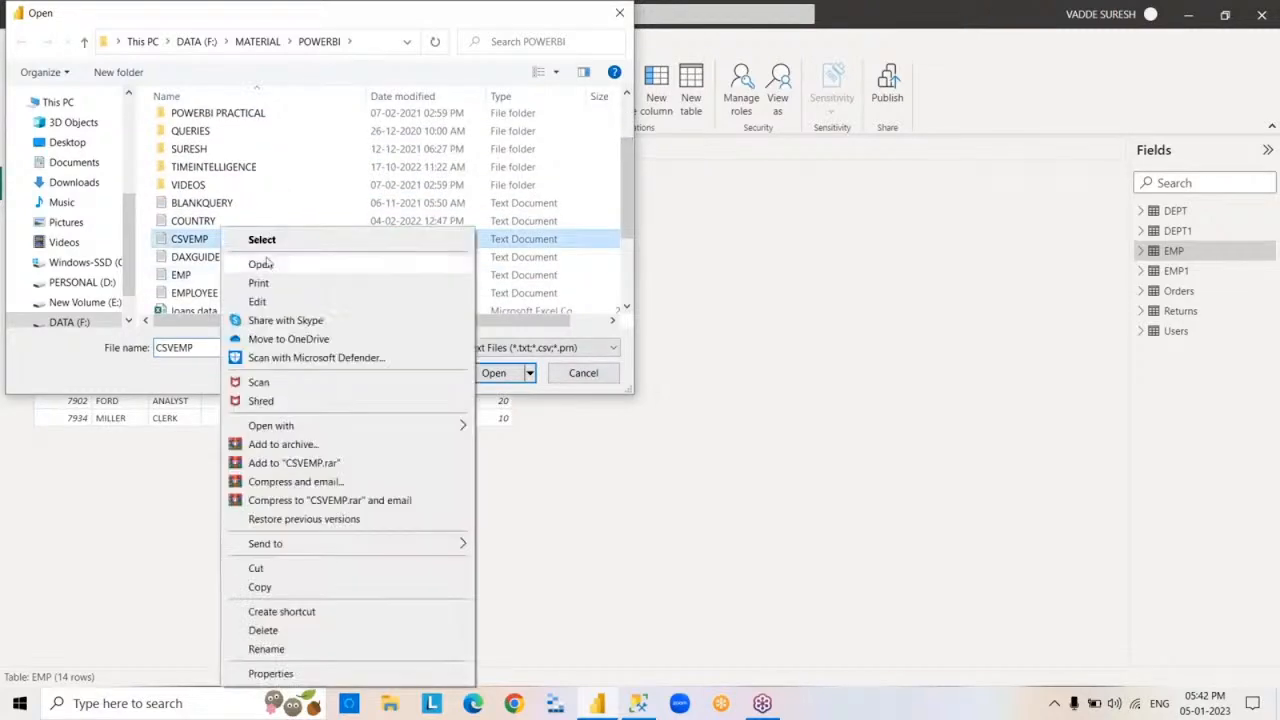
click(281, 269)
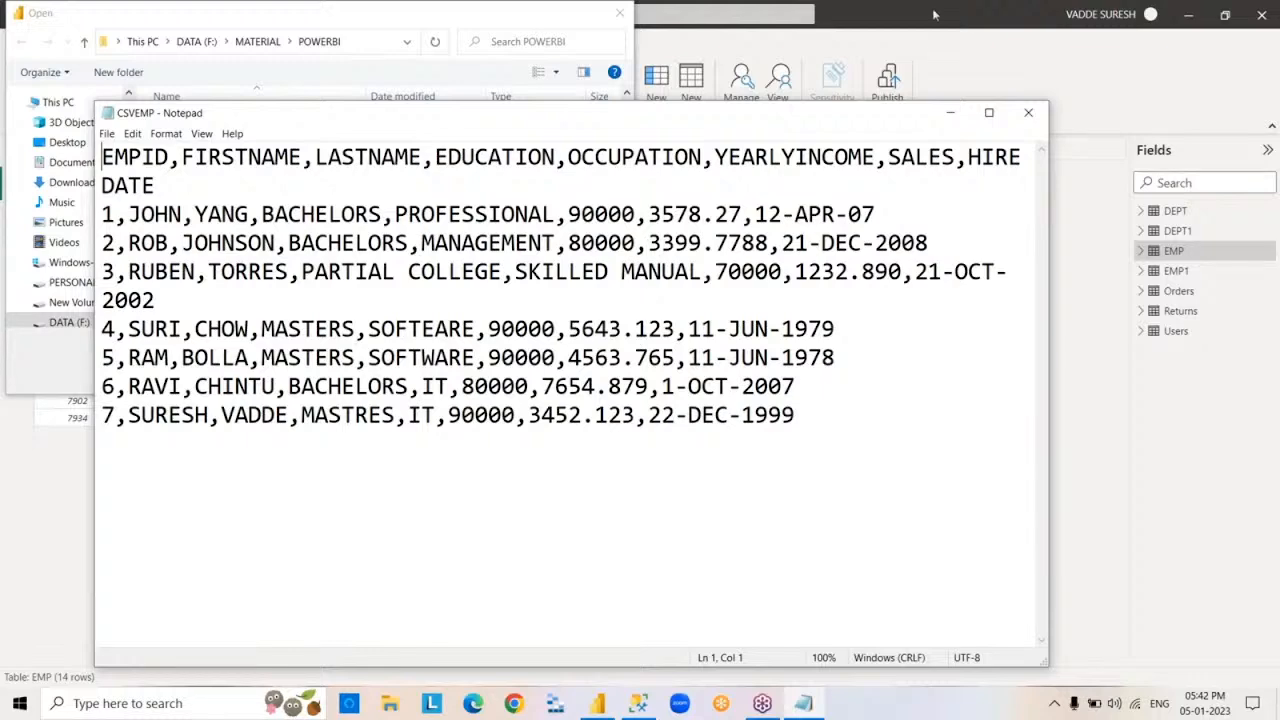
click(1030, 115)
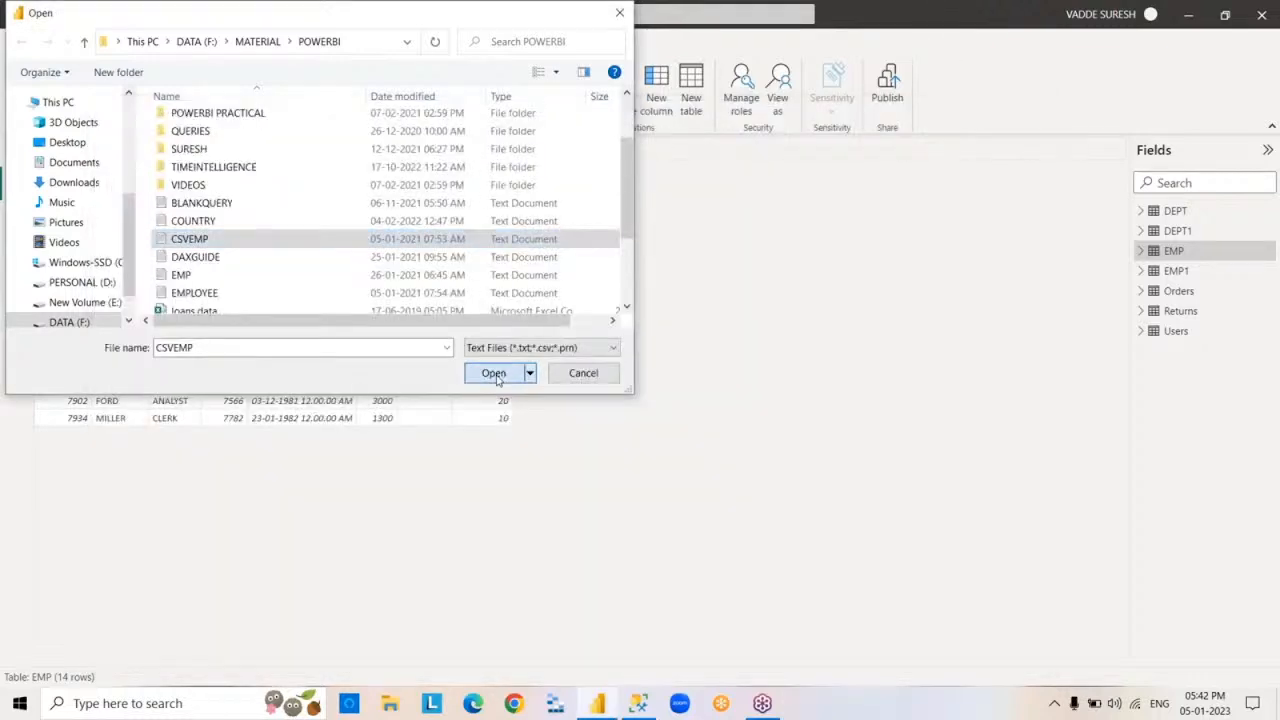
Load the comma-delimited CSVEMP file into the model and view the new table's rows
click(496, 374)
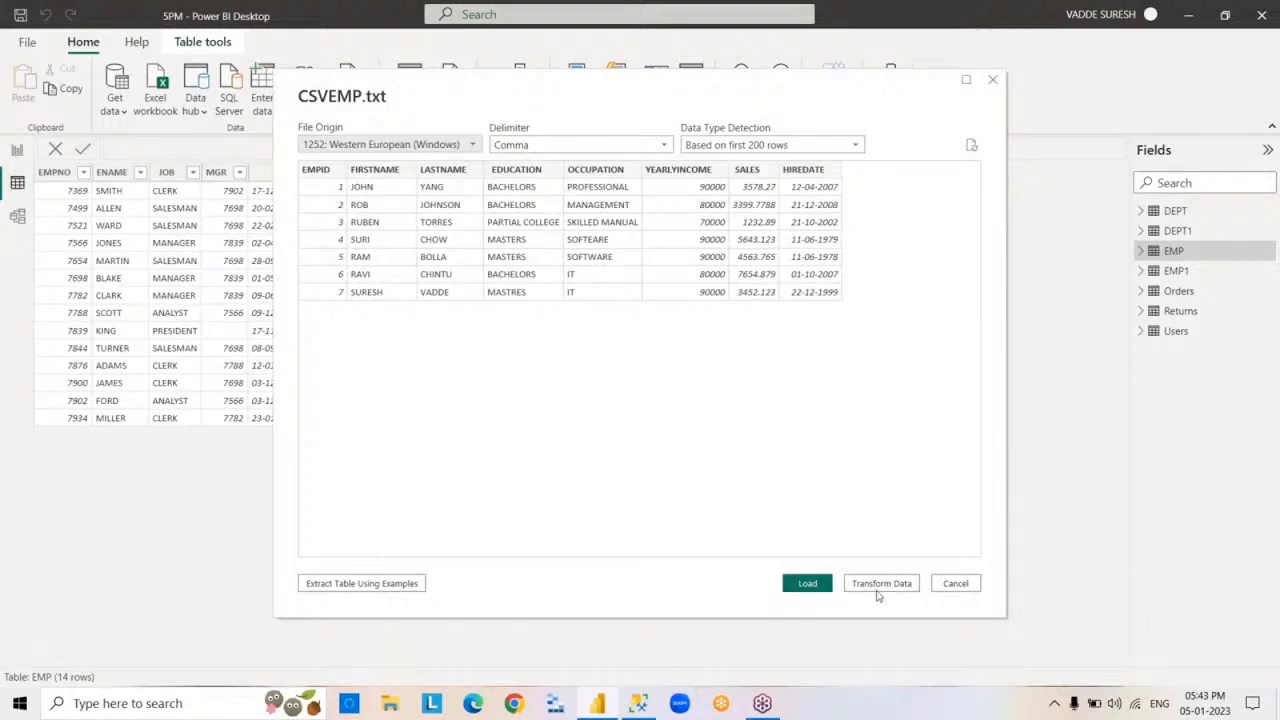
click(808, 584)
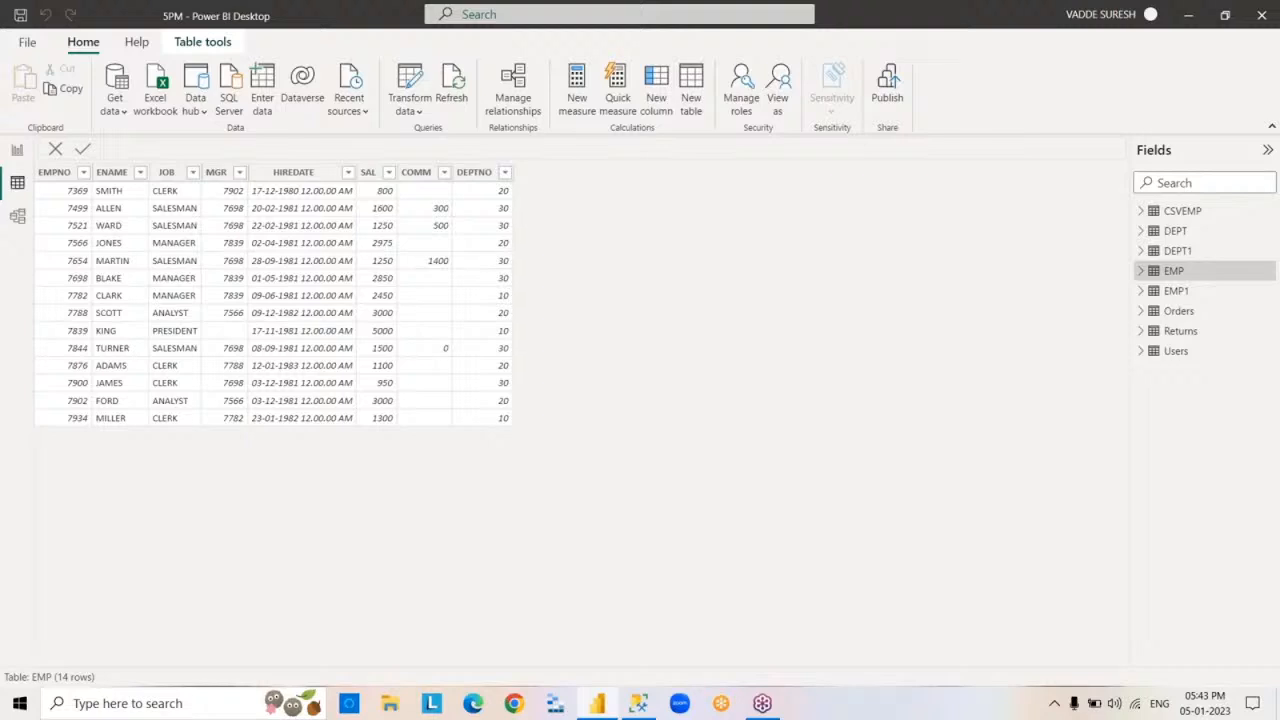
click(1180, 213)
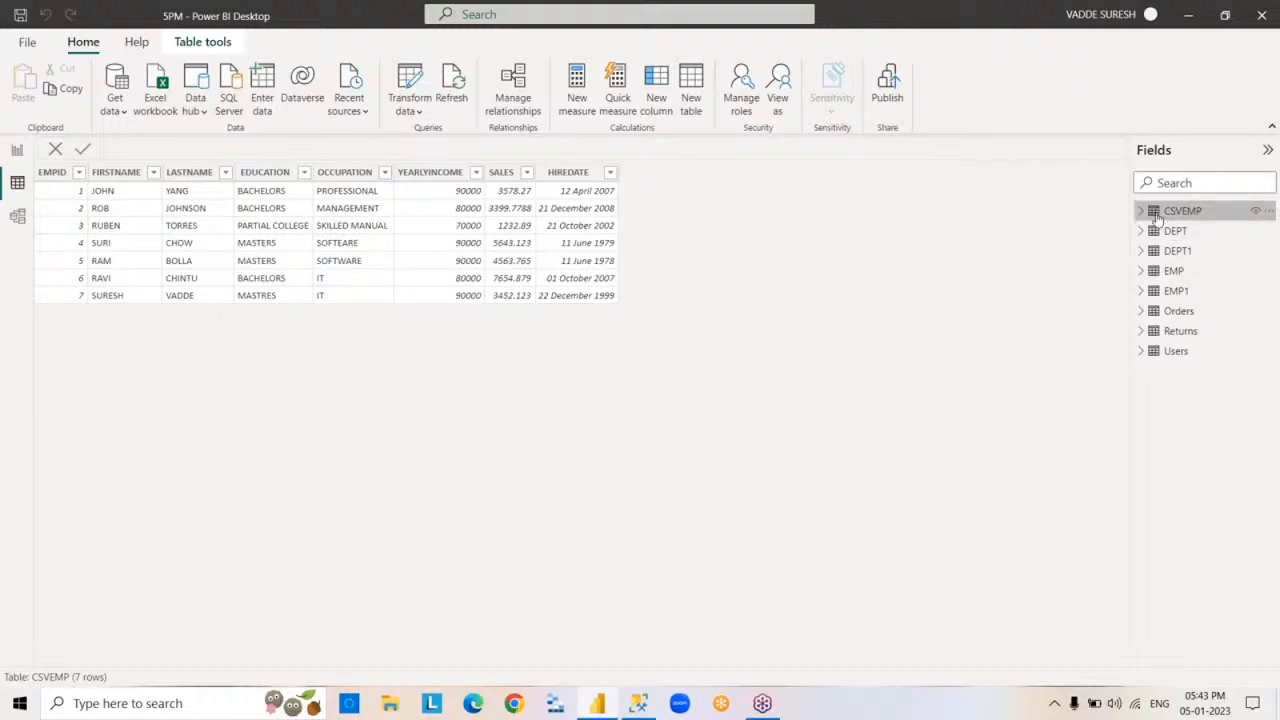
Examine the Orders table's field list and collapse it again
mouse_move(1157, 218)
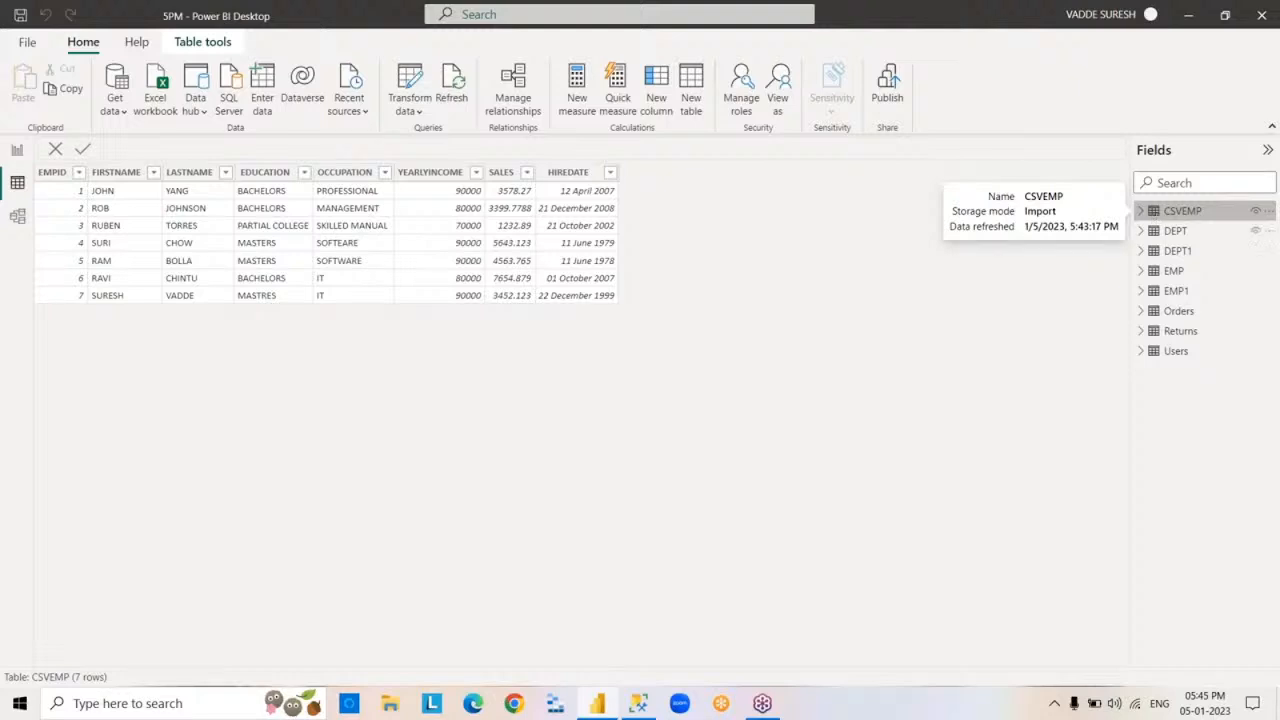
click(1147, 316)
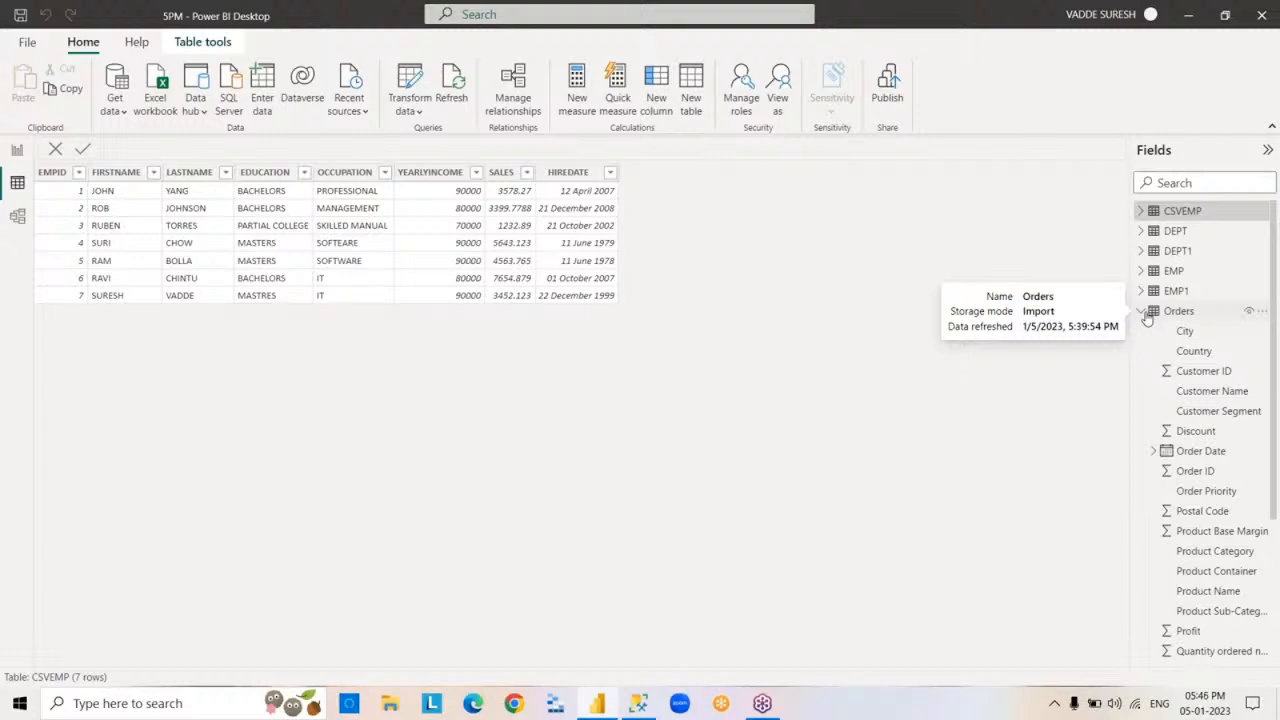
click(1142, 311)
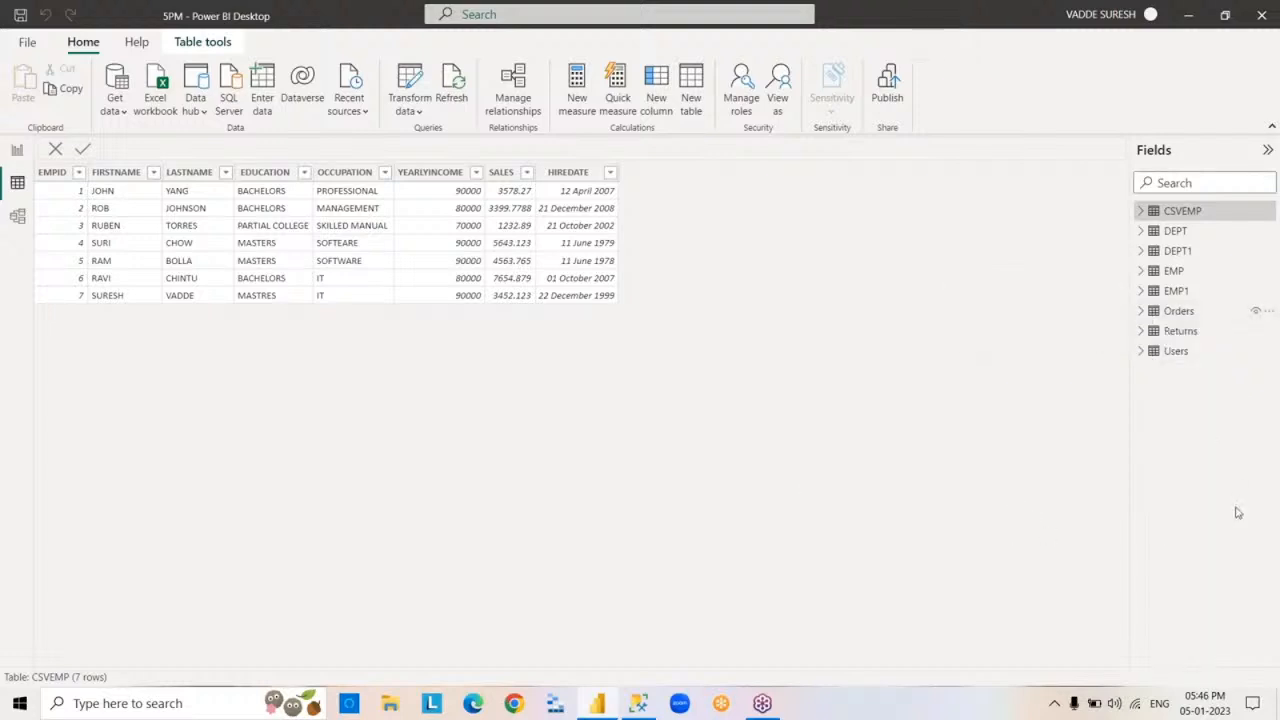
Close the 5PM report and save its changes
click(1262, 14)
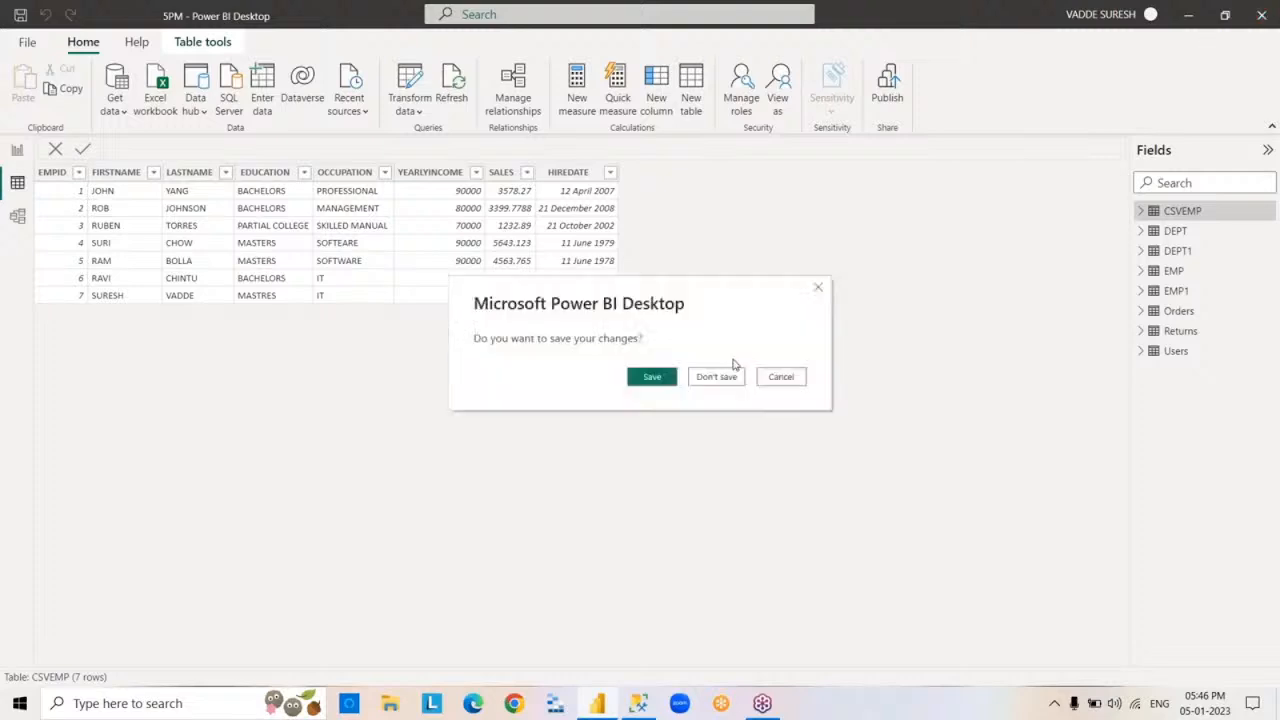
click(653, 377)
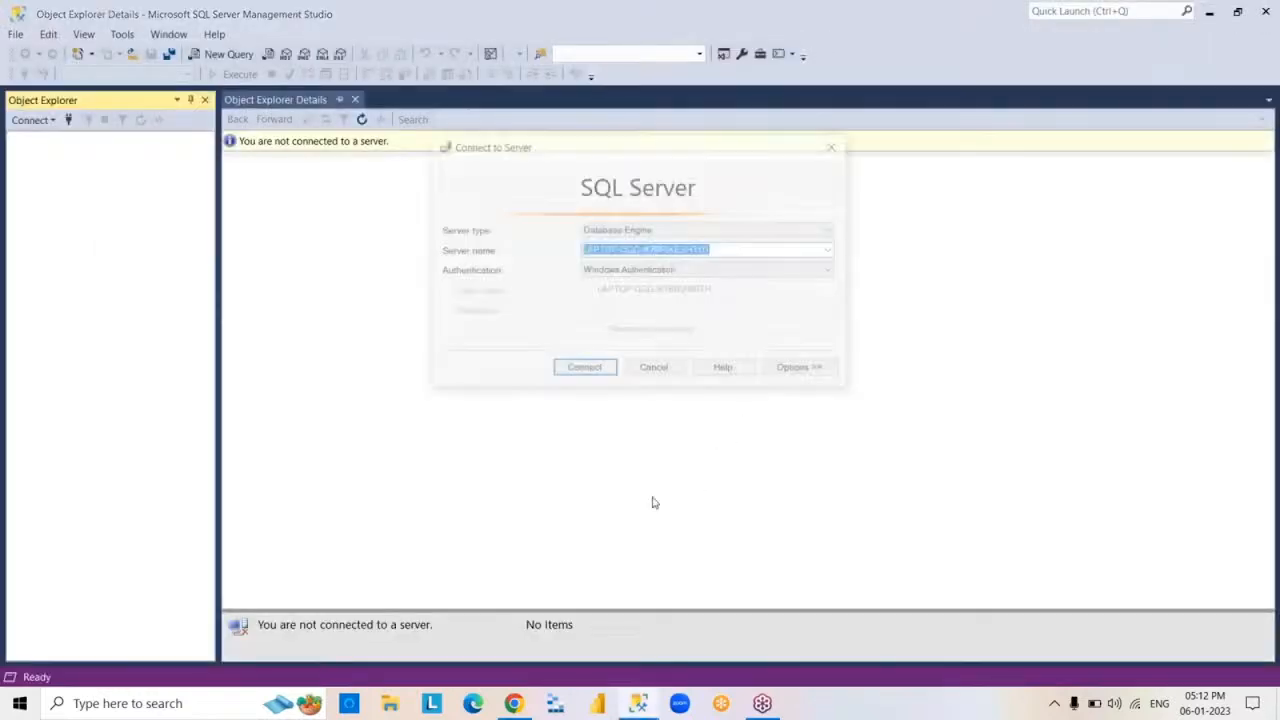
Switch to SQL Server Management Studio and connect to the Database Engine on LAPTOP-QGGJK7BR\KESHTO1 with Windows Authentication
click(586, 369)
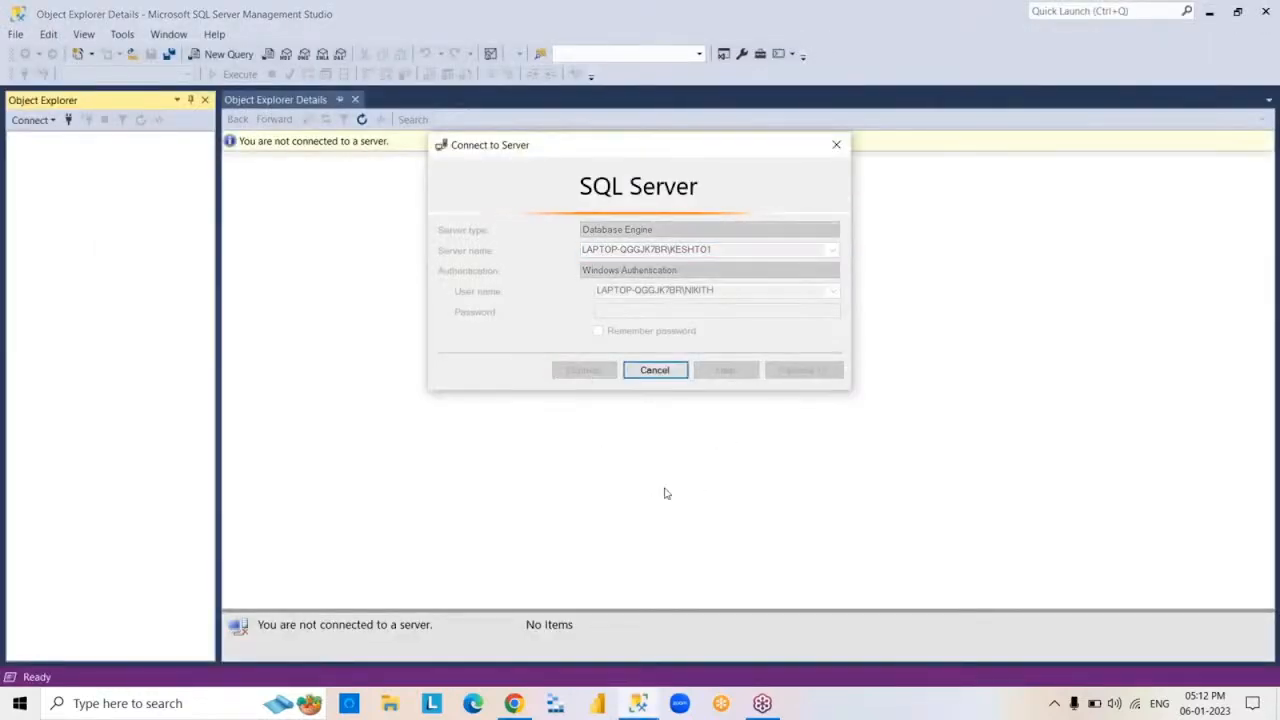
Switch to Power BI Desktop and open the 5PM.pbix report
click(1208, 13)
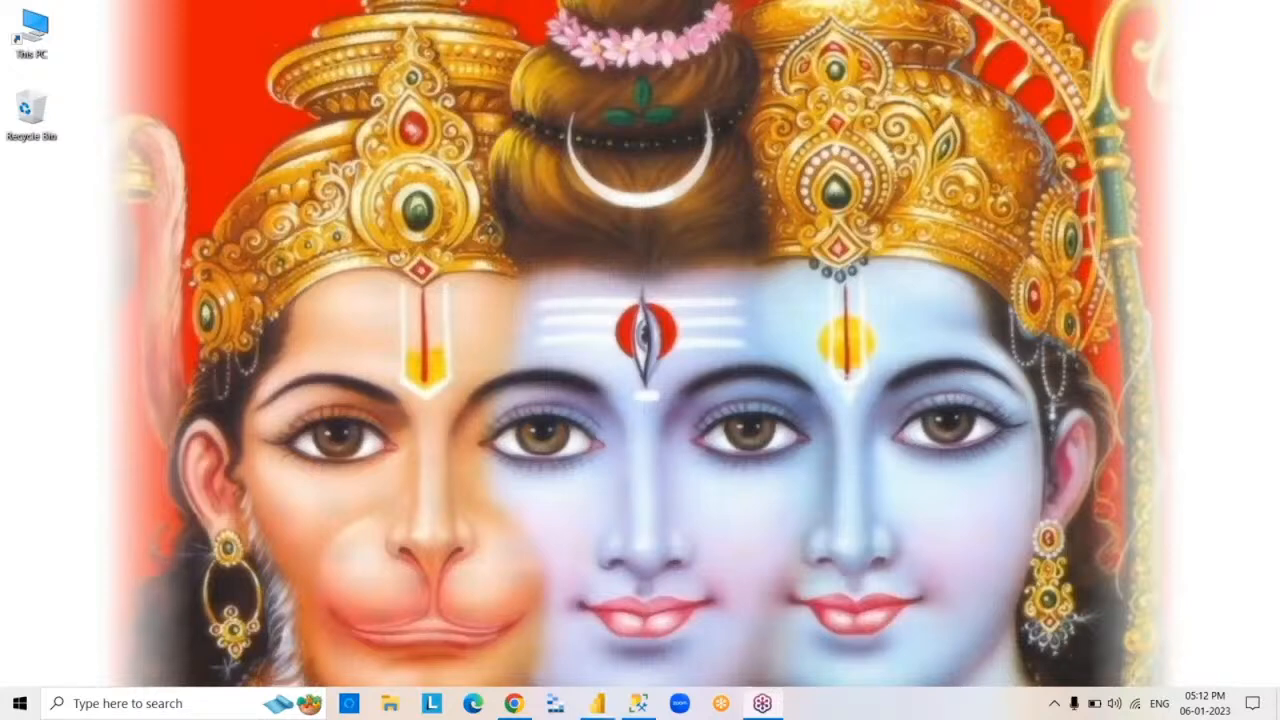
click(597, 703)
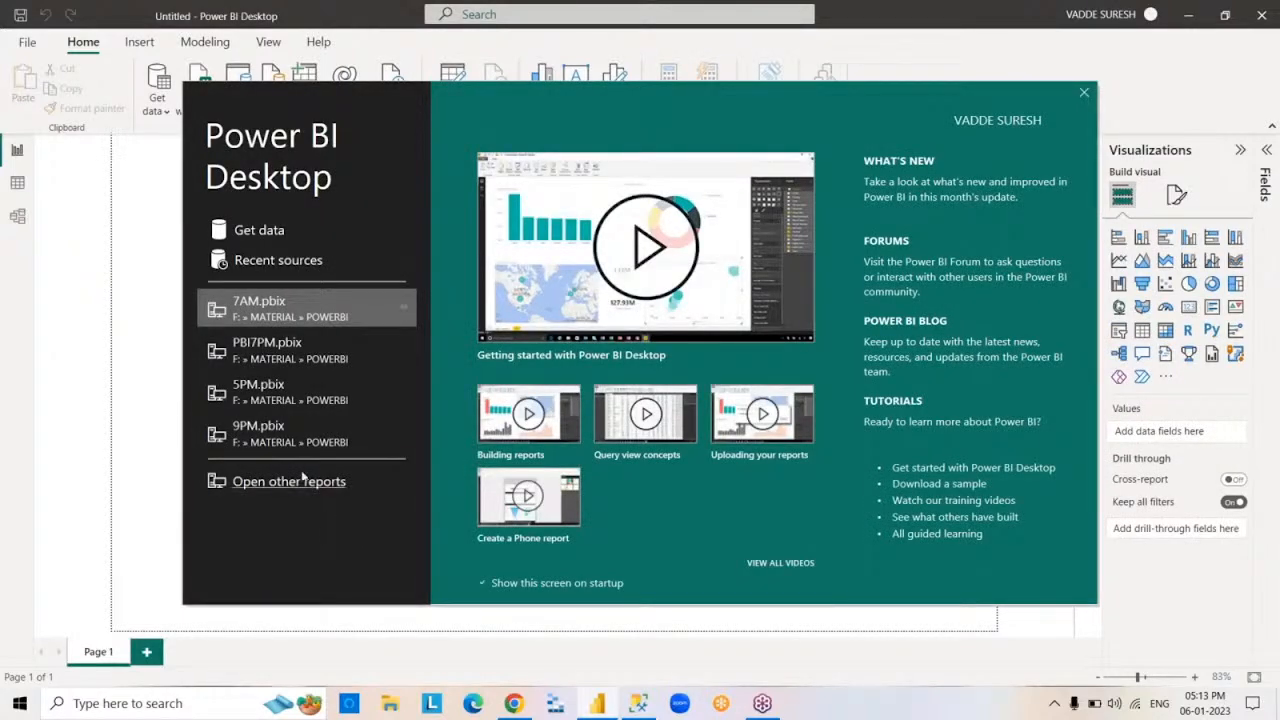
click(239, 399)
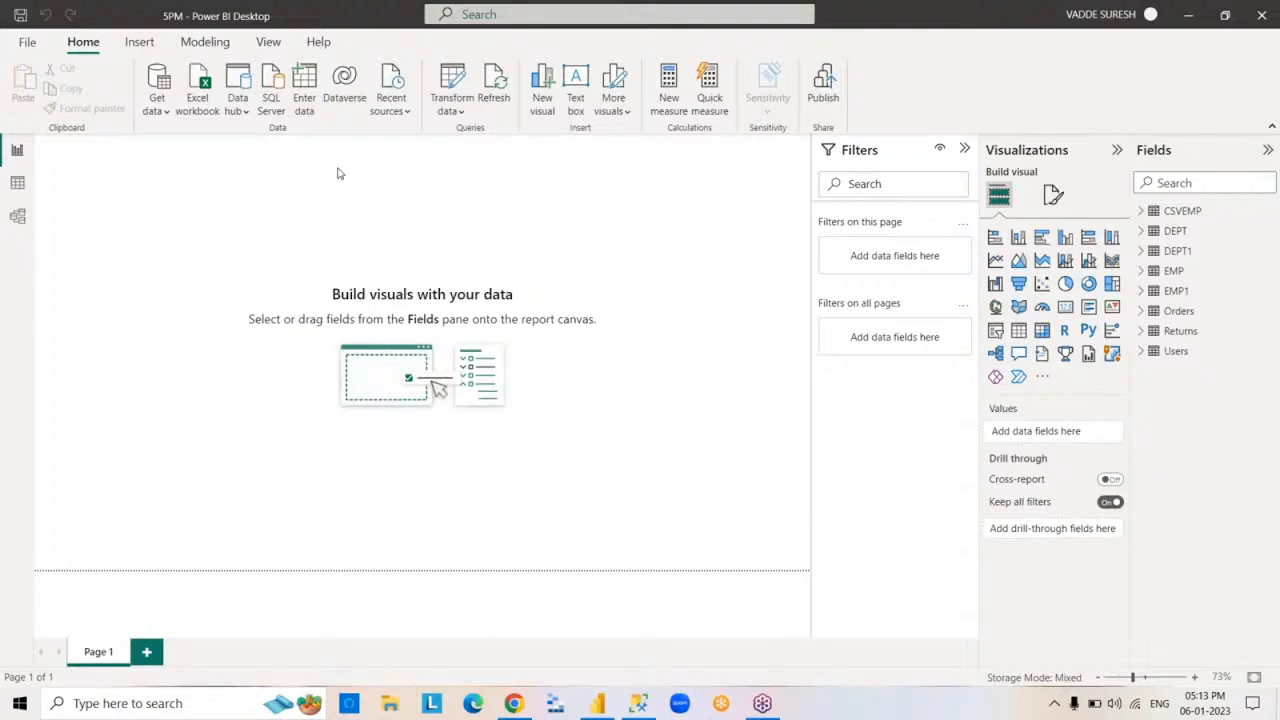
Start a manually entered table and name its three columns ID, ENAME and SAL
click(307, 95)
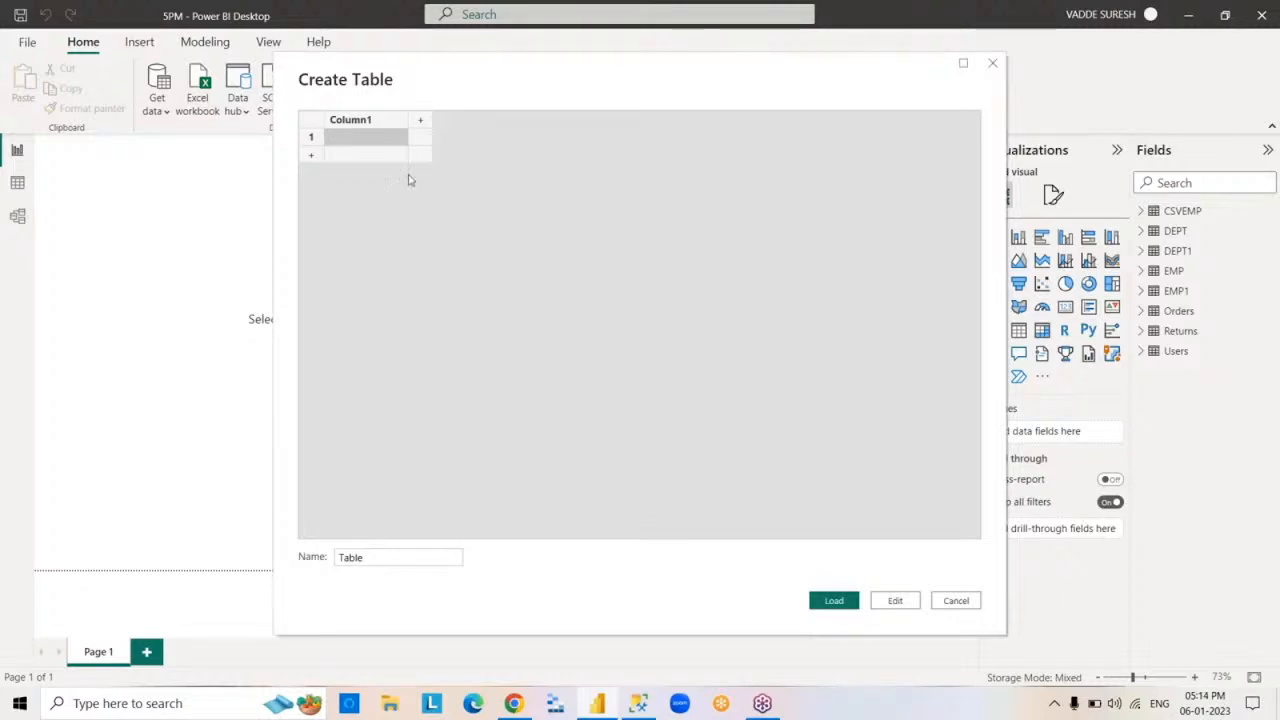
click(385, 122)
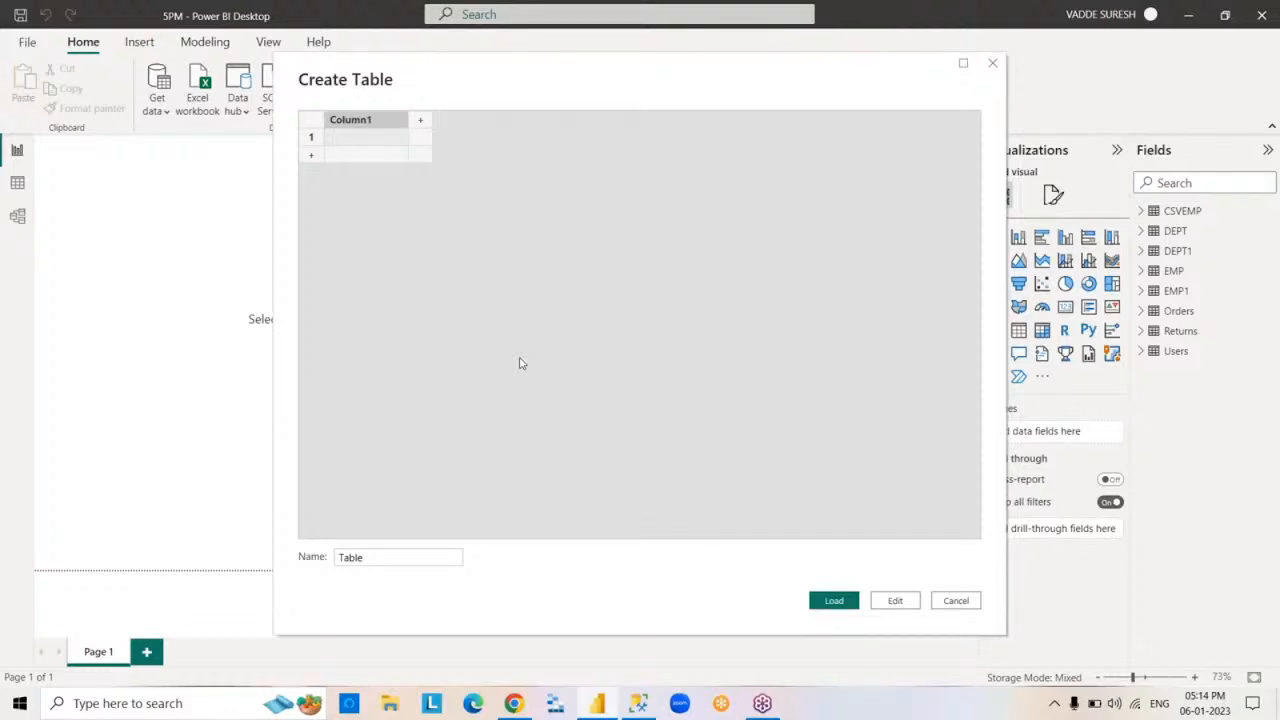
text(ID)
key(Tab)
text(ENAME)
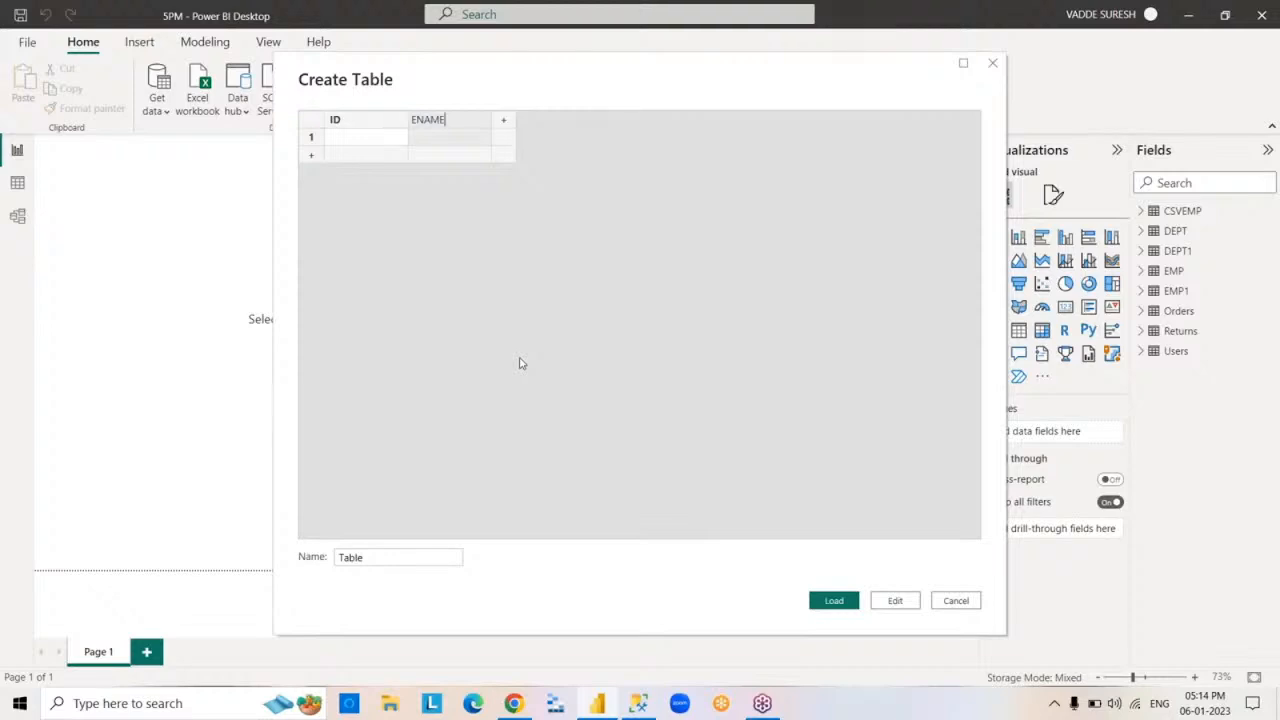
key(Tab)
text(SAL)
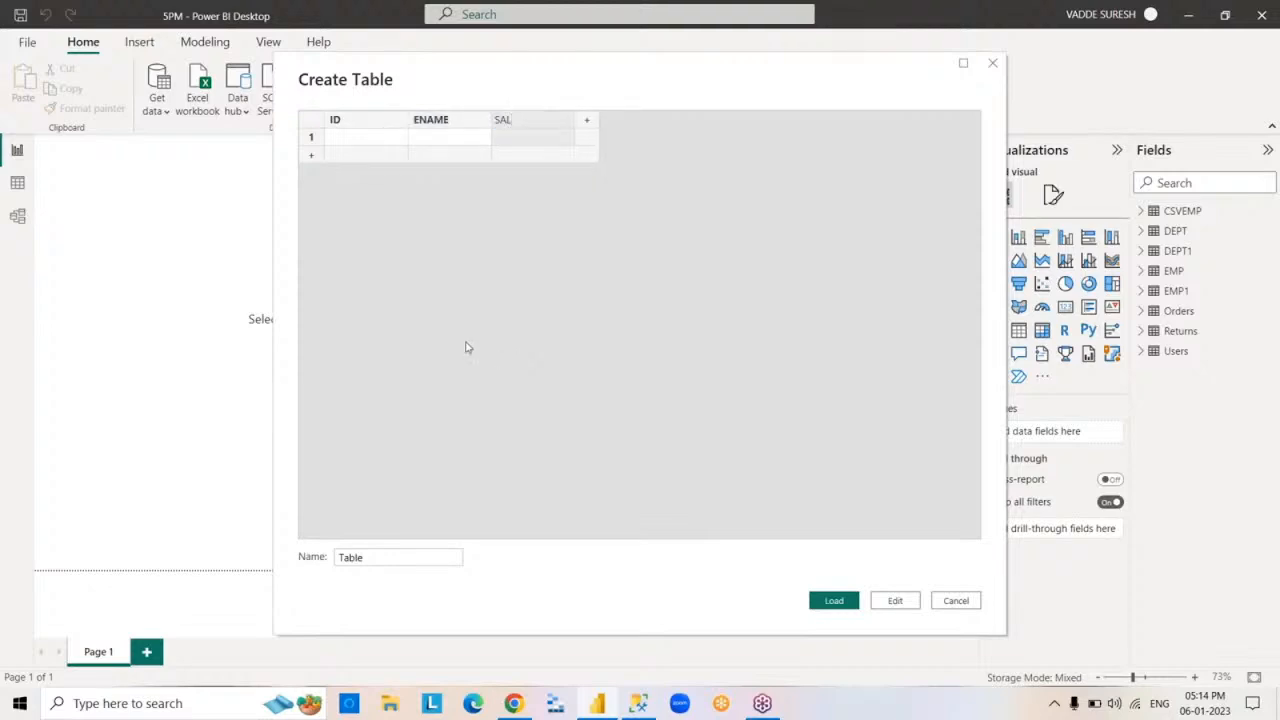
Fill the first row with ID 1, the employee's first name as ENAME, and SAL 7000
click(375, 139)
text(1)
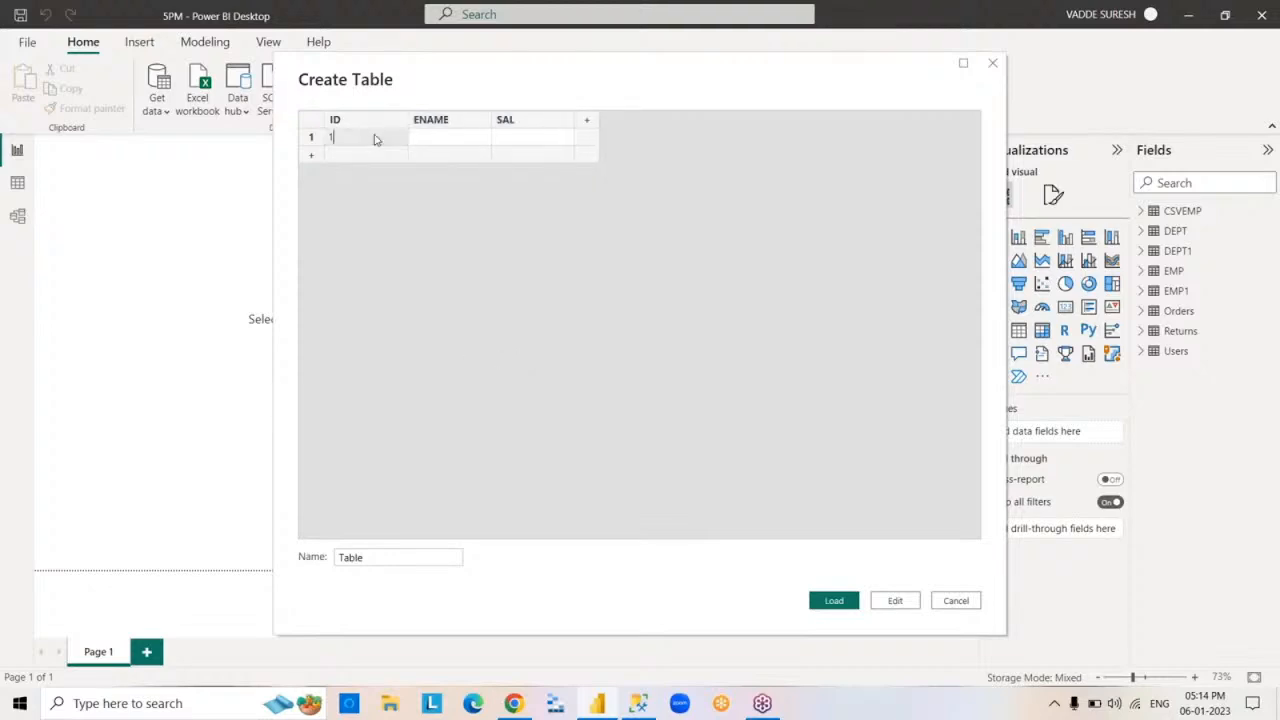
key(Tab)
text(SURESH)
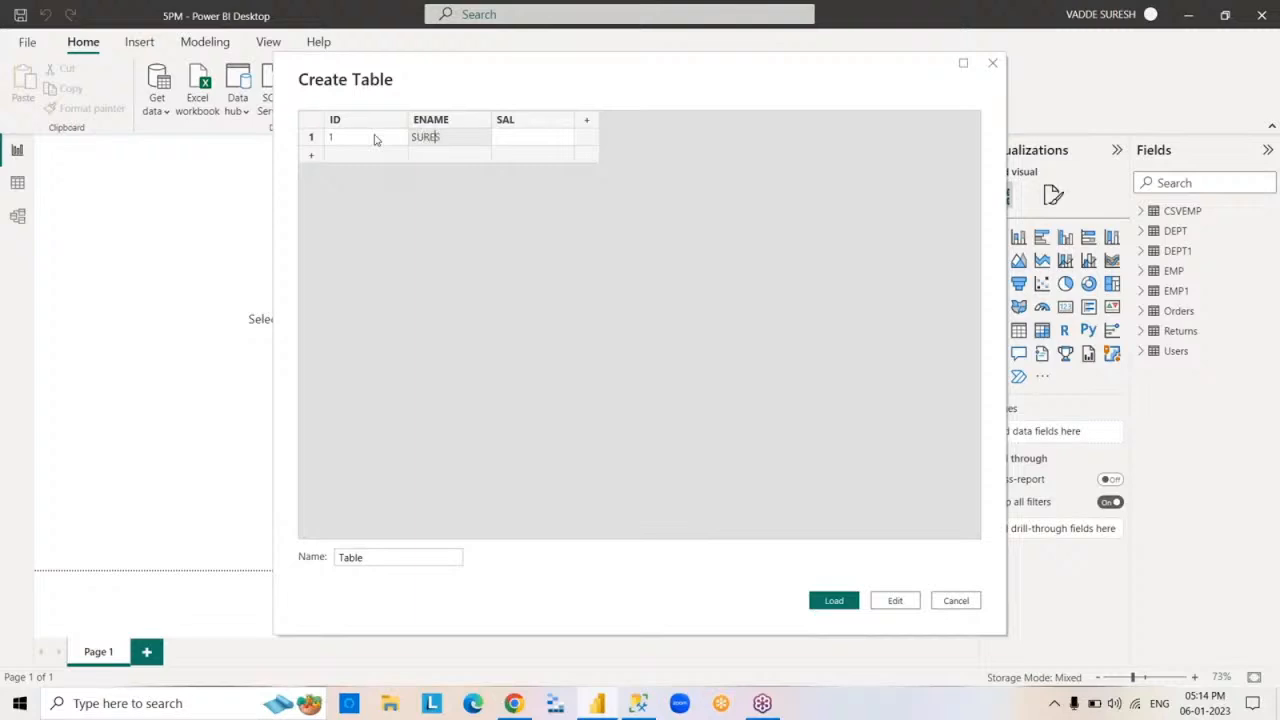
key(Tab)
text(7000)
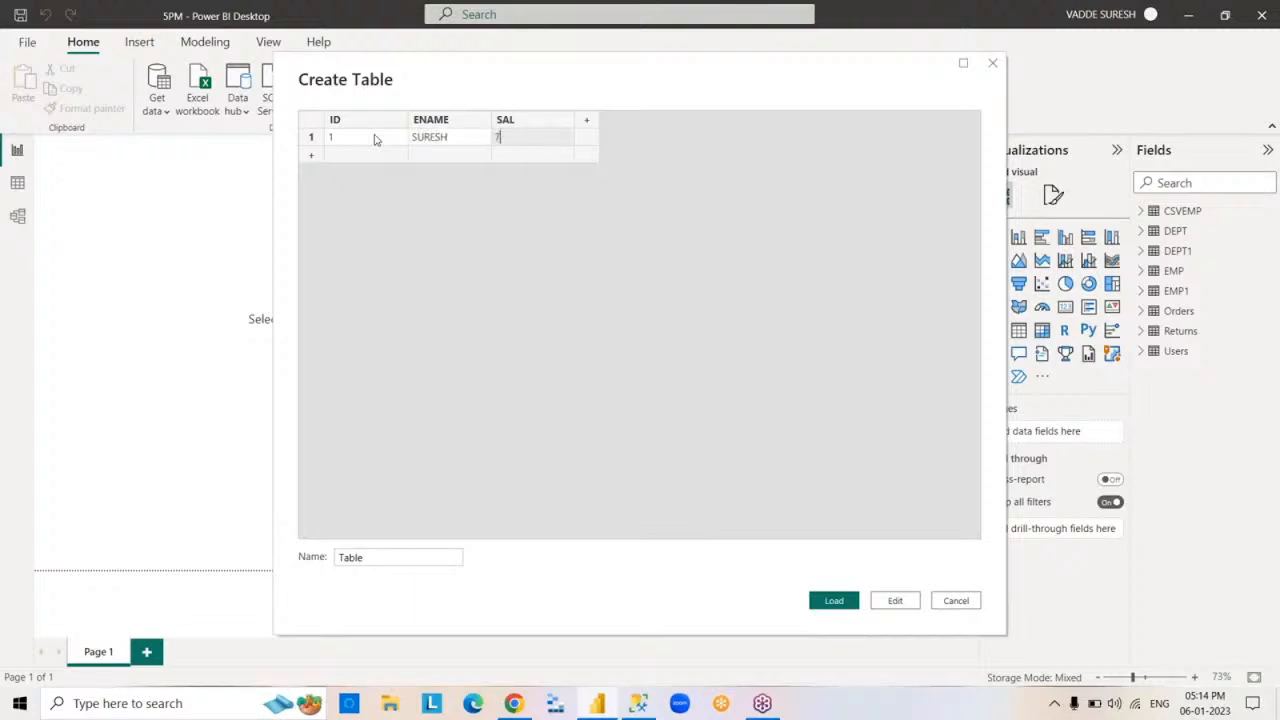
Name the new table EMP2 and load it into the model
double_click(389, 558)
text(EMP)
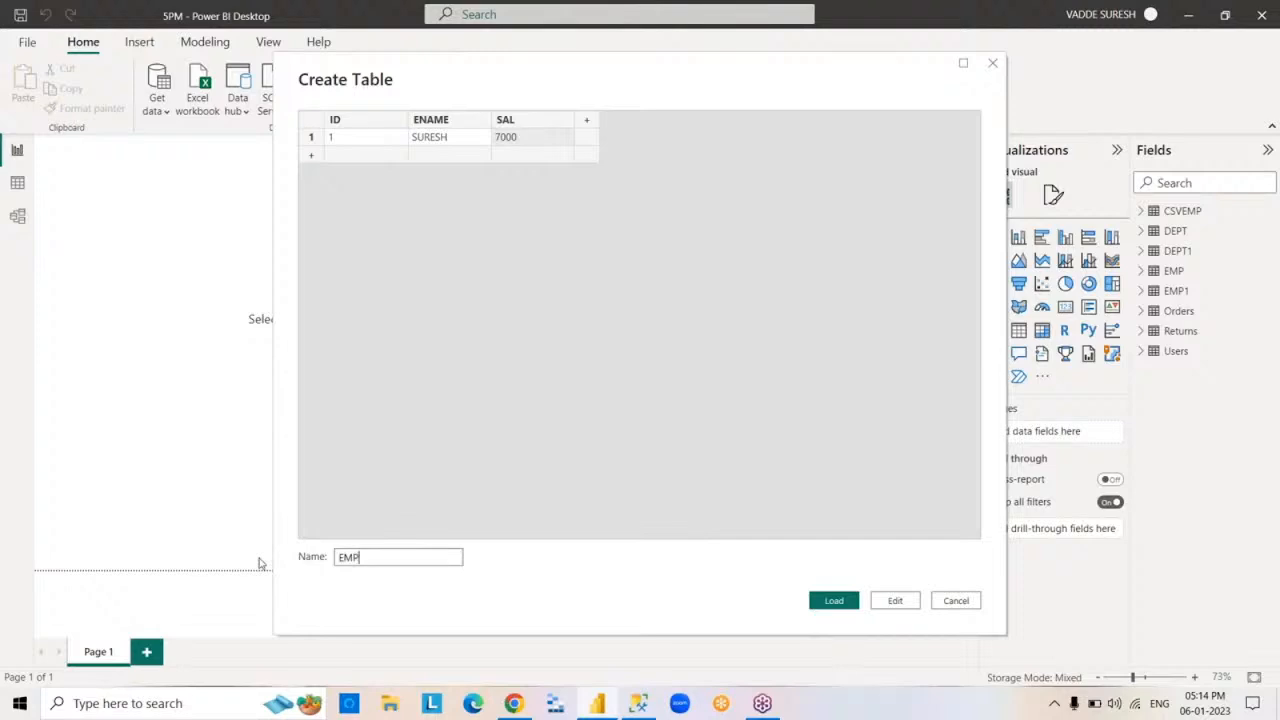
text(2)
click(838, 601)
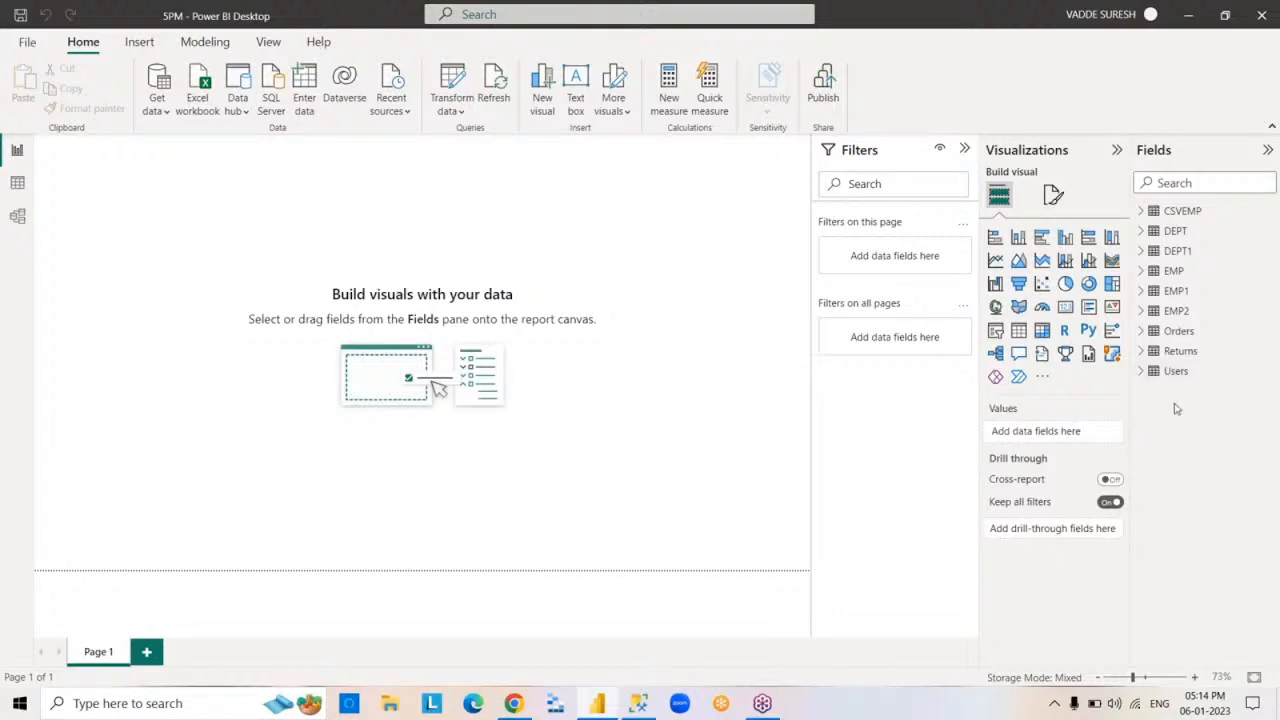
View the rows of the EMP2 table in the data view
click(1176, 312)
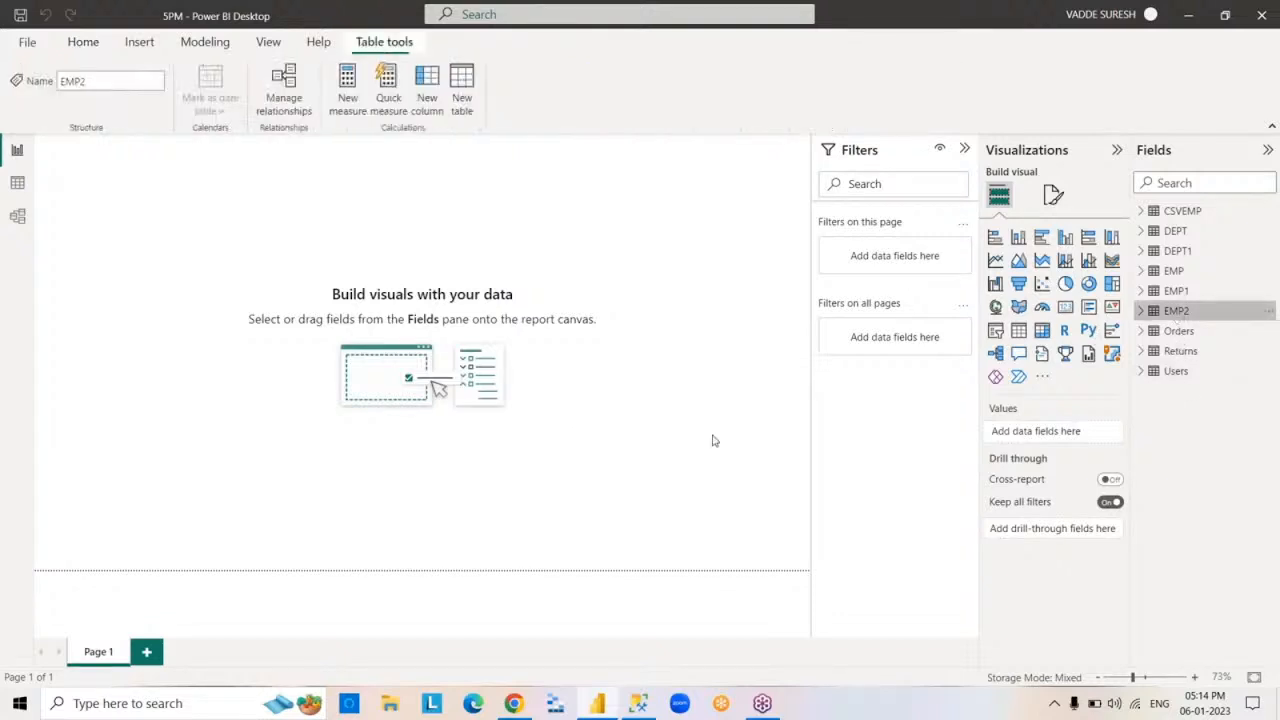
click(17, 185)
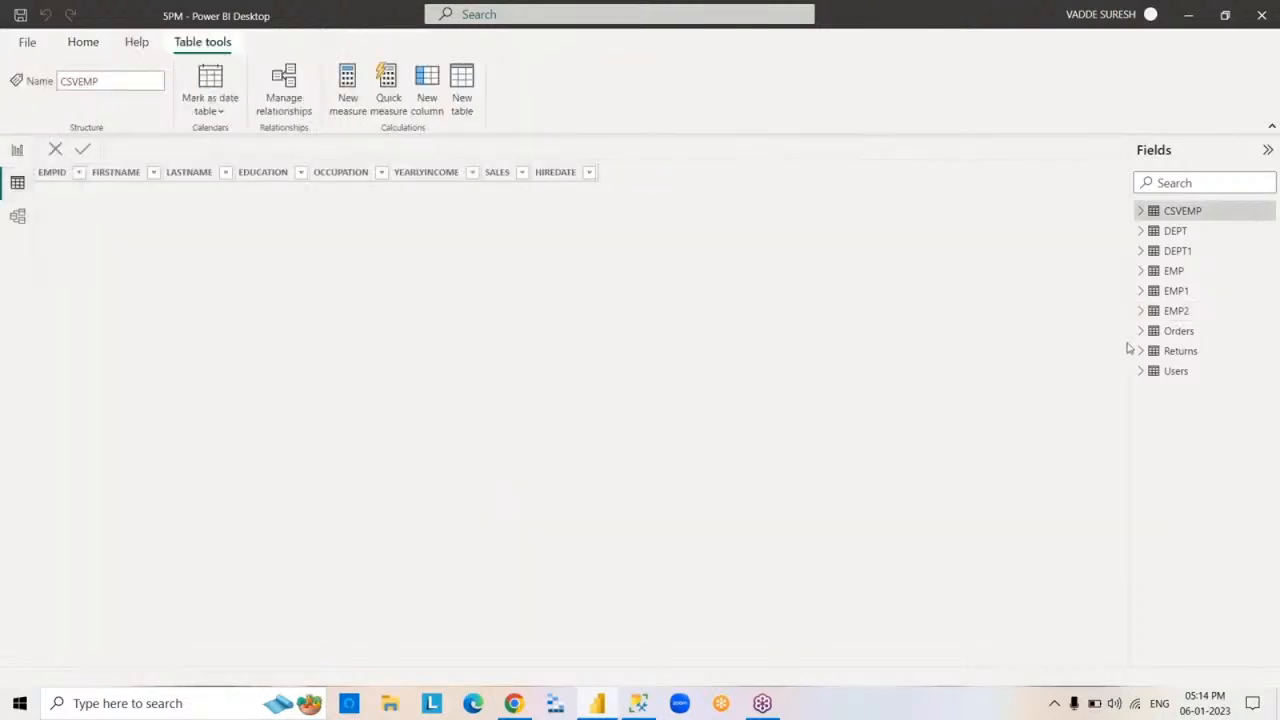
click(1177, 313)
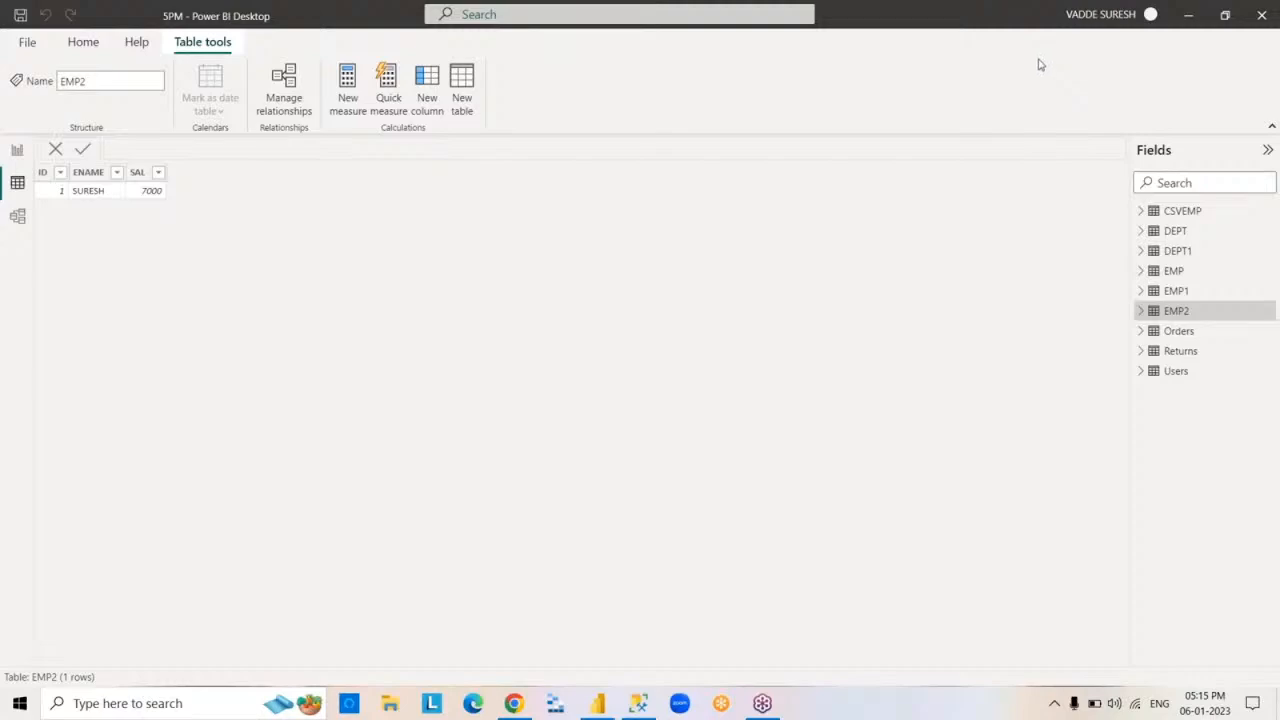
Switch to SQL Server Management Studio
click(1190, 14)
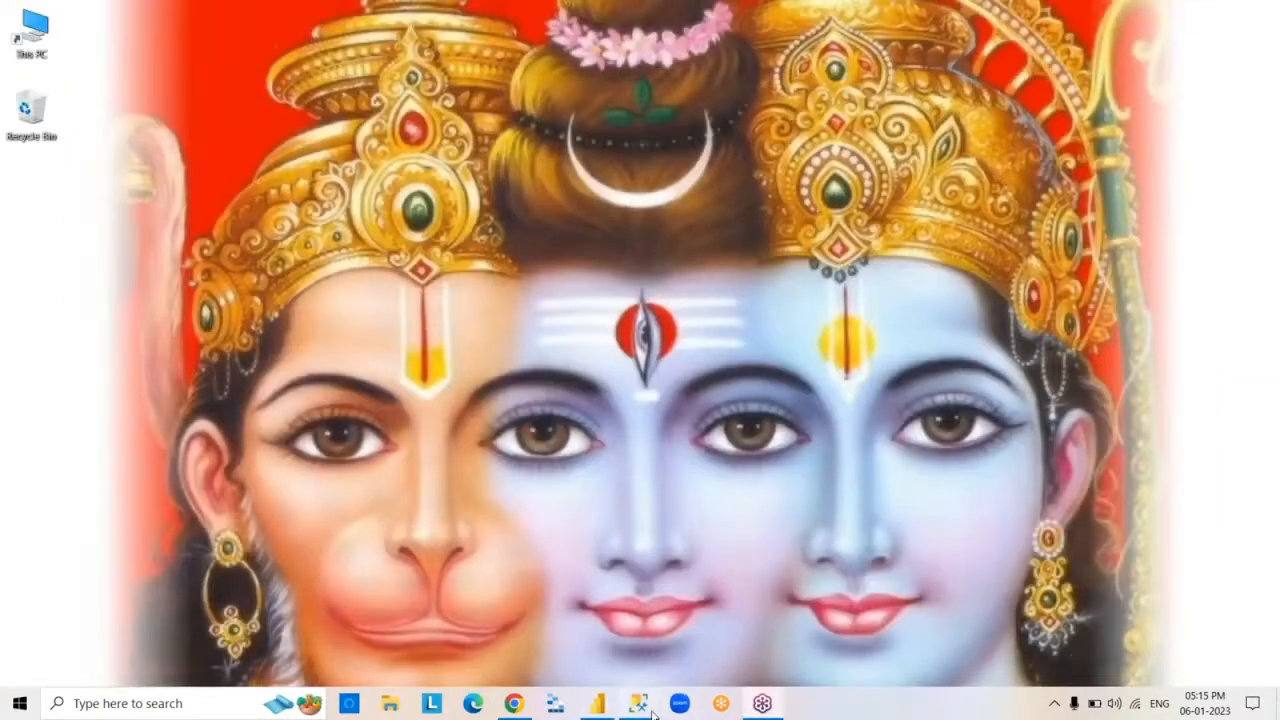
click(640, 704)
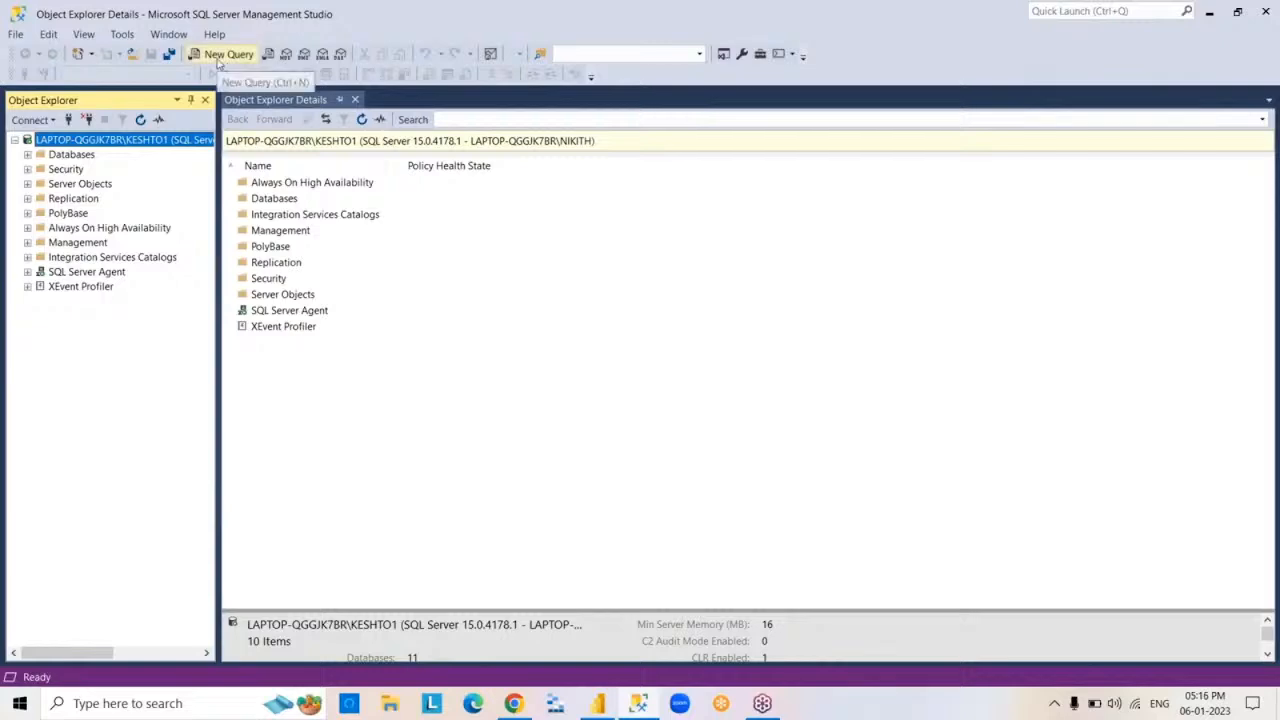
click(645, 706)
click(650, 710)
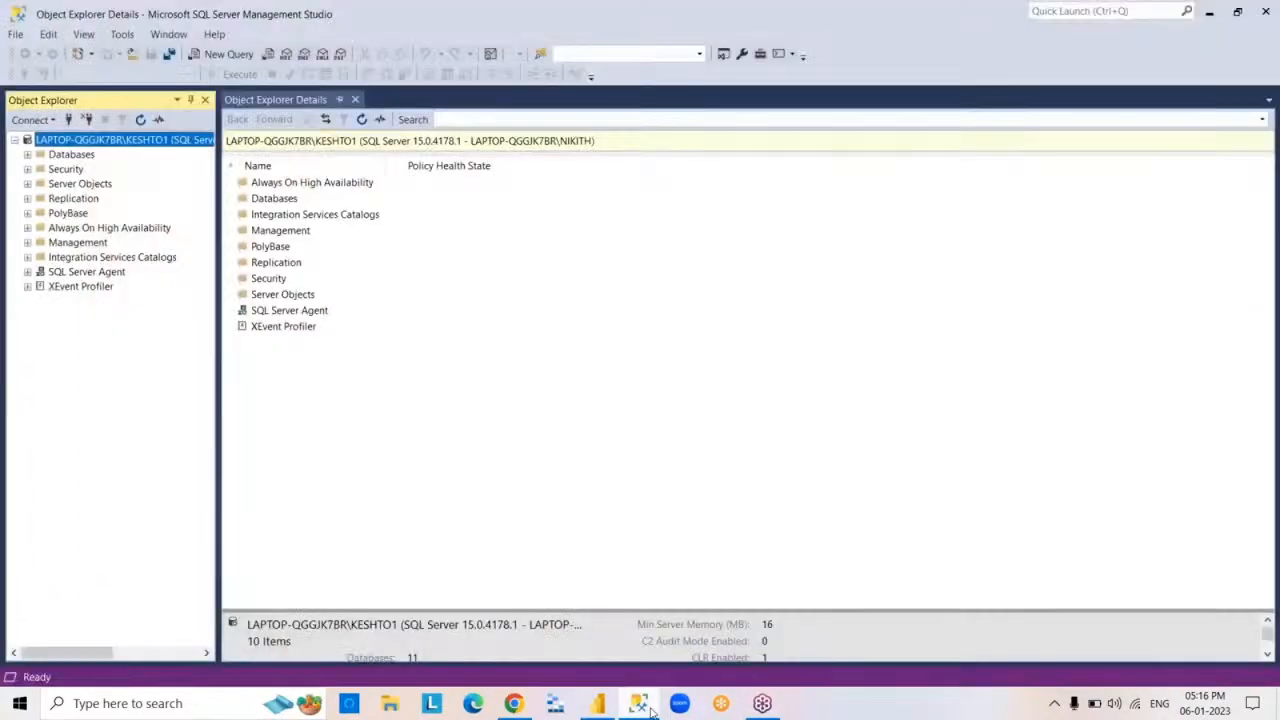
click(650, 710)
click(650, 710)
click(650, 710)
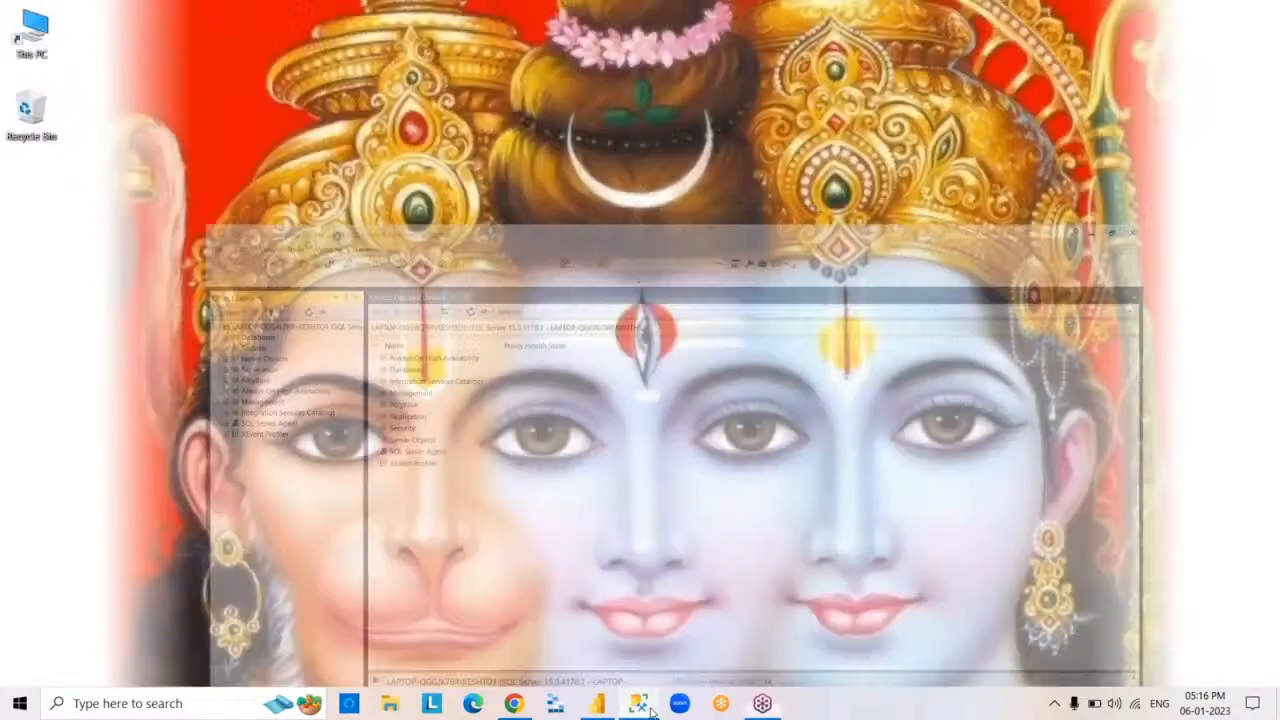
click(650, 710)
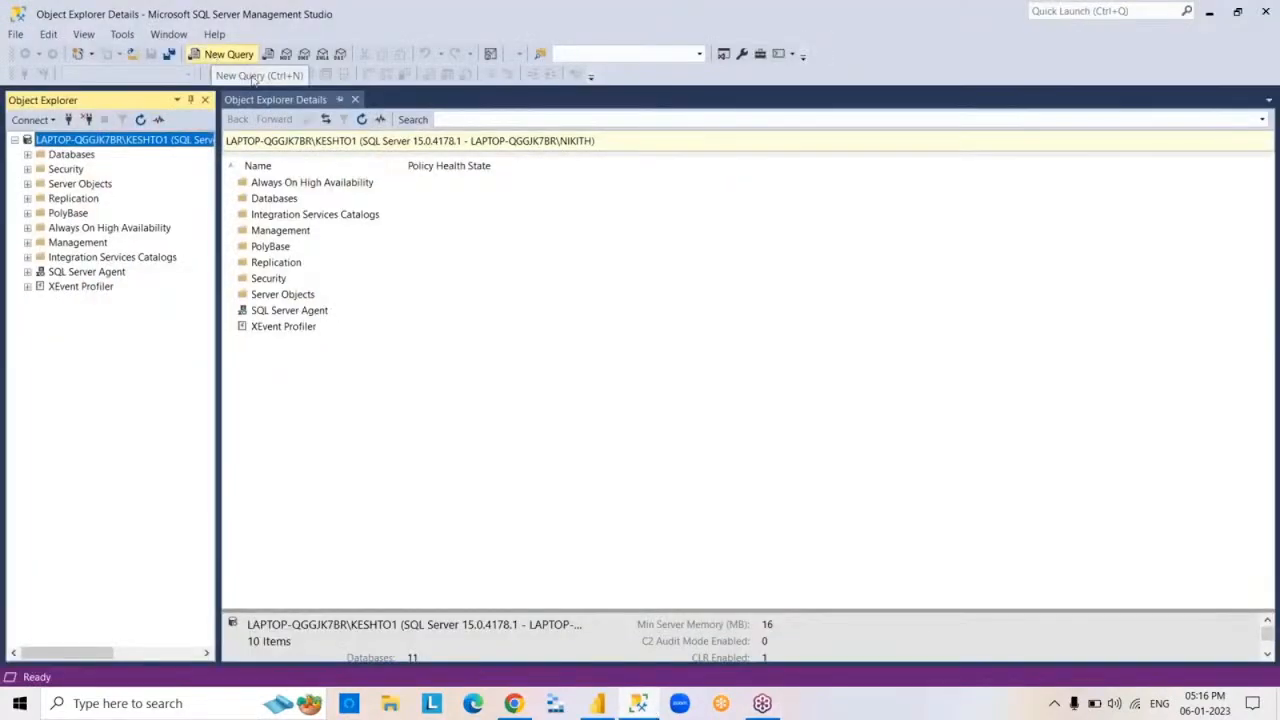
Open a new query on the SURESHDB database and run SELECT*FROM EMP
click(240, 56)
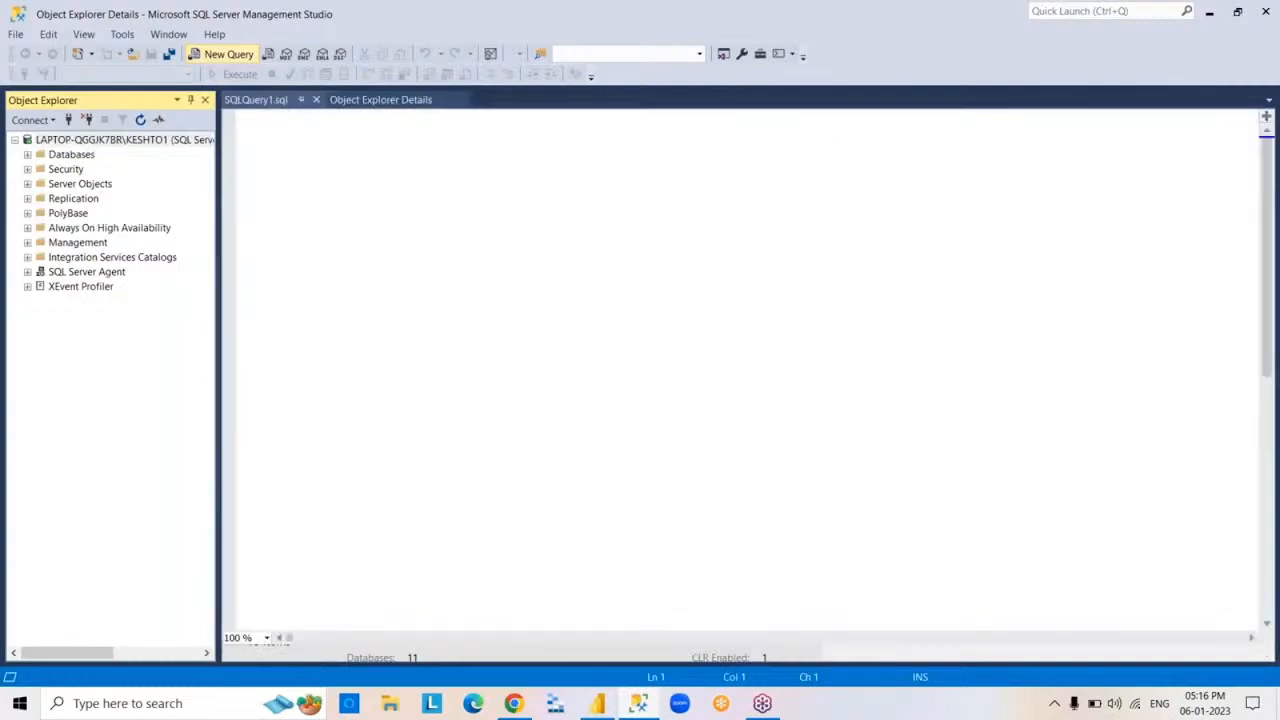
click(222, 56)
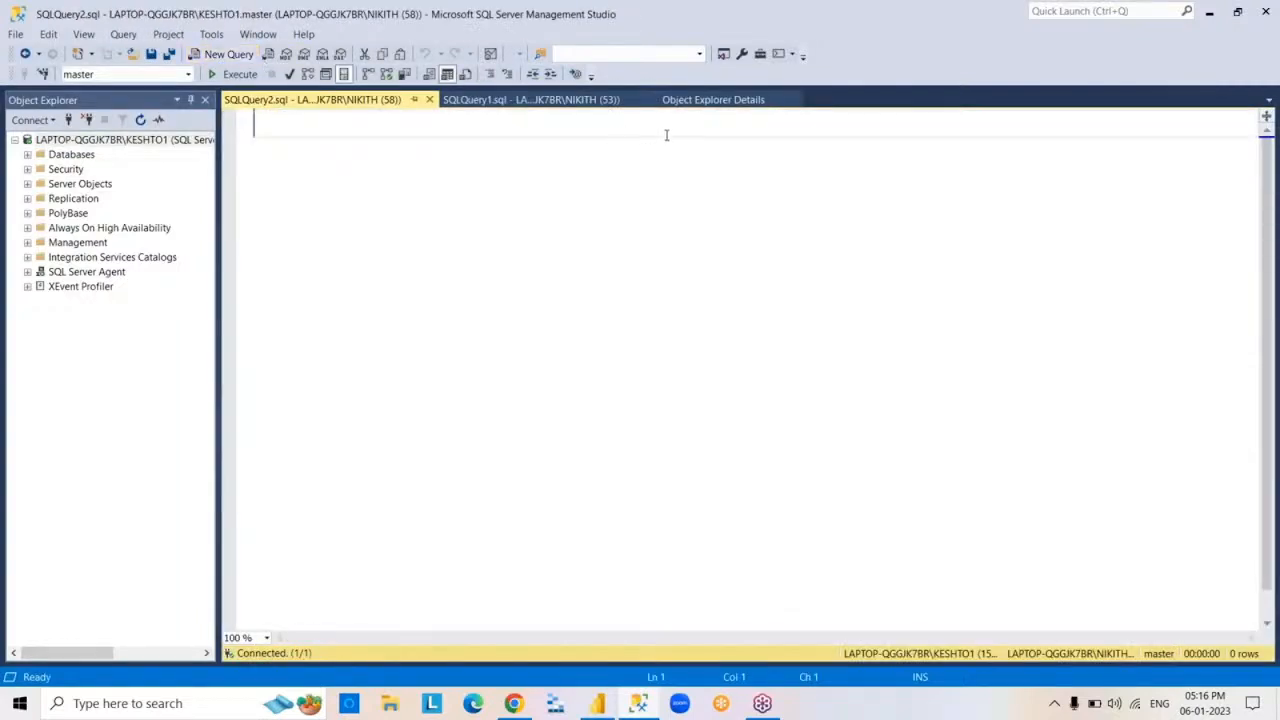
click(188, 74)
click(145, 236)
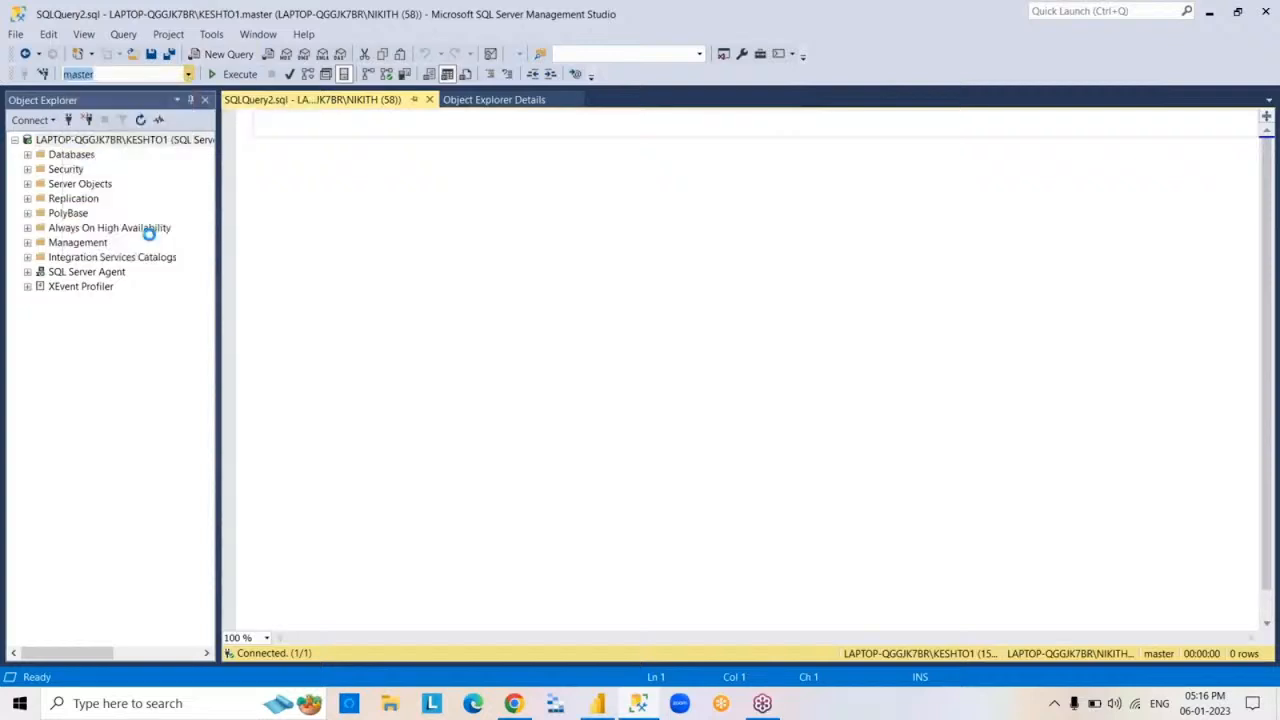
text(SELE)
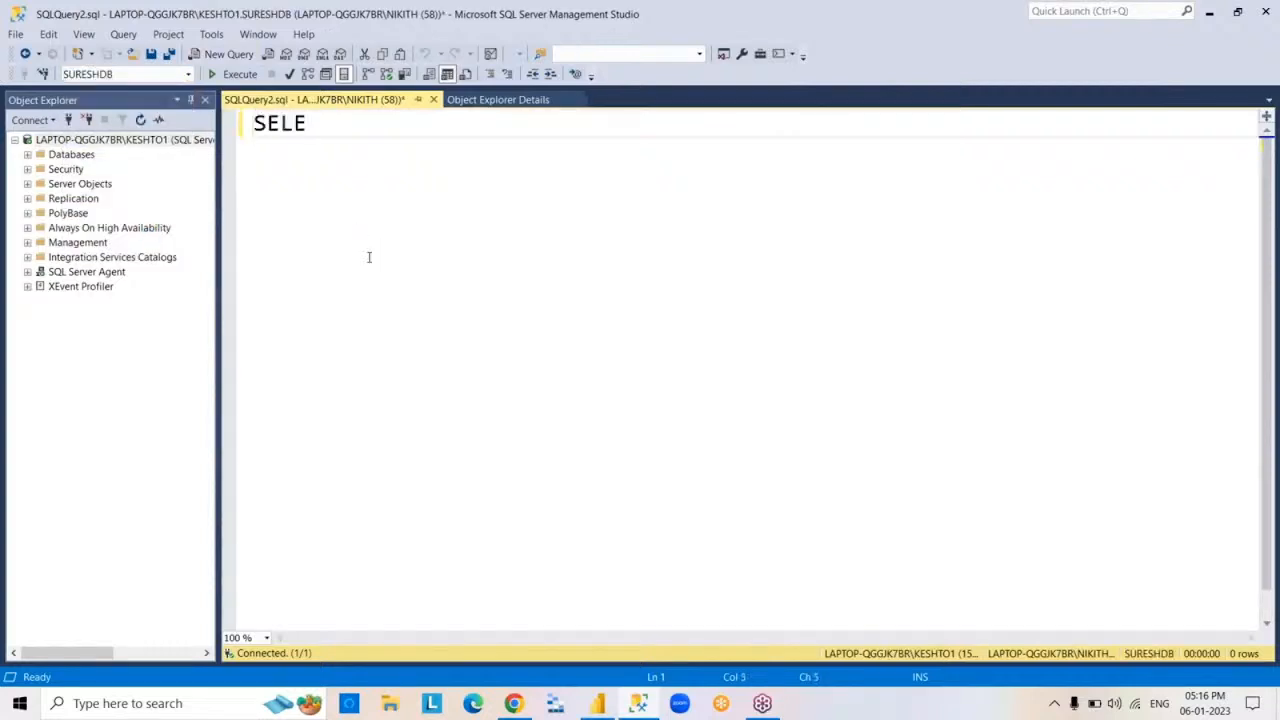
text(CT*FROM EM)
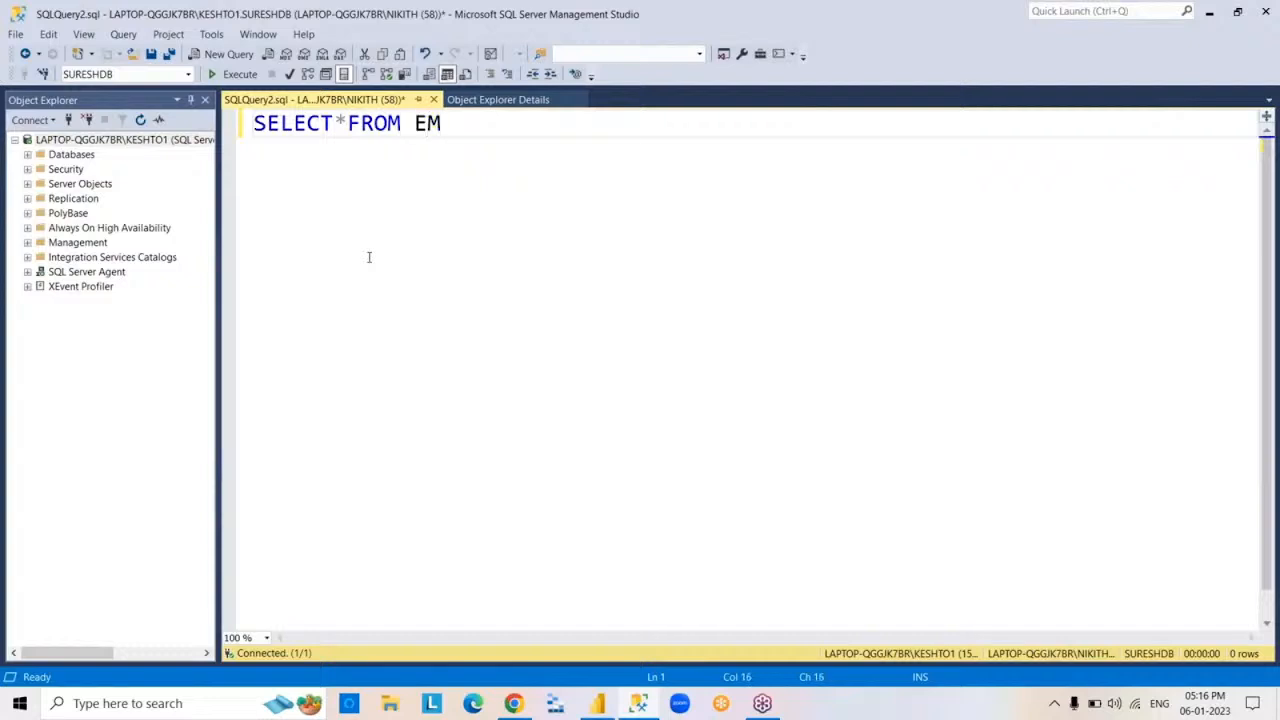
text(P)
key(F5)
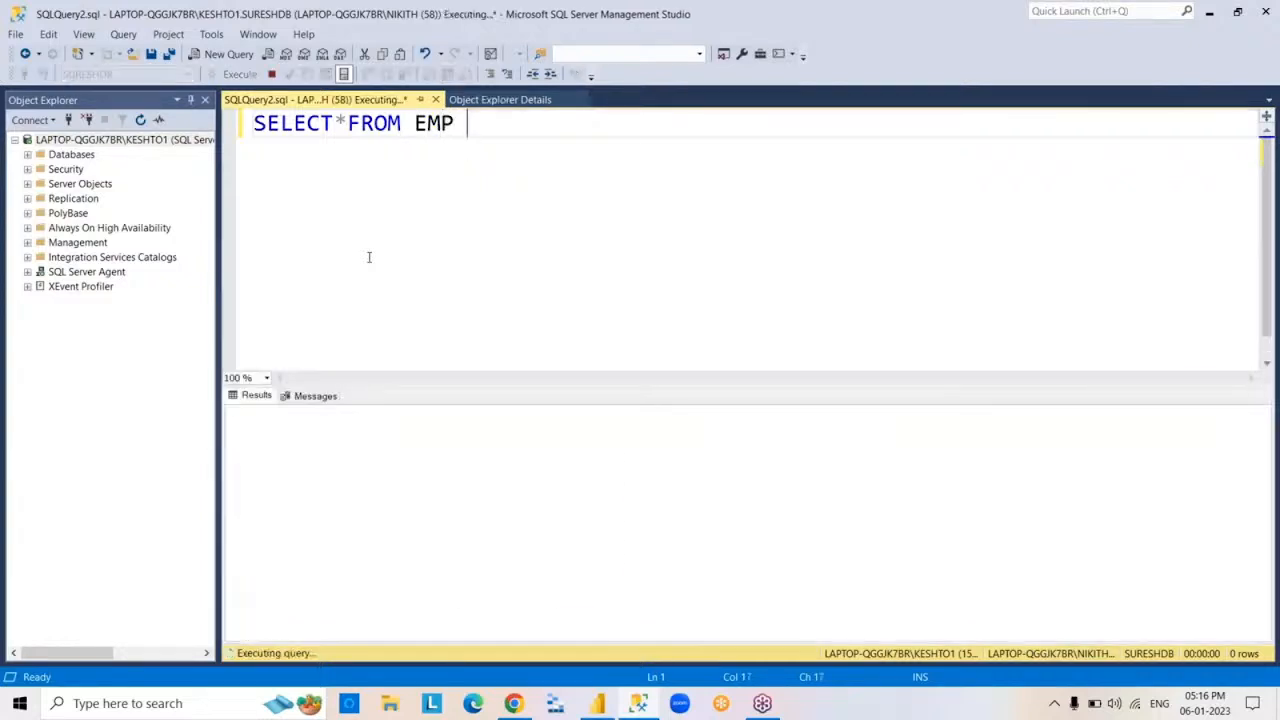
key(ctrl+a)
key(Delete)
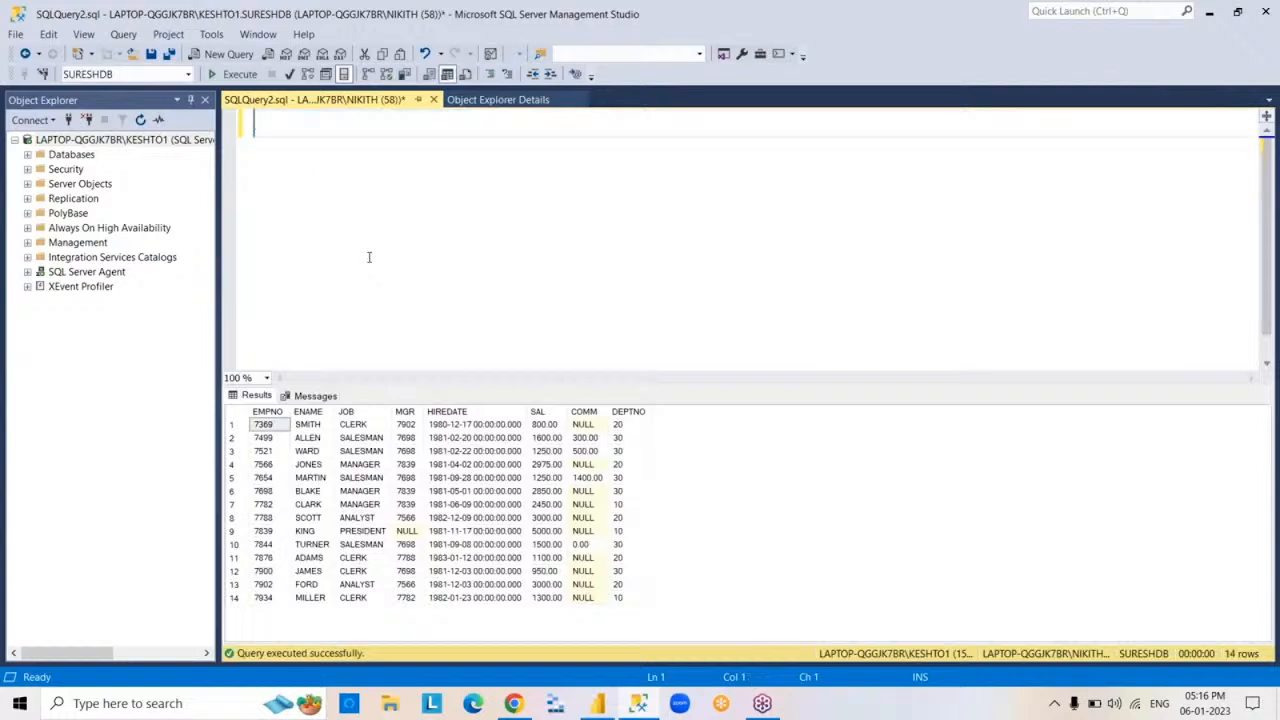
key(ctrl+z)
click(696, 216)
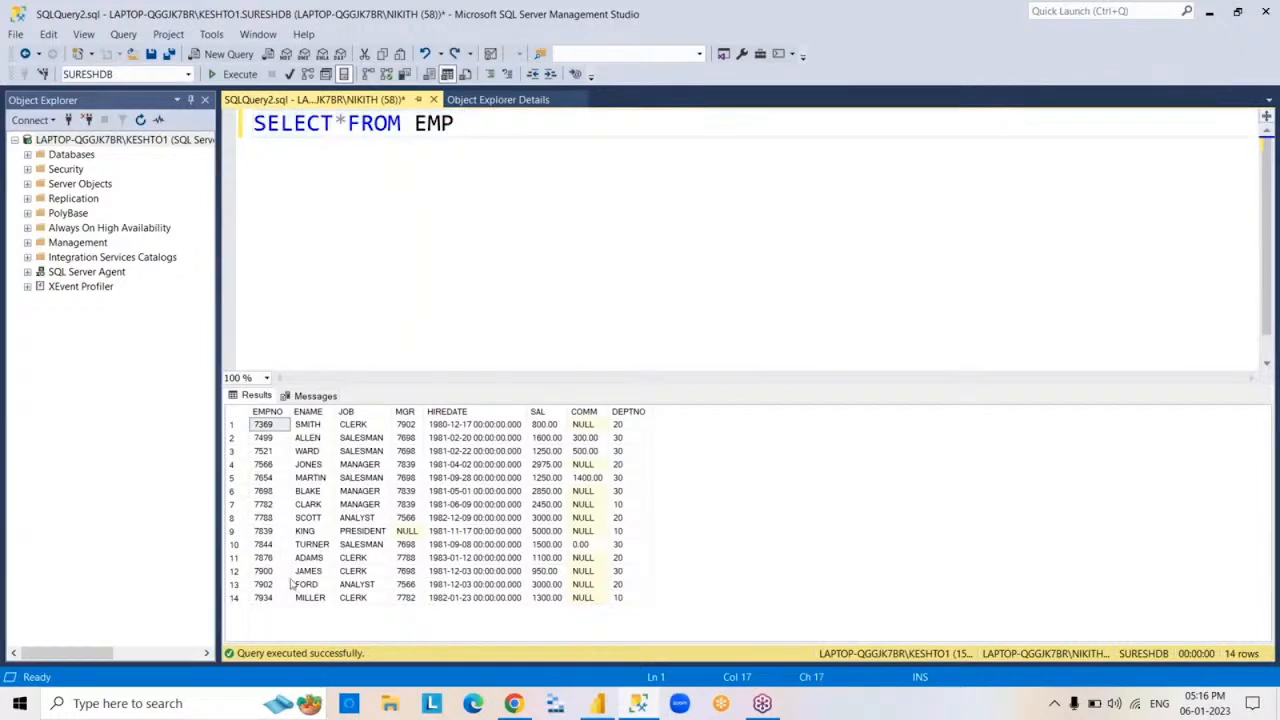
Copy all rows of the EMP query result together with the column headers
click(233, 418)
right_click(233, 418)
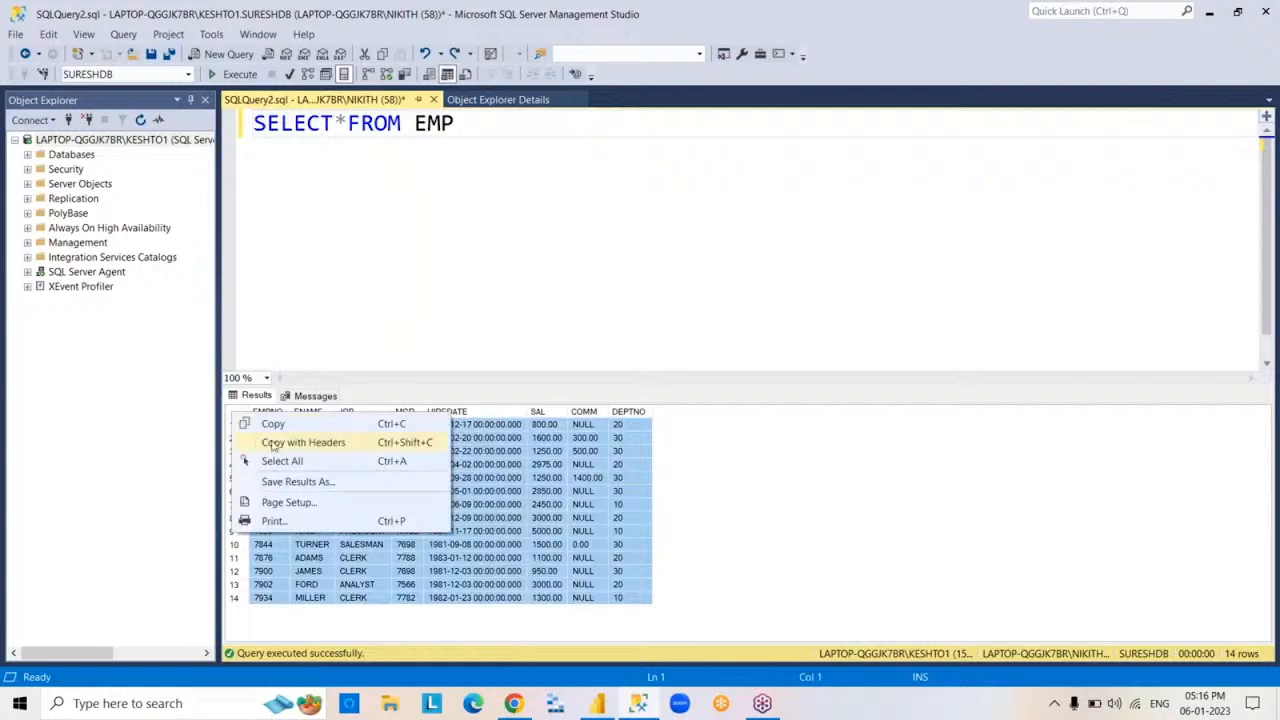
click(273, 440)
click(674, 298)
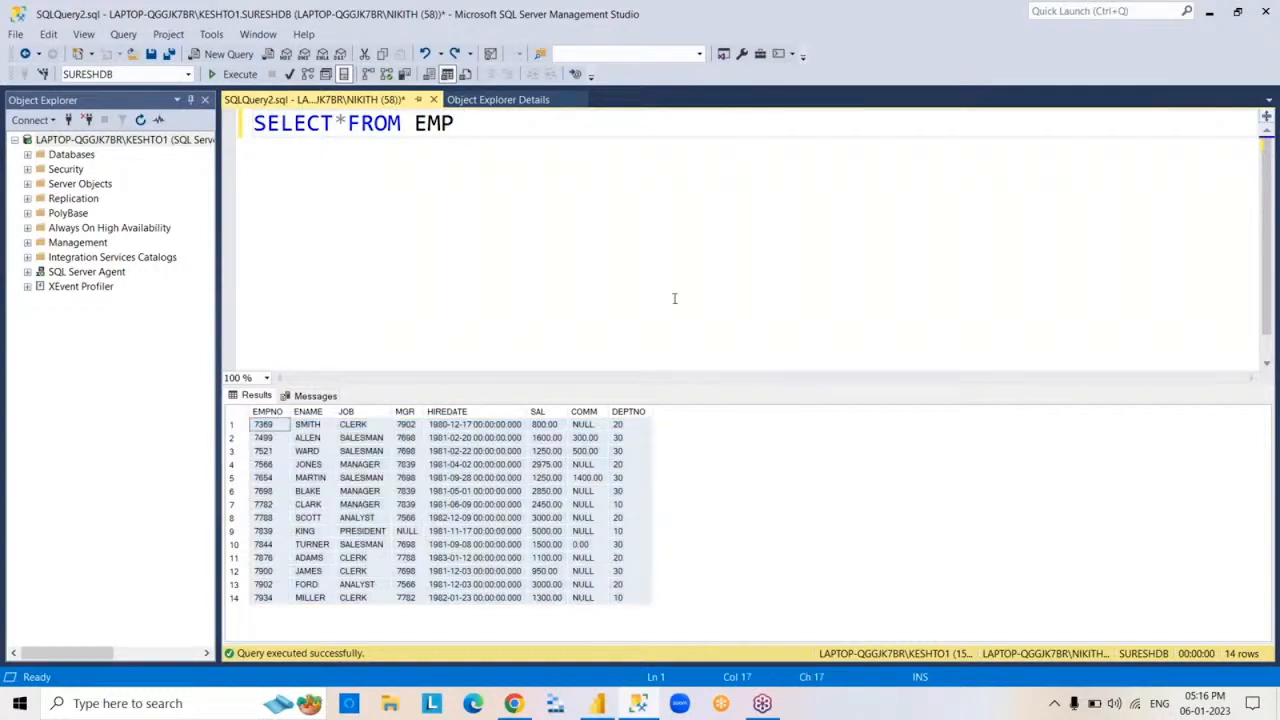
Rerun the EMP query, and clear its text before bringing up the Object Explorer Details
key(F5)
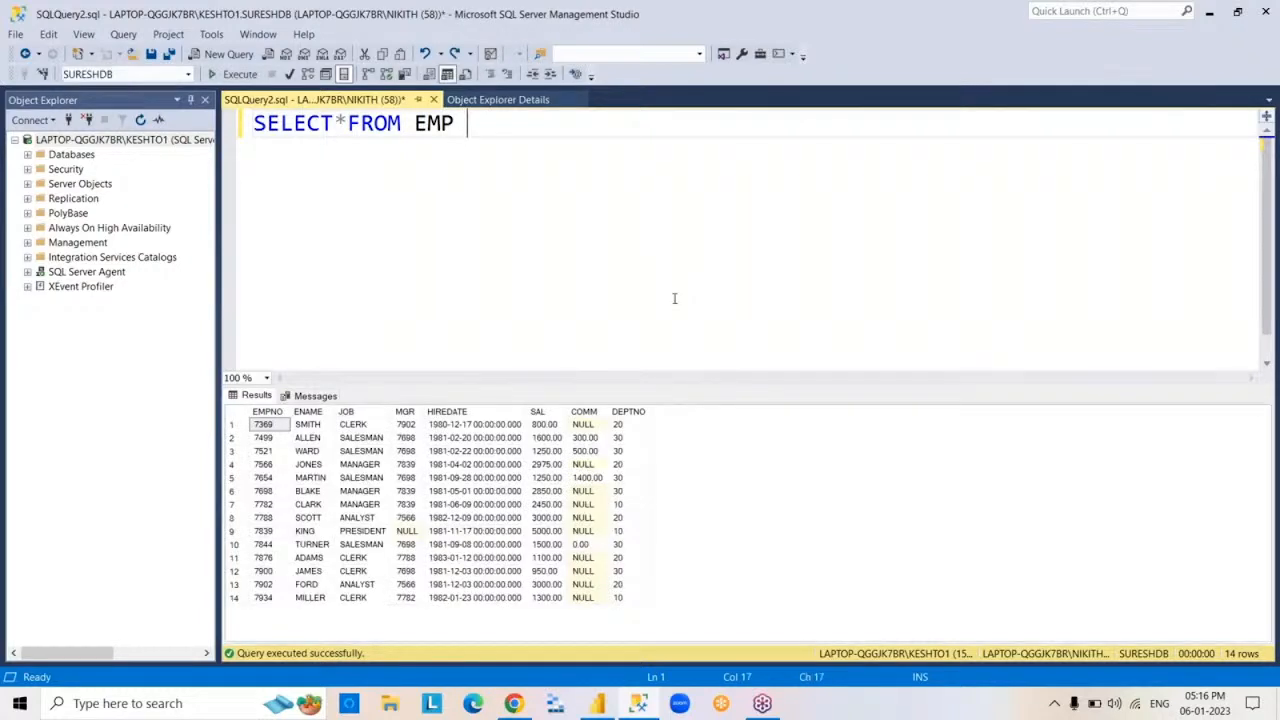
key(ctrl+a)
key(BackSpace)
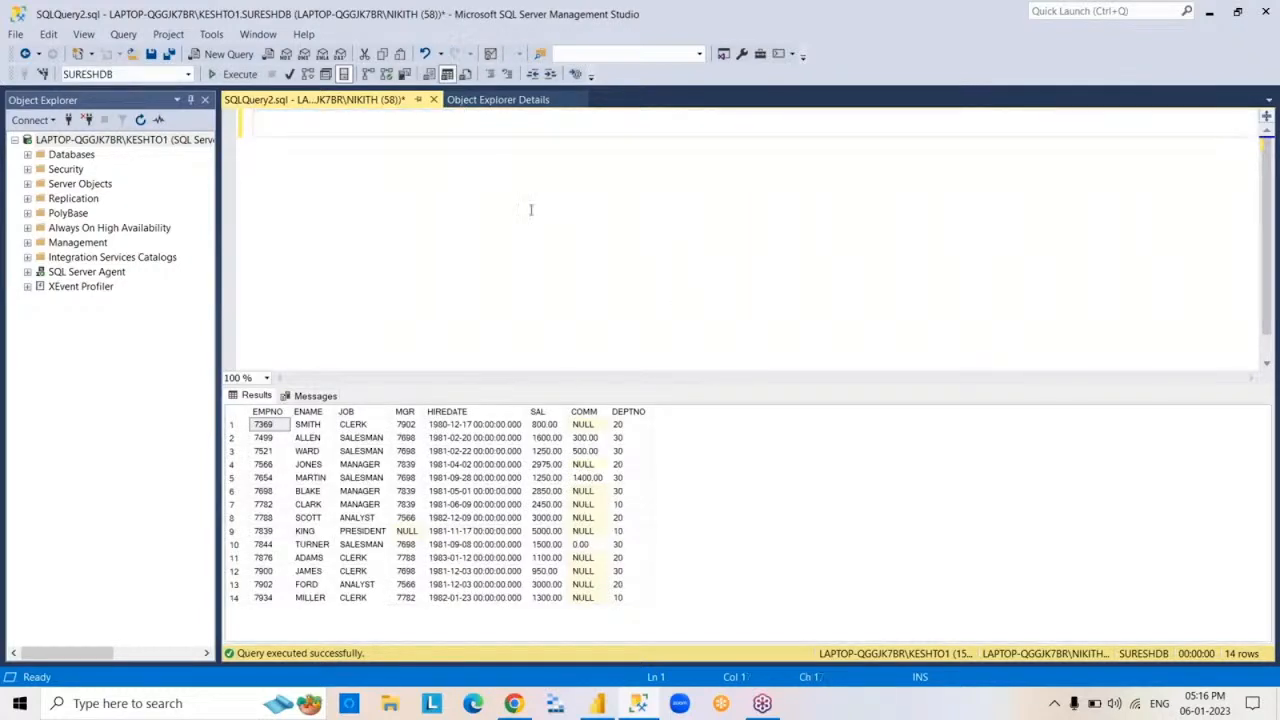
click(462, 100)
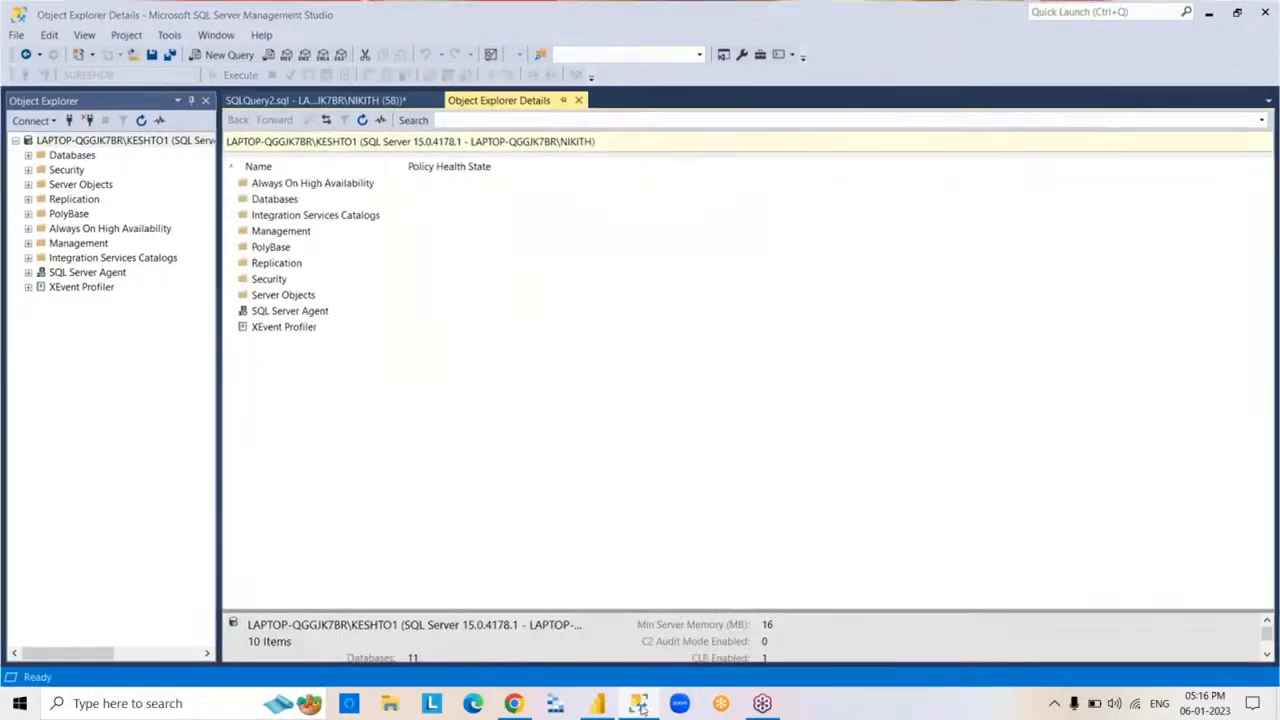
Switch back to the 5PM report in Power BI Desktop
click(638, 703)
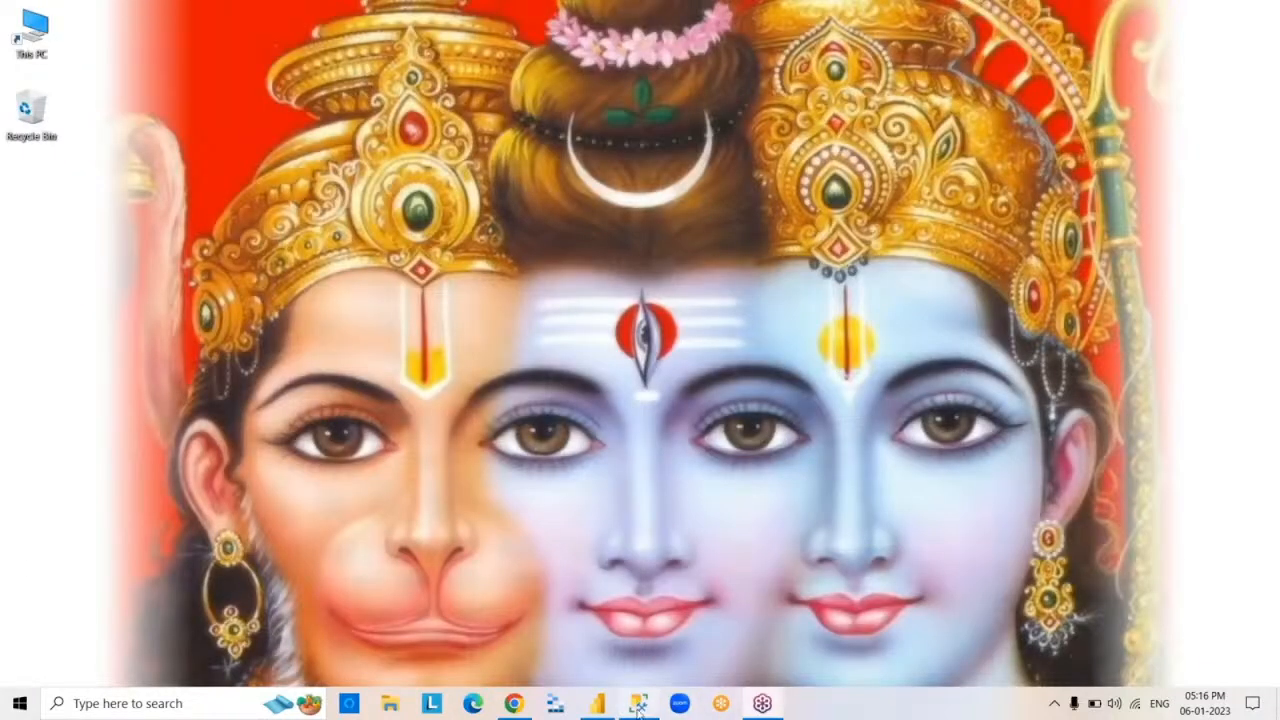
click(597, 707)
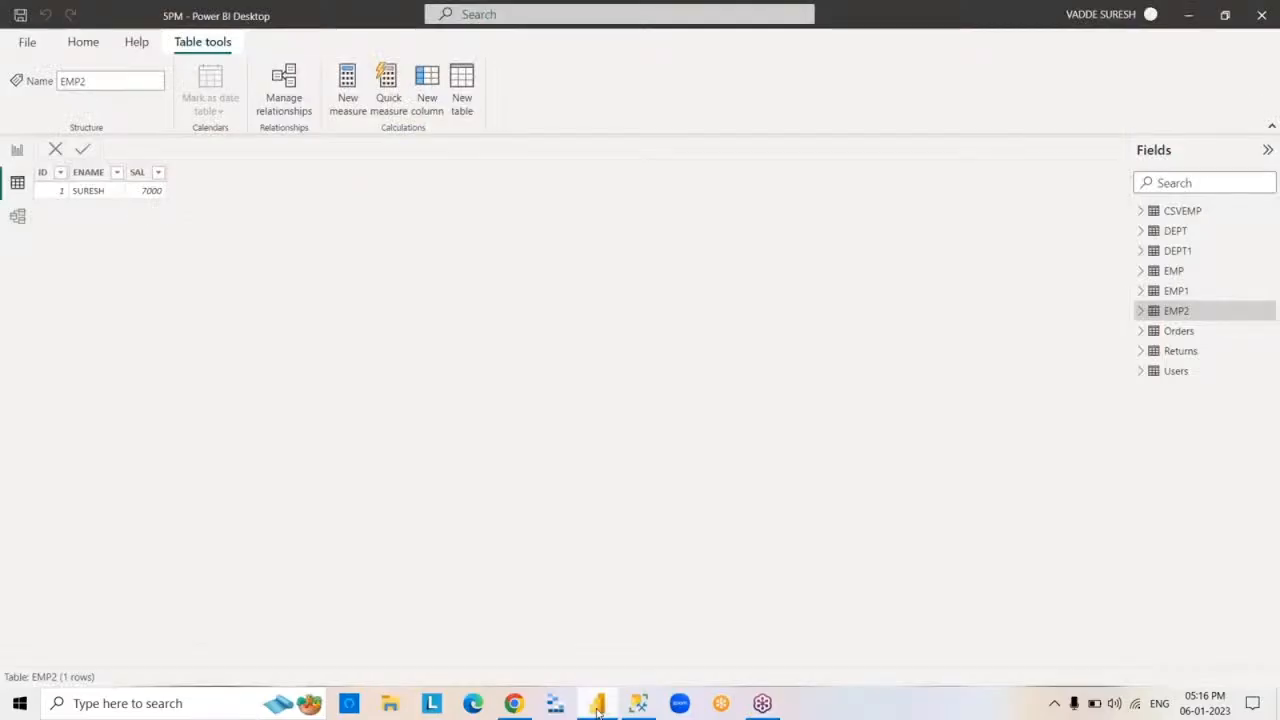
click(597, 707)
click(597, 707)
click(597, 707)
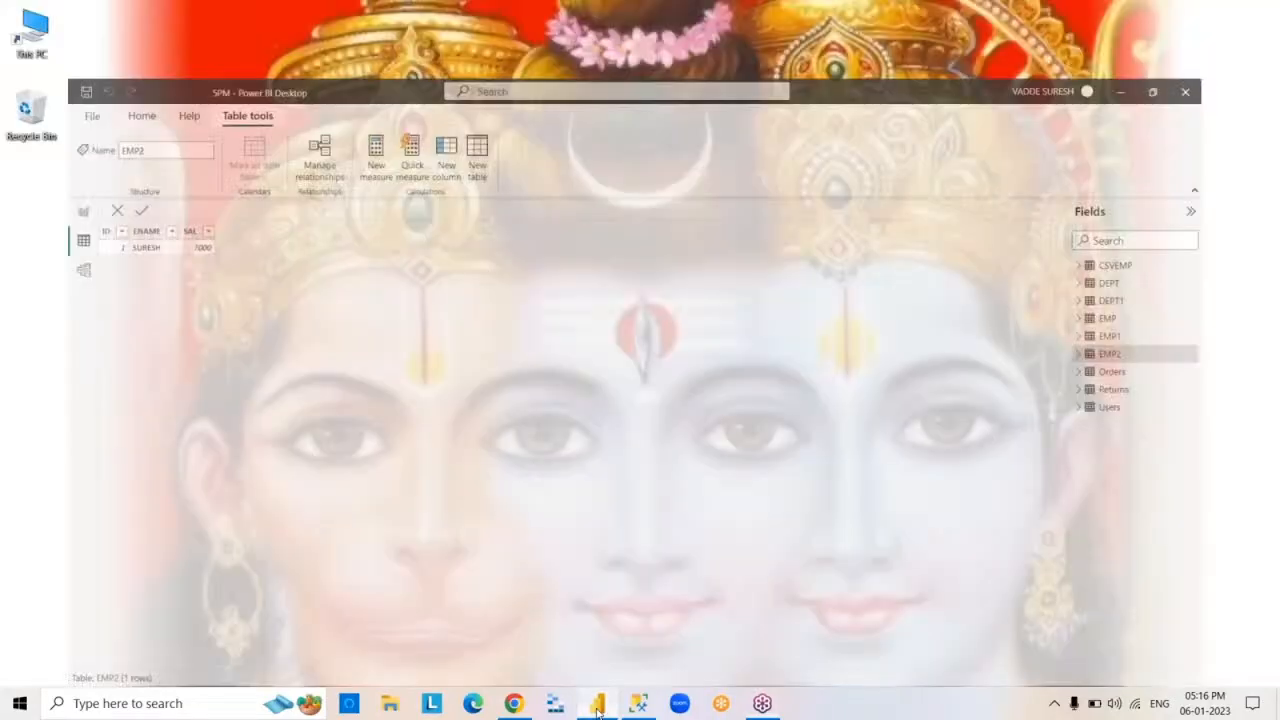
Start a manually entered table in the 5PM report and paste the copied EMP rows with their column headers into it
click(597, 707)
click(88, 43)
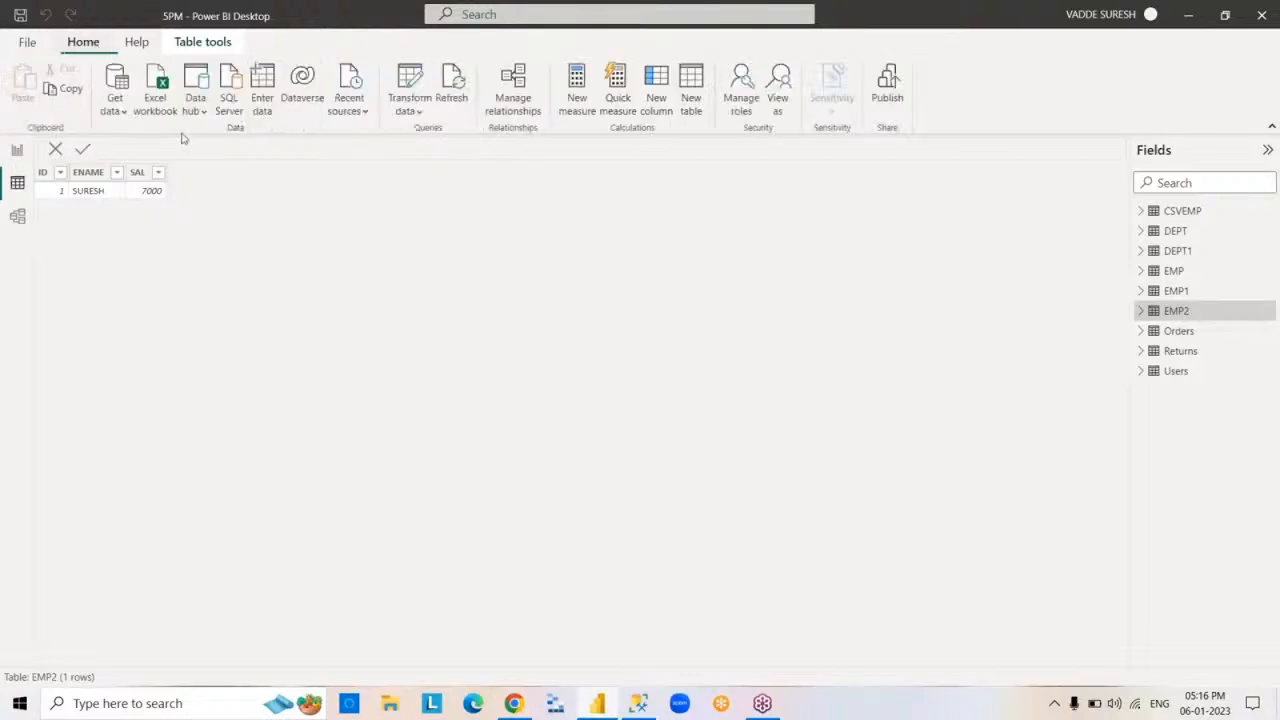
click(265, 93)
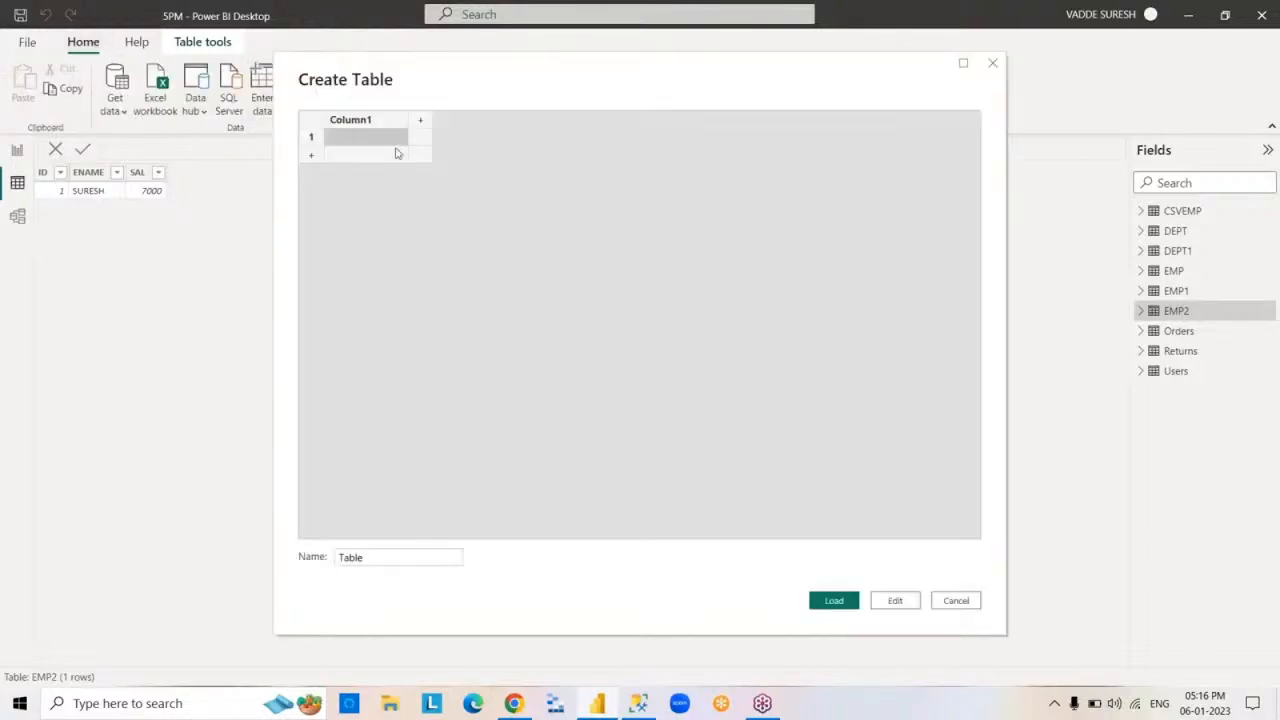
right_click(383, 125)
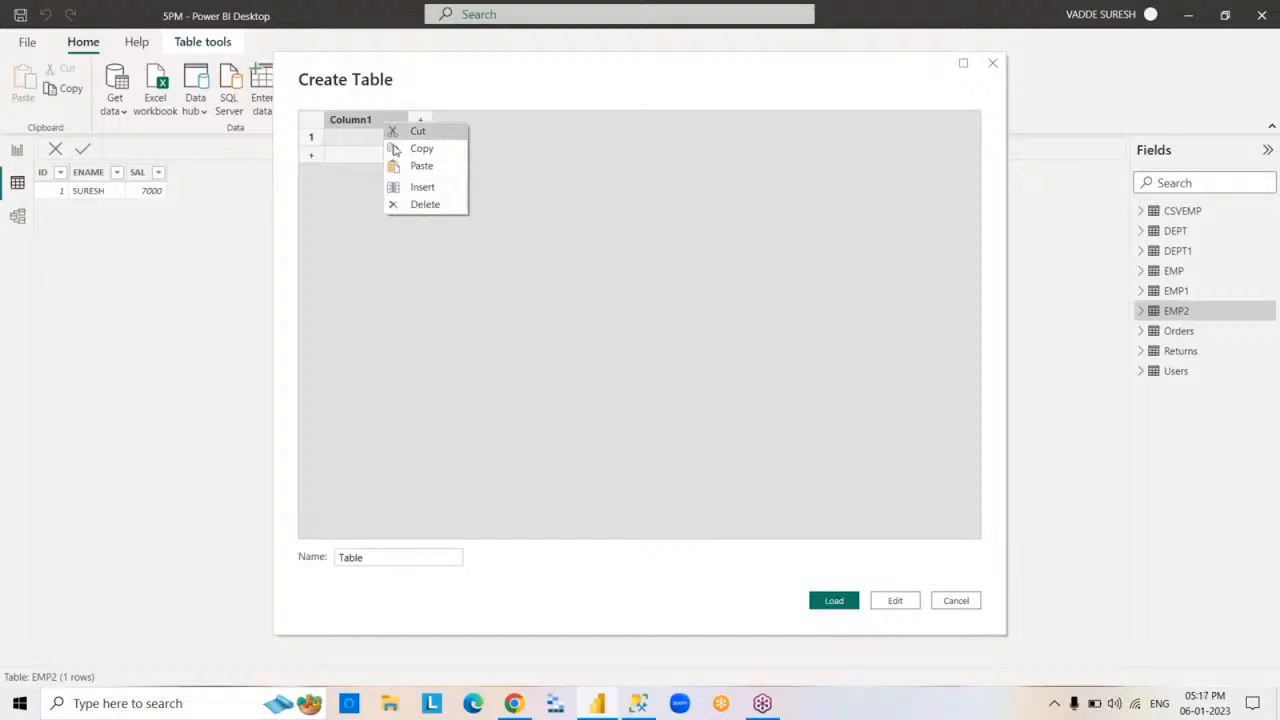
click(443, 168)
Name the new table EMP3, load it into the report, and display its data
double_click(350, 557)
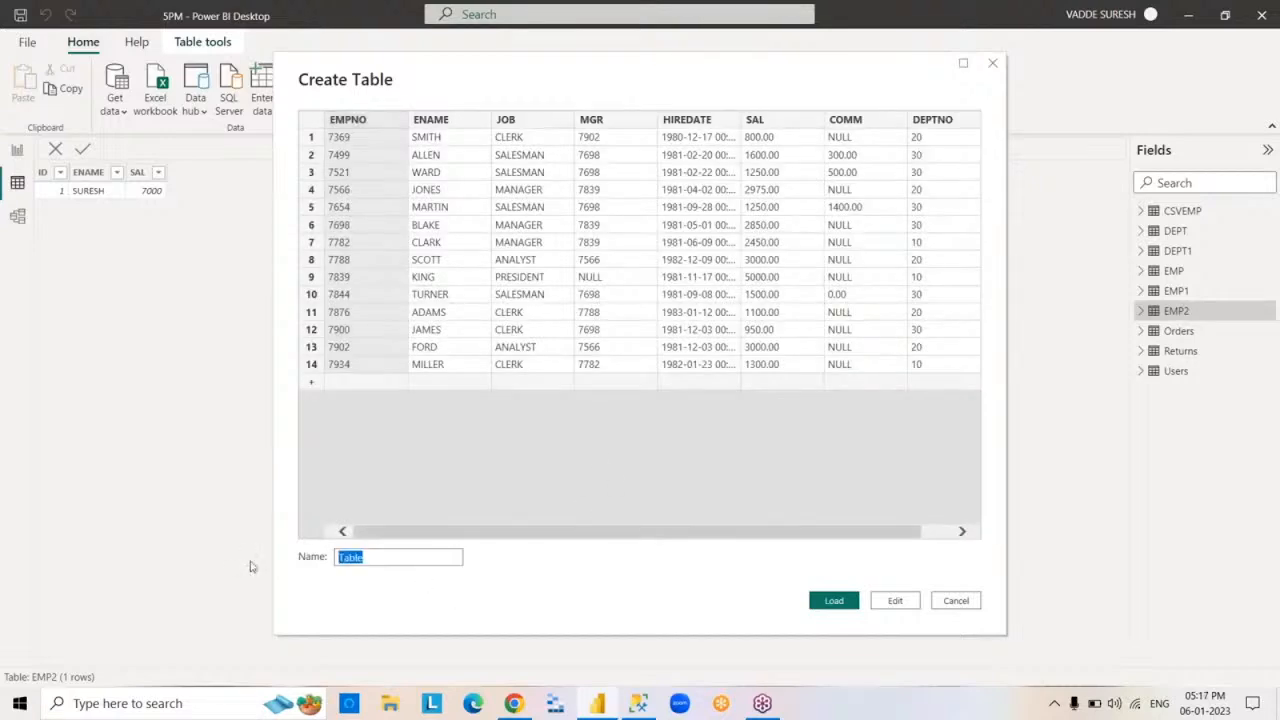
text(EMP3)
click(836, 601)
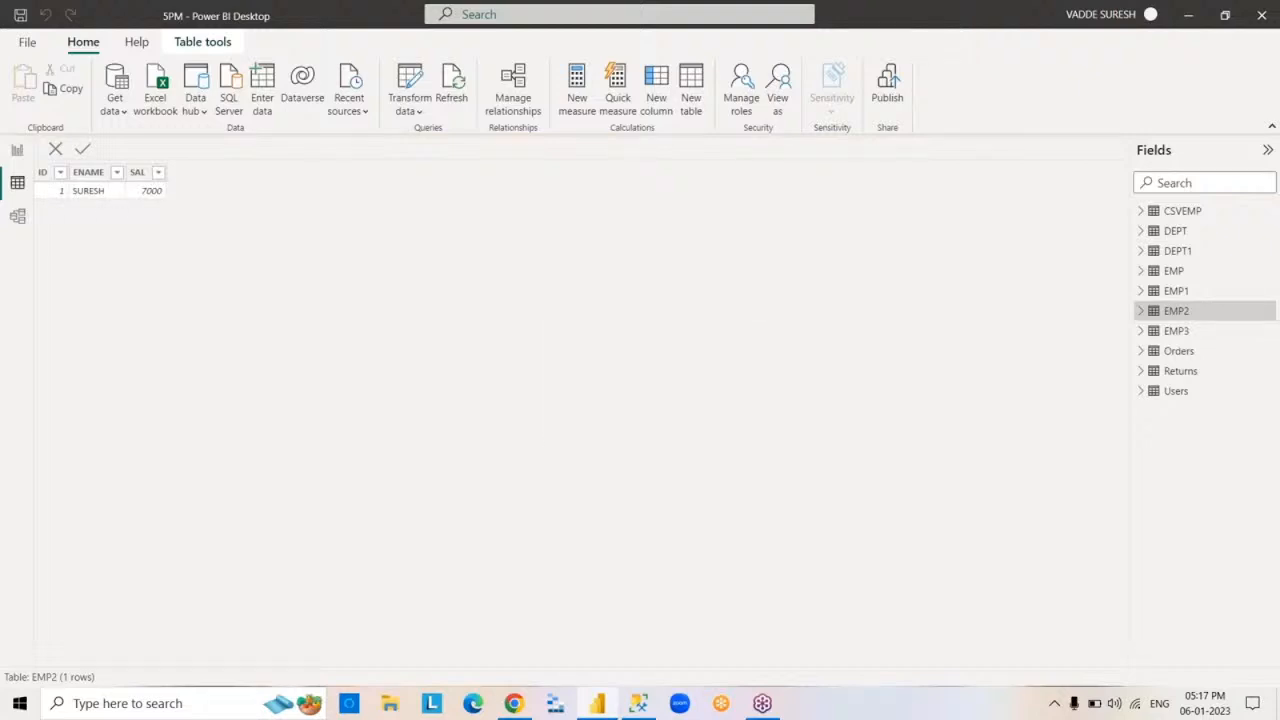
click(1175, 331)
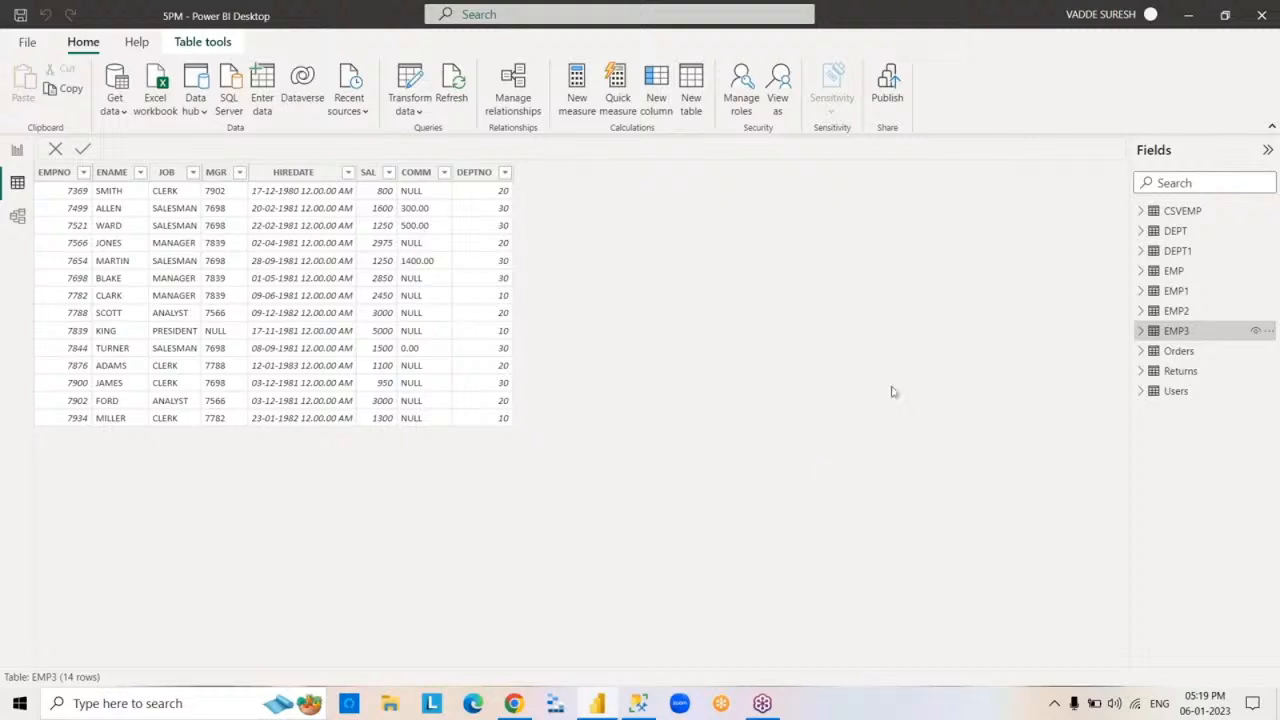
Display the DEPT1 table's data, and switch to SQL Server Management Studio to run SELECT*FROM DEPT1
click(1174, 251)
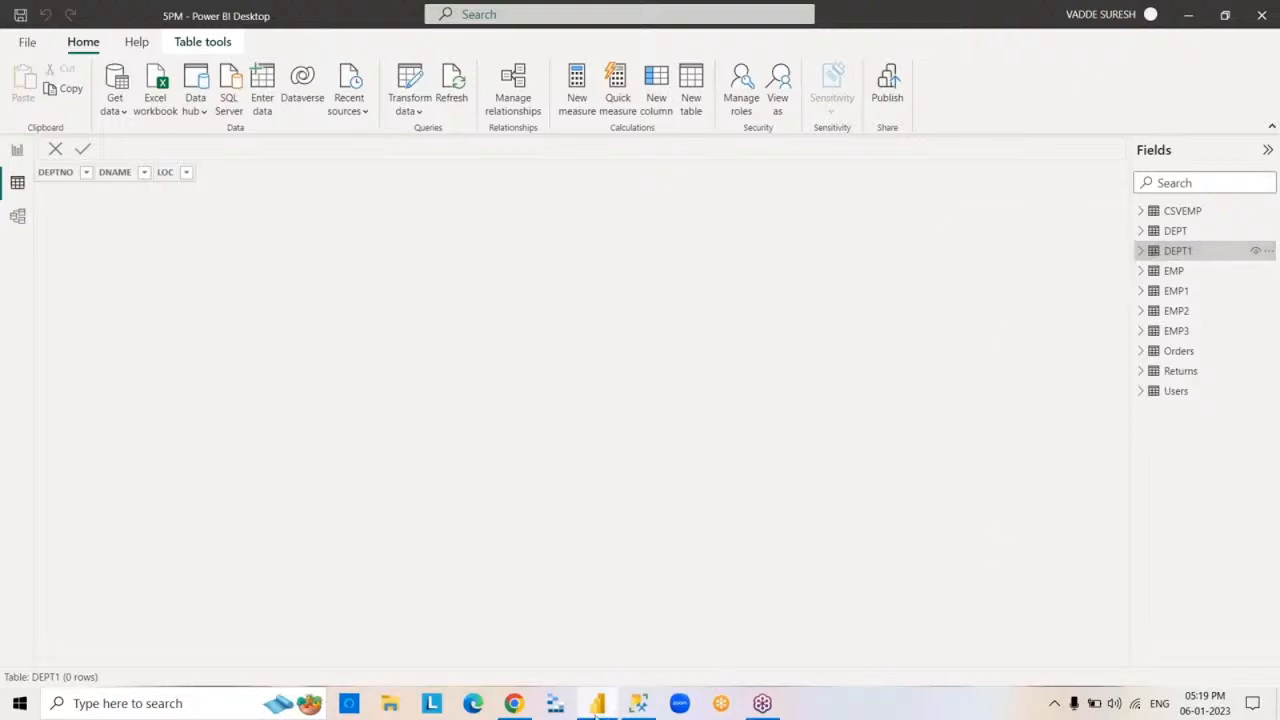
click(597, 703)
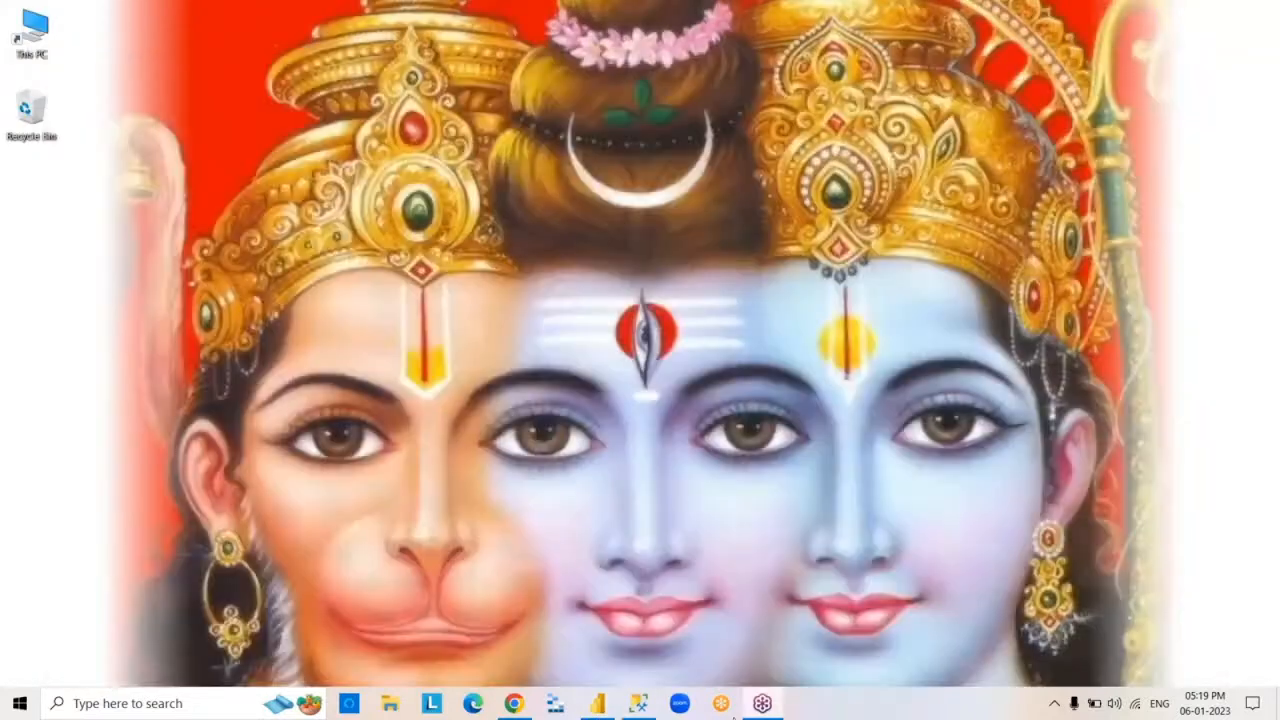
click(638, 703)
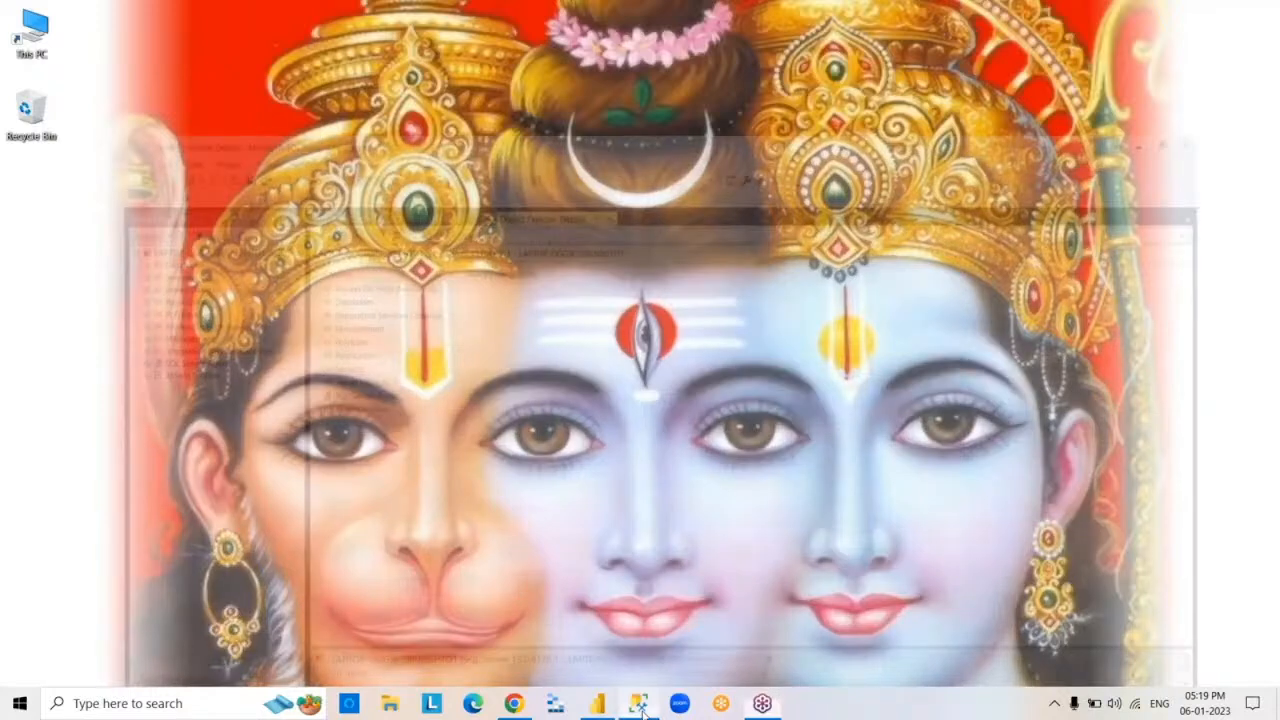
text(SE)
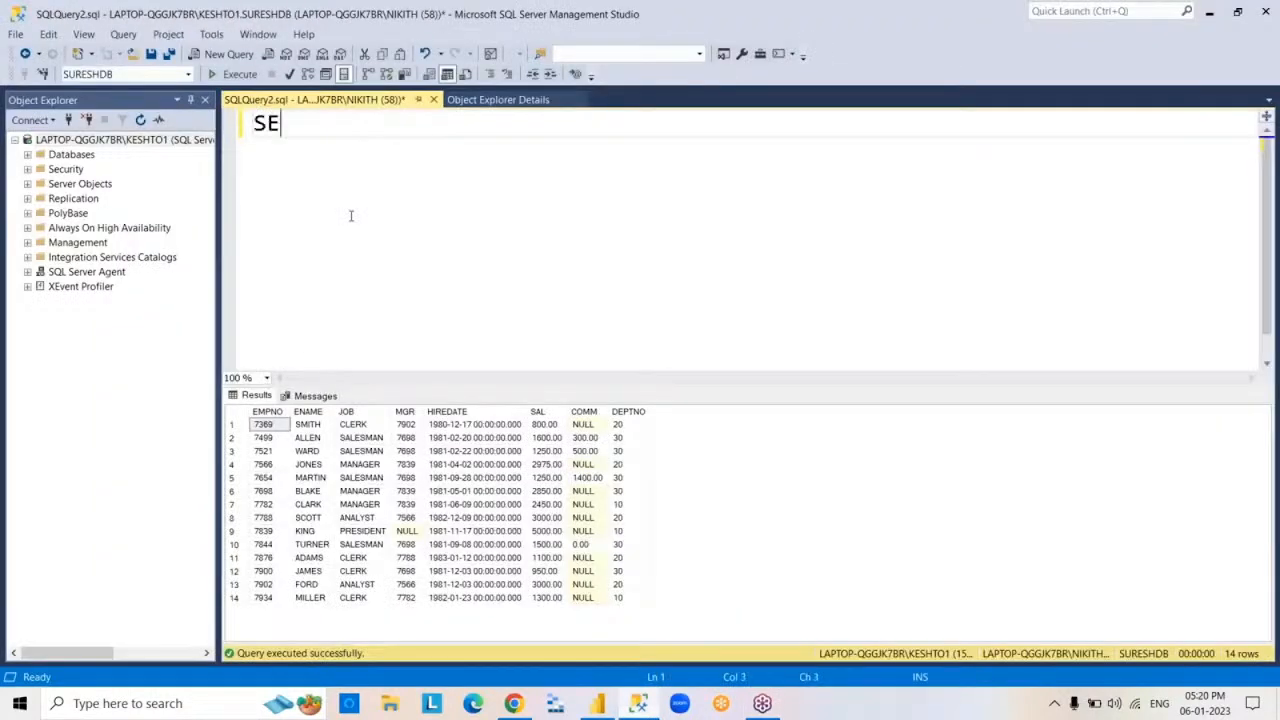
text(LECT*FROM DEPT1)
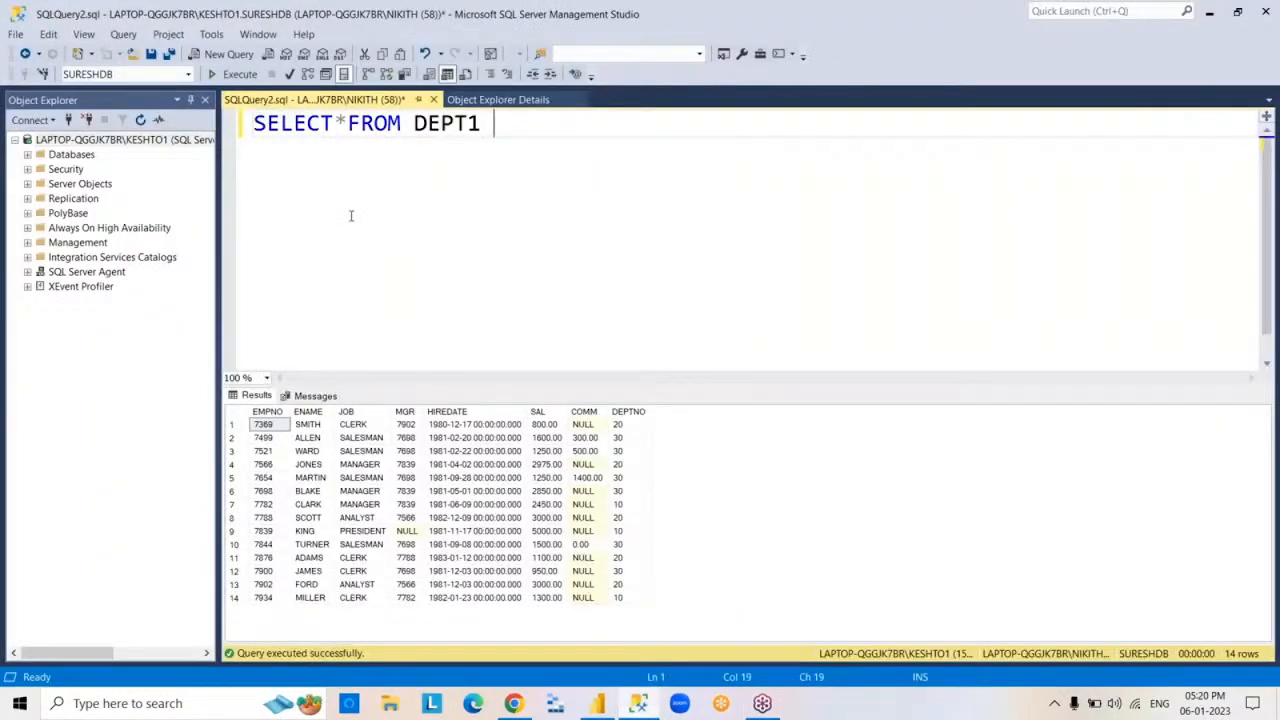
key(F5)
Replace the query text with INSERT INTO DEPT1 VALUES(10,'CSC','HYDERABAD') and execute it
key(ctrl+a)
key(BackSpace)
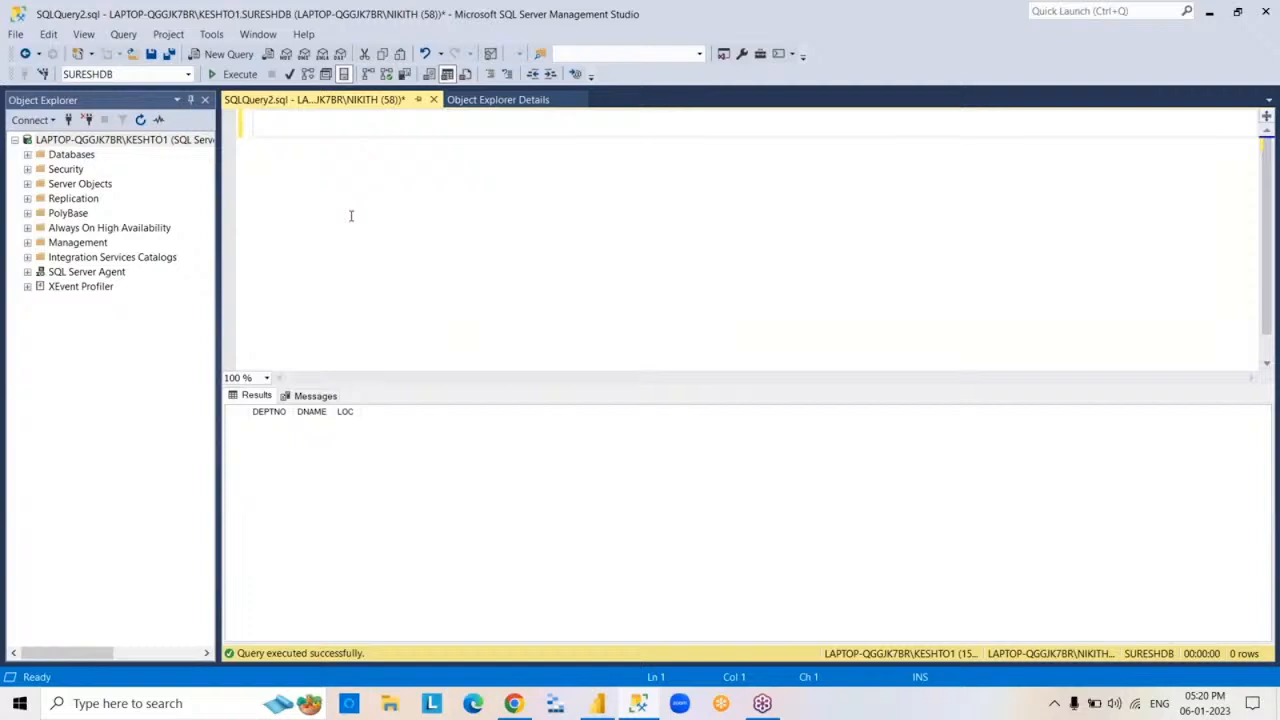
text(INSERT INT)
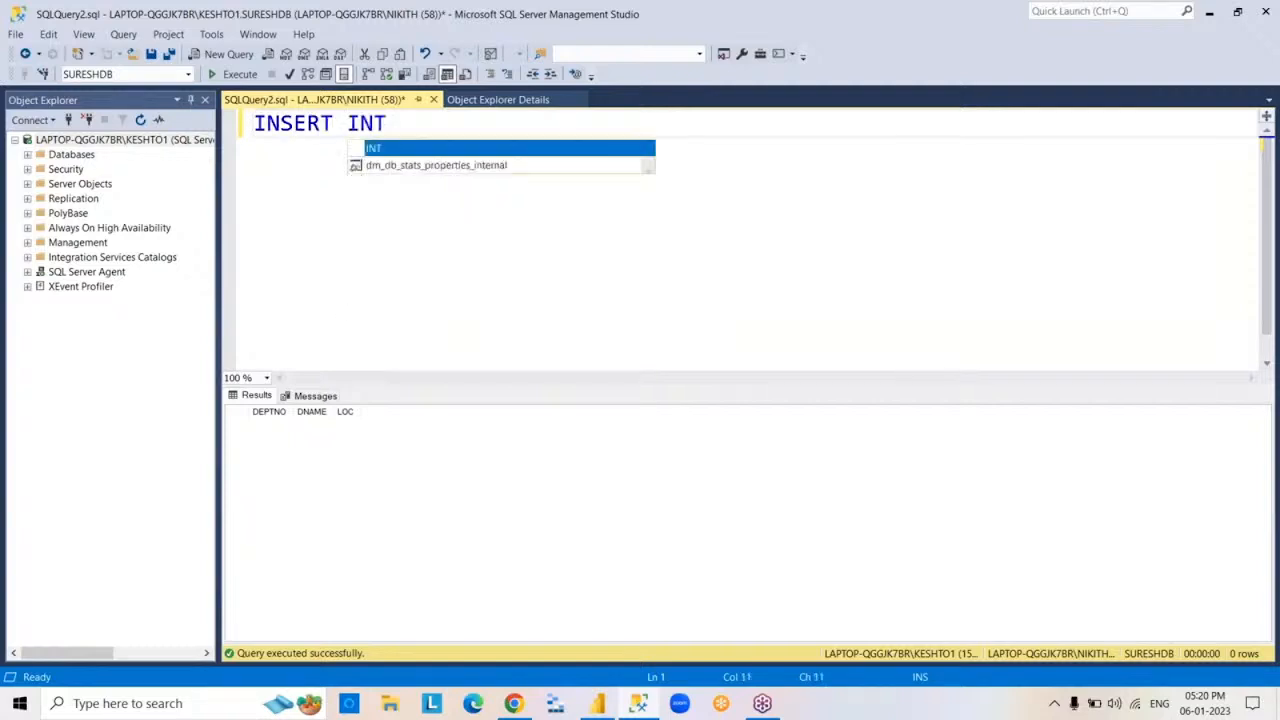
text(O DEPT1 VA)
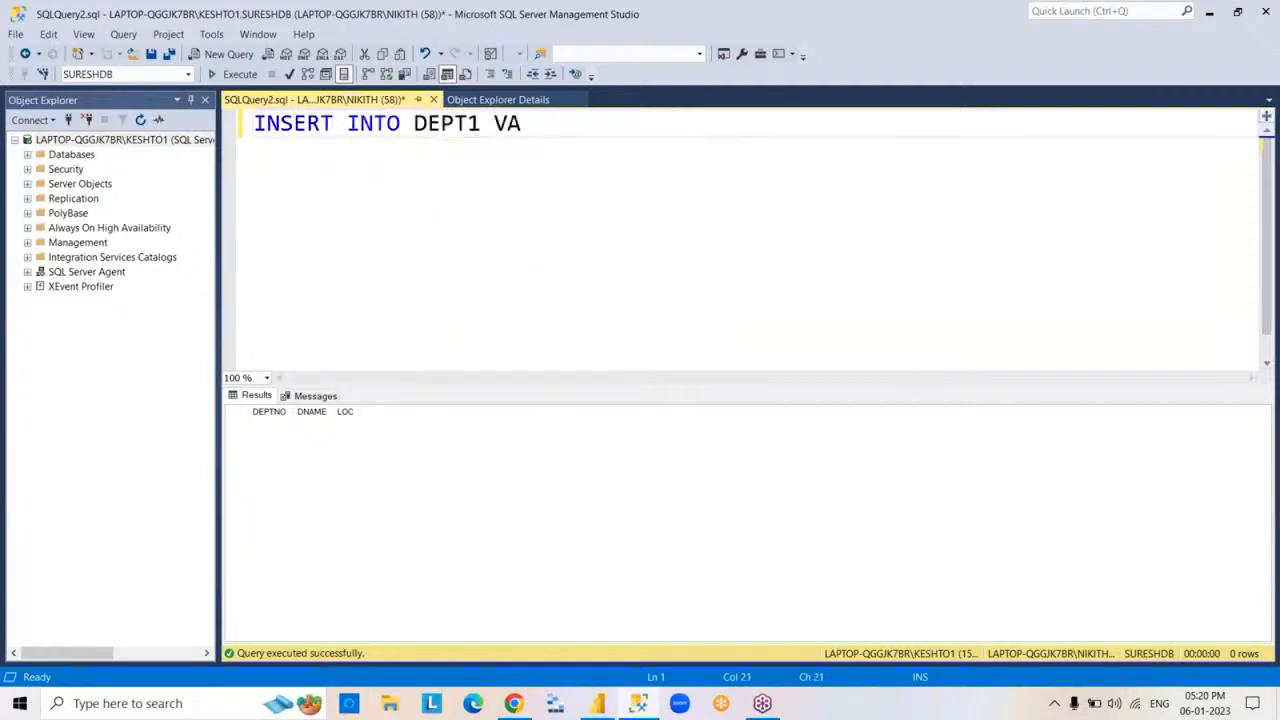
text(LUES(1)
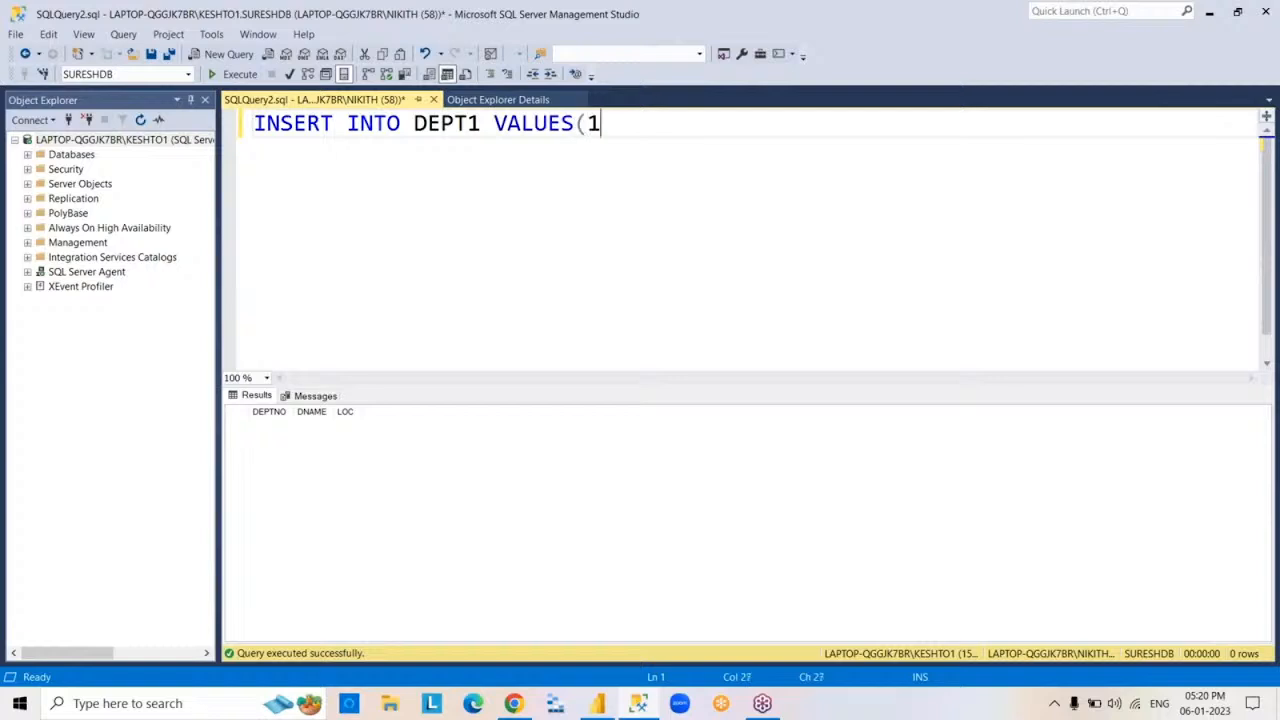
text(0,'CSC',')
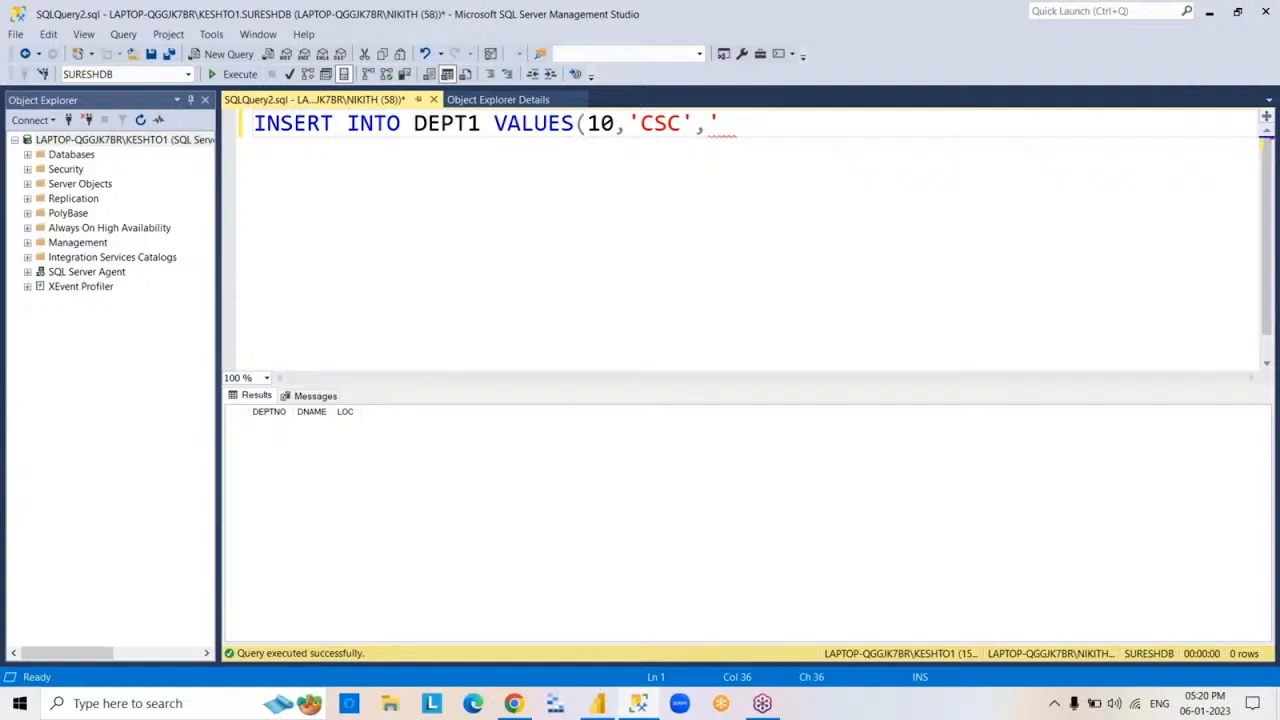
text(HYDERABAD)
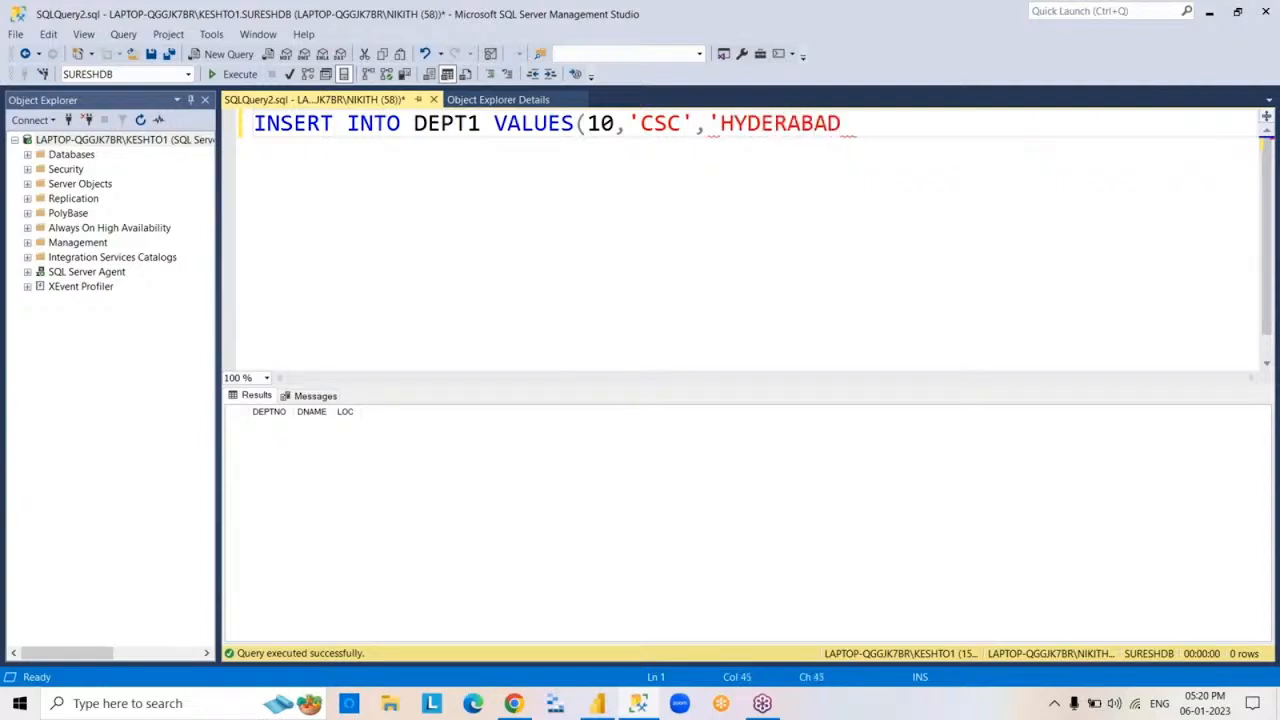
text('))
key(F5)
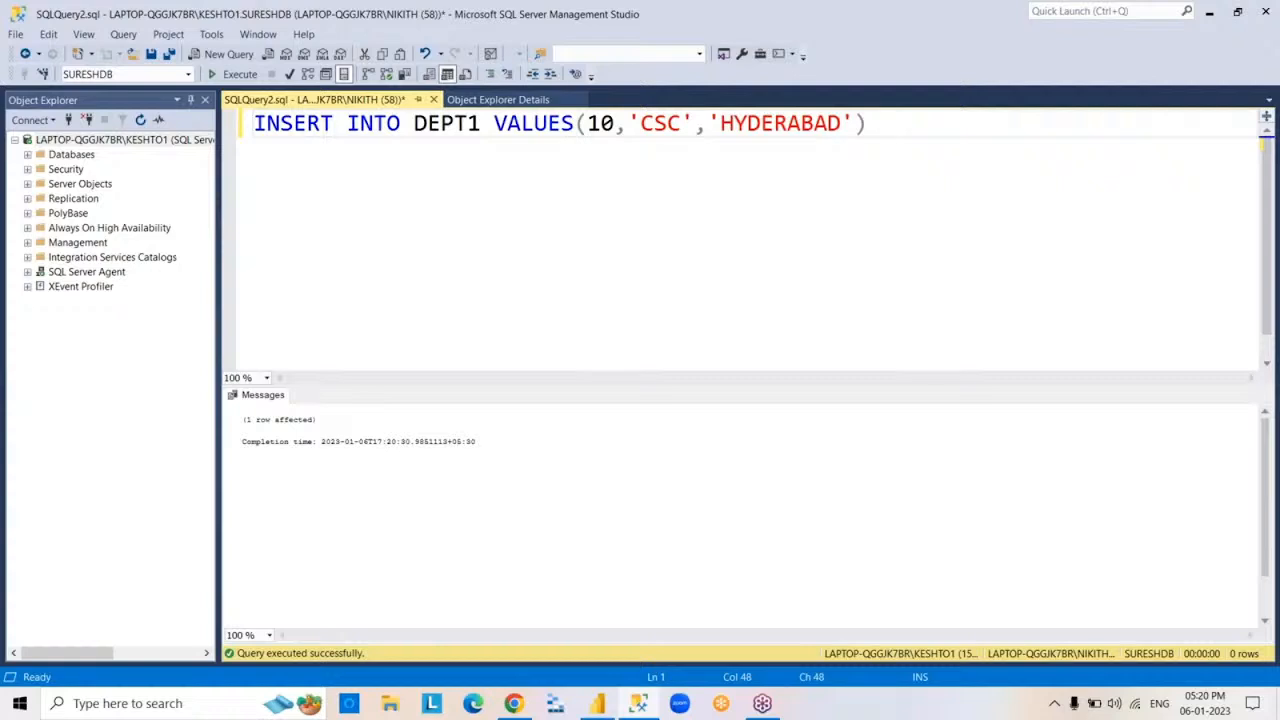
Run SELECT*FROM DEPT1 in place of the insert statement to check the table's rows, and clear the query text
key(ctrl+a)
key(BackSpace)
text(SELEC)
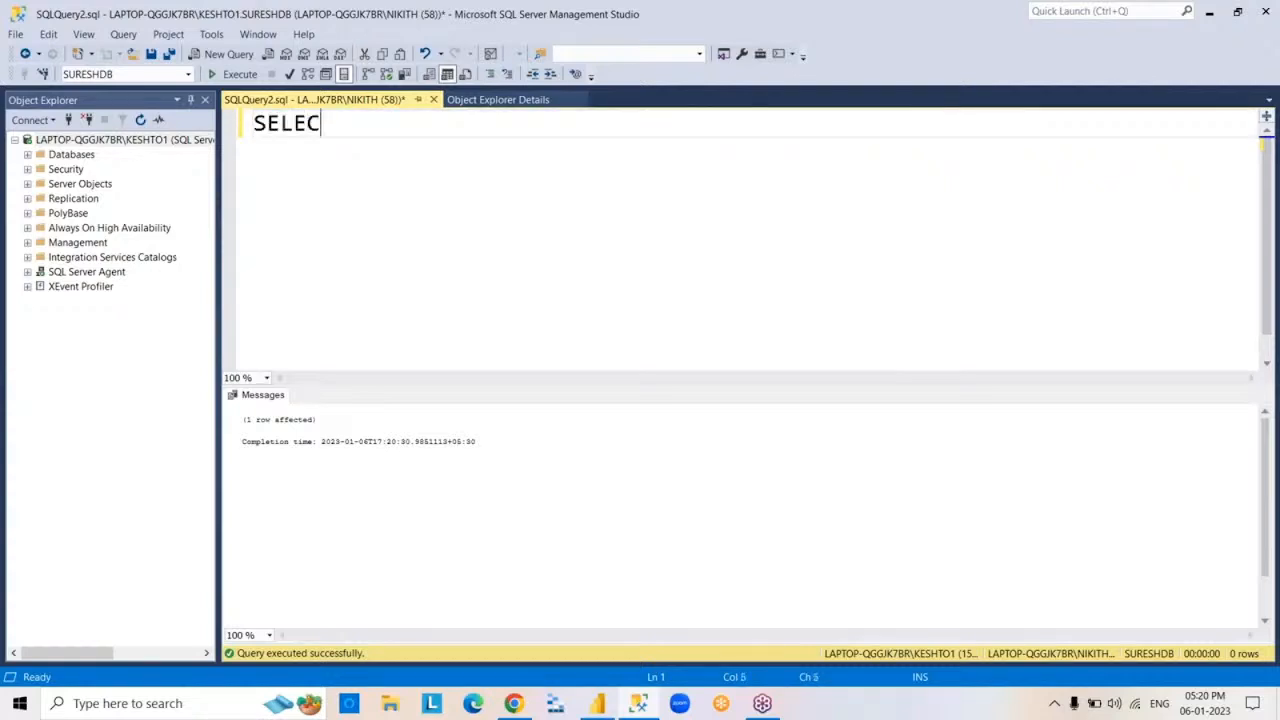
text(T*FROM DEPT1)
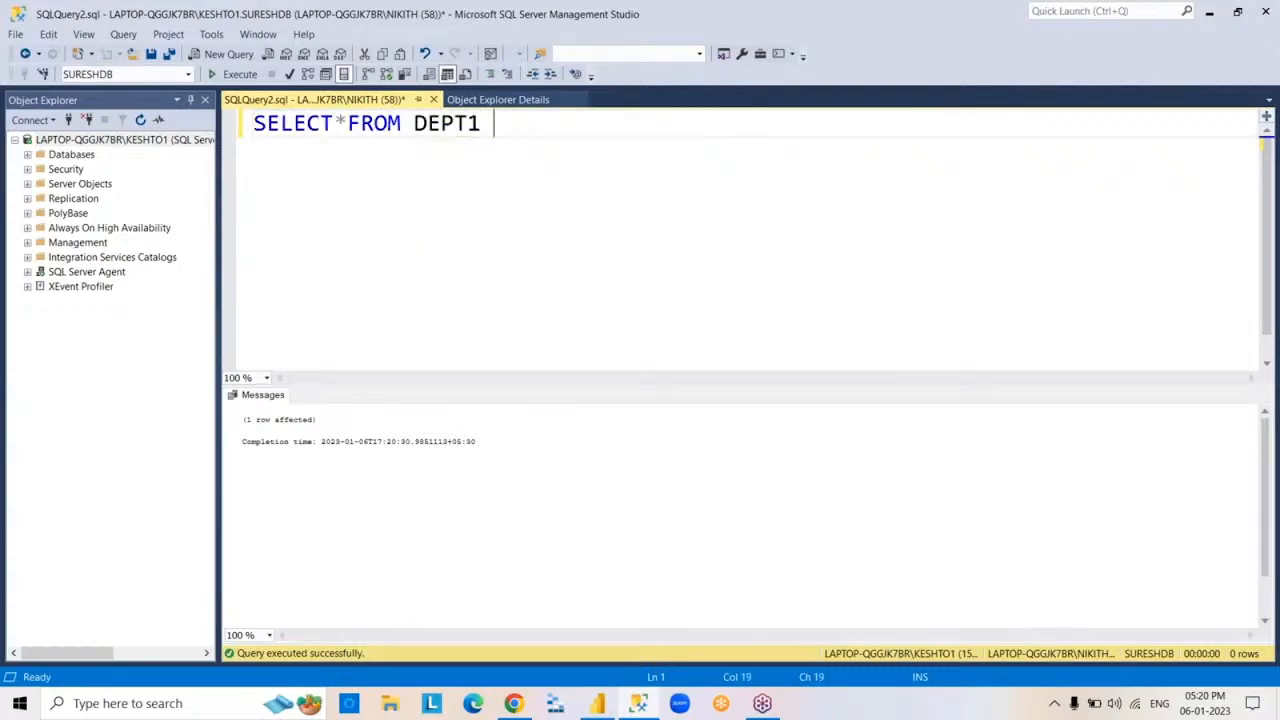
key(F5)
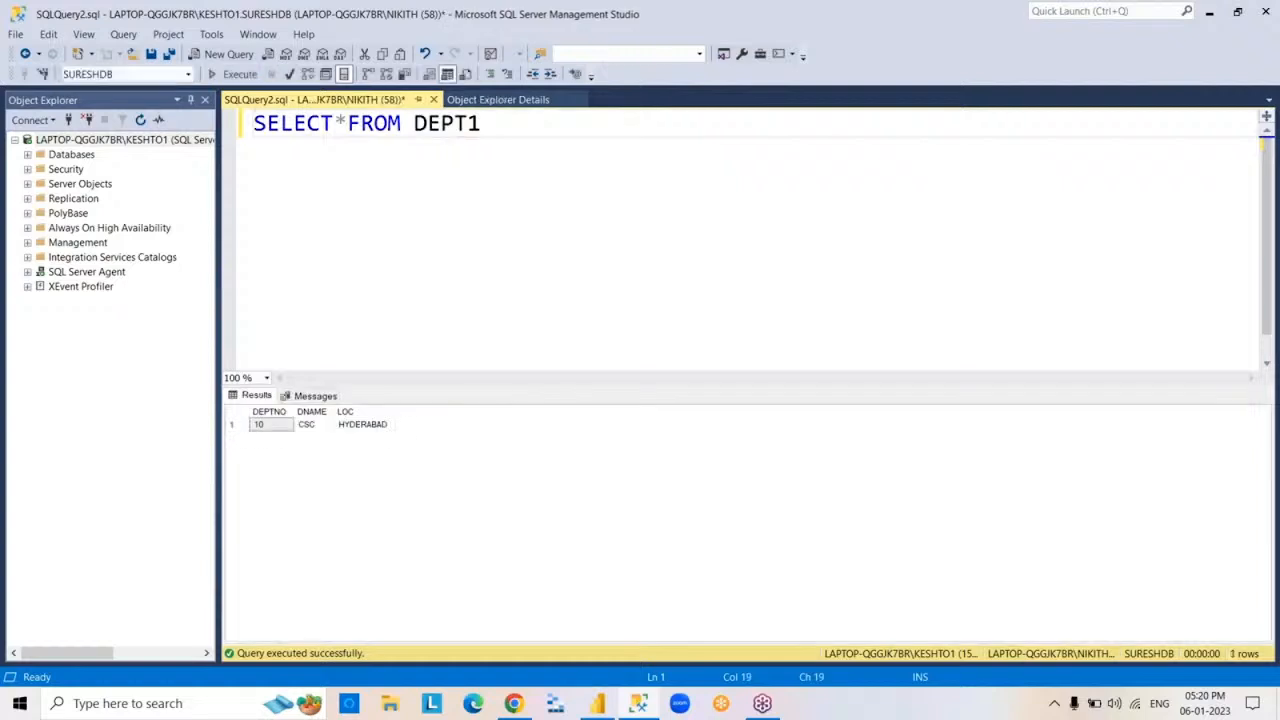
key(ctrl+a)
key(BackSpace)
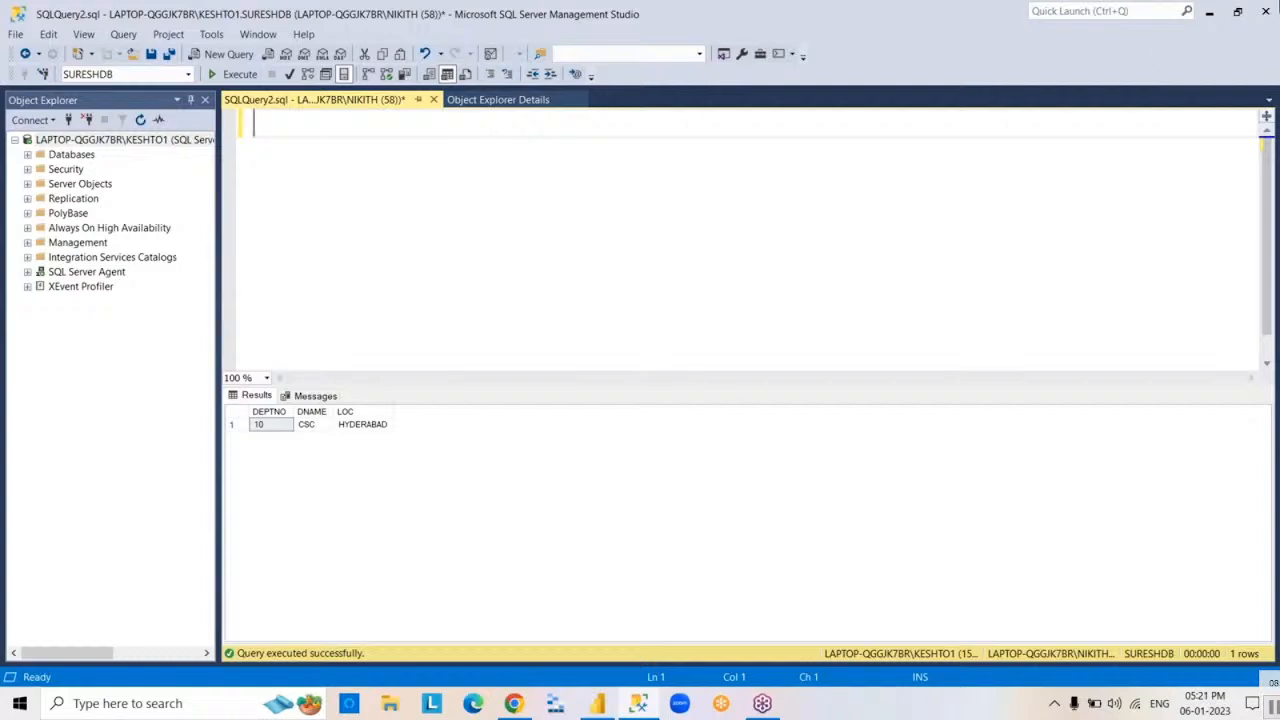
Stop the video playing in VLC, and switch to YouTube Studio in Chrome to end the POWER BI tutorials live stream
right_click(894, 505)
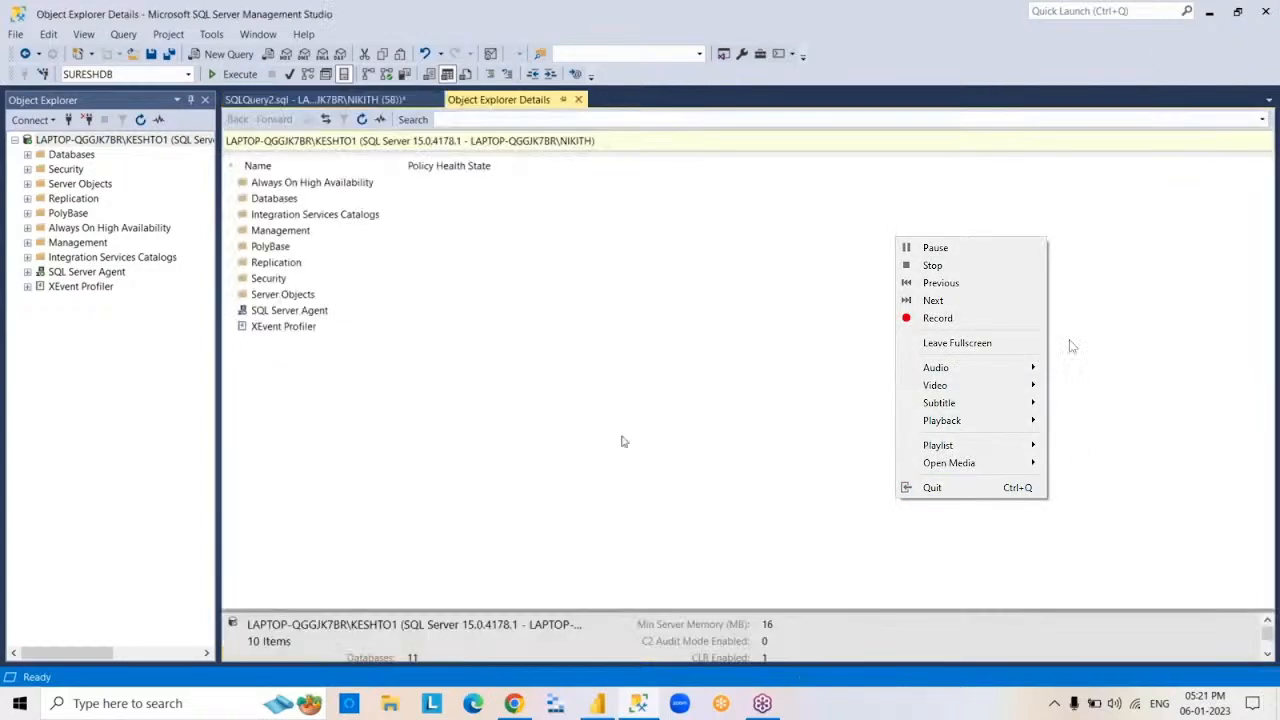
click(928, 266)
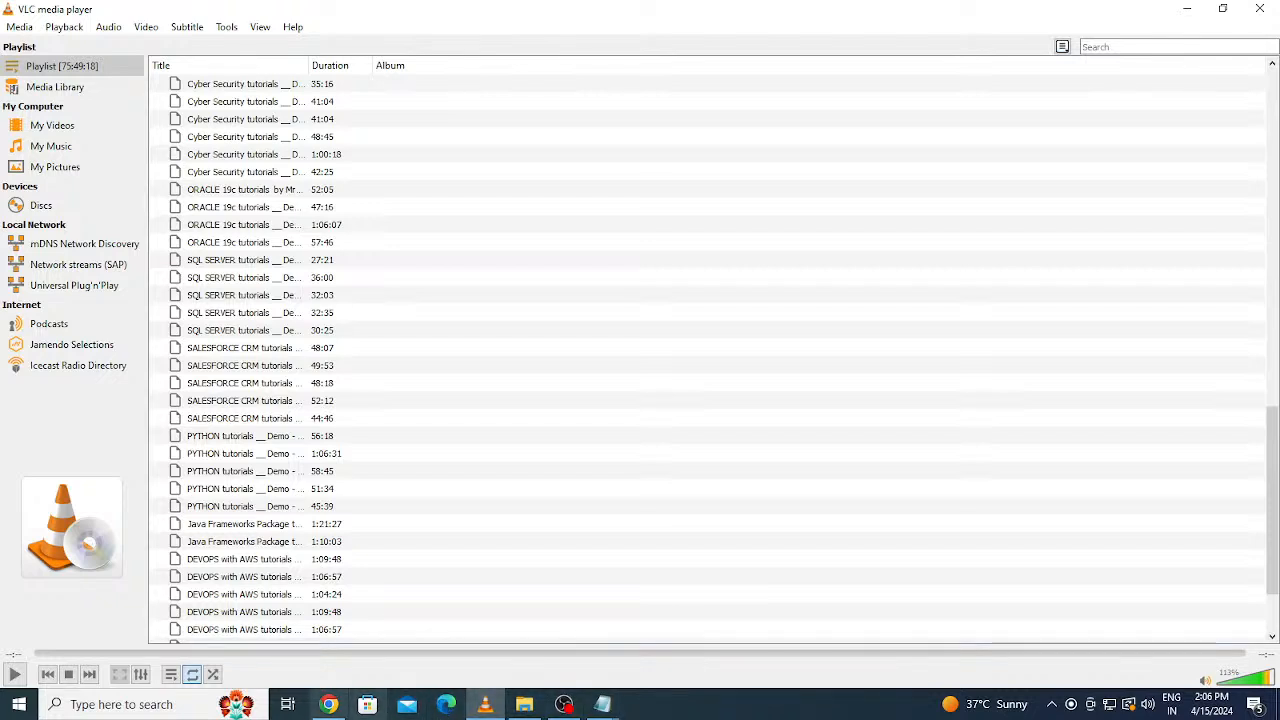
click(338, 706)
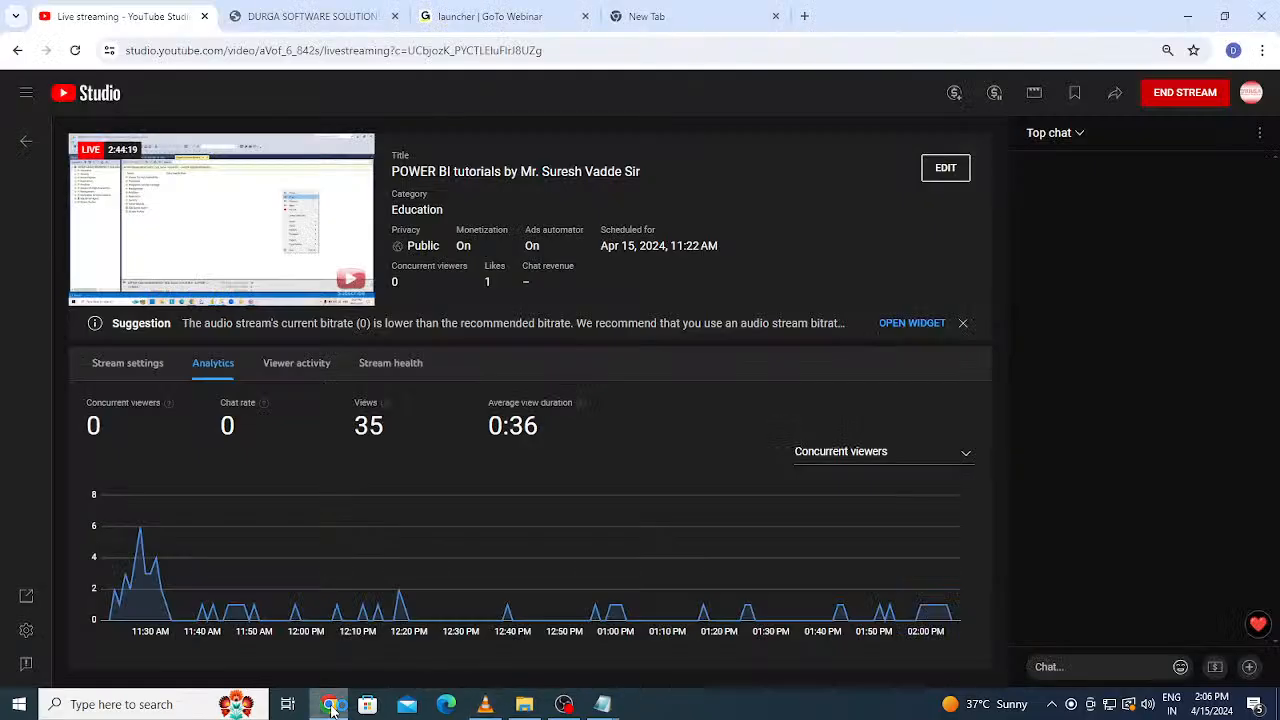
click(1186, 95)
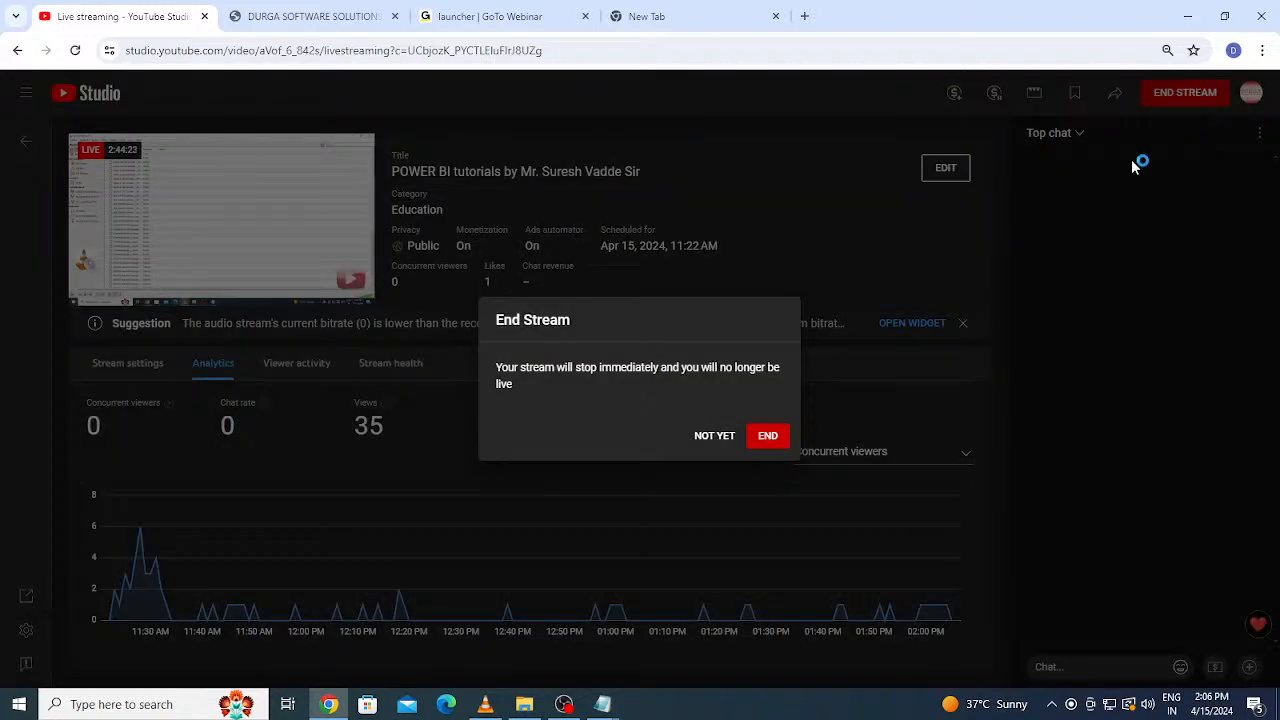
click(768, 437)
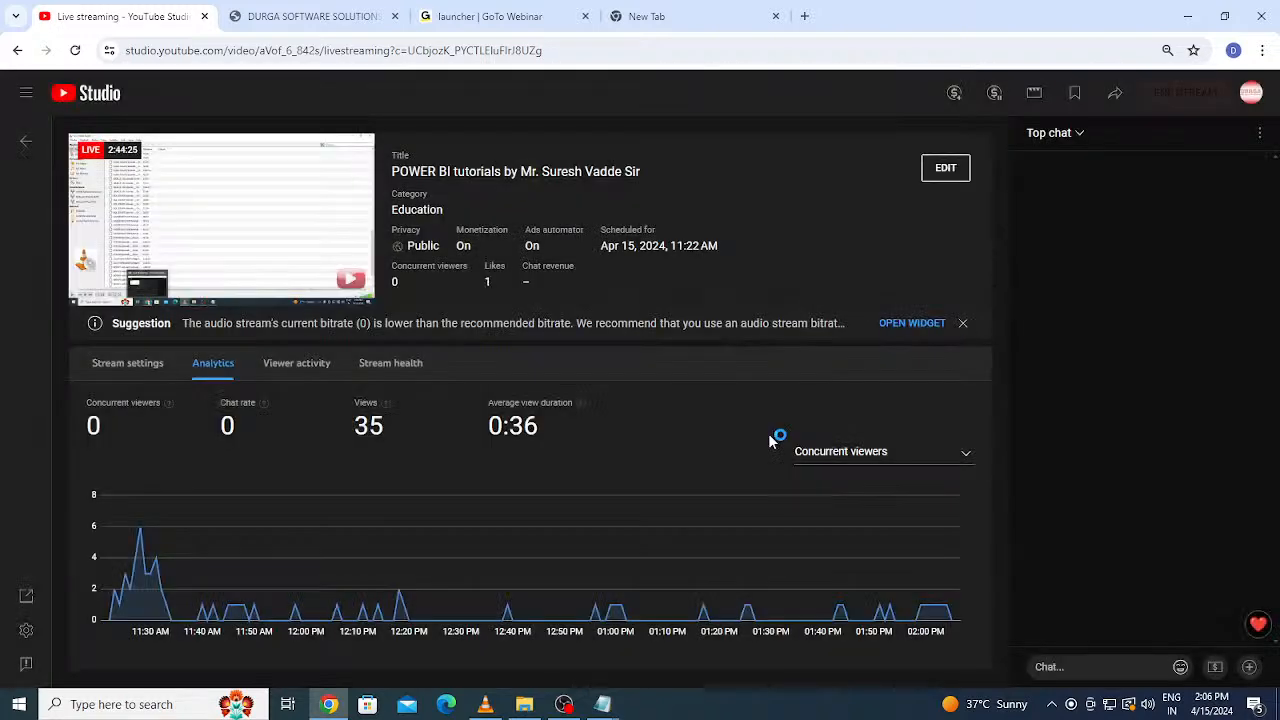